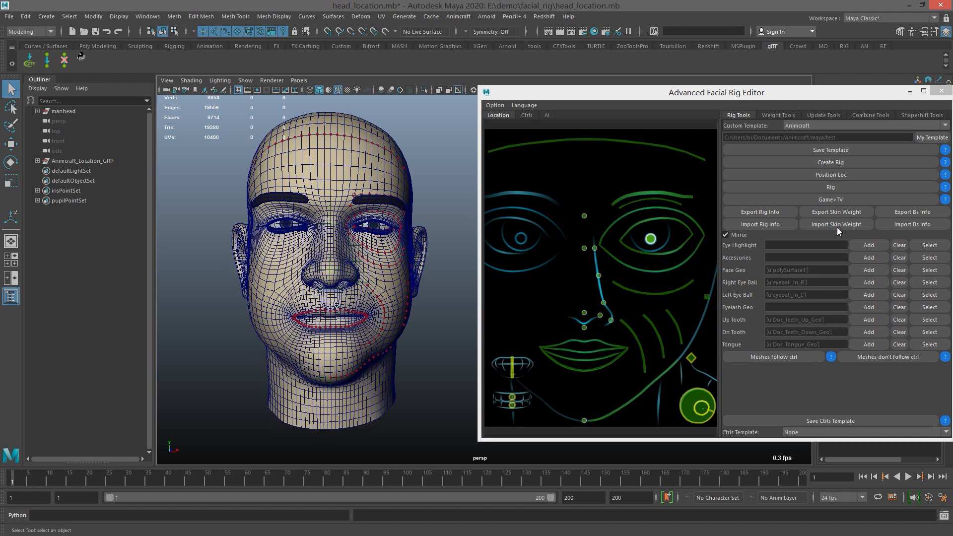
# - Create the facial rig with the Animcraft template and move the rig editor window aside to uncover the control board
pyautogui.click(835, 162)
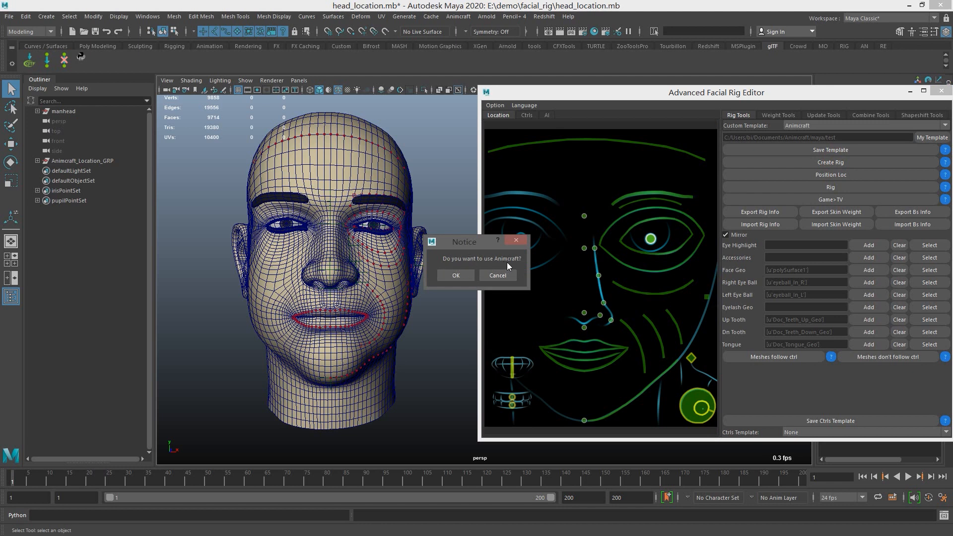
pyautogui.click(452, 276)
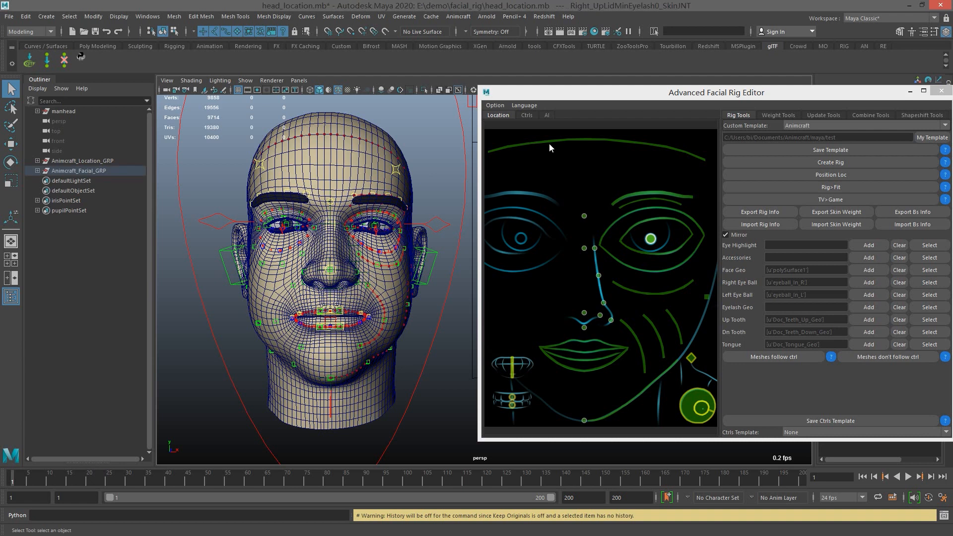
pyautogui.moveTo(527, 92); pyautogui.dragTo(731, 102)
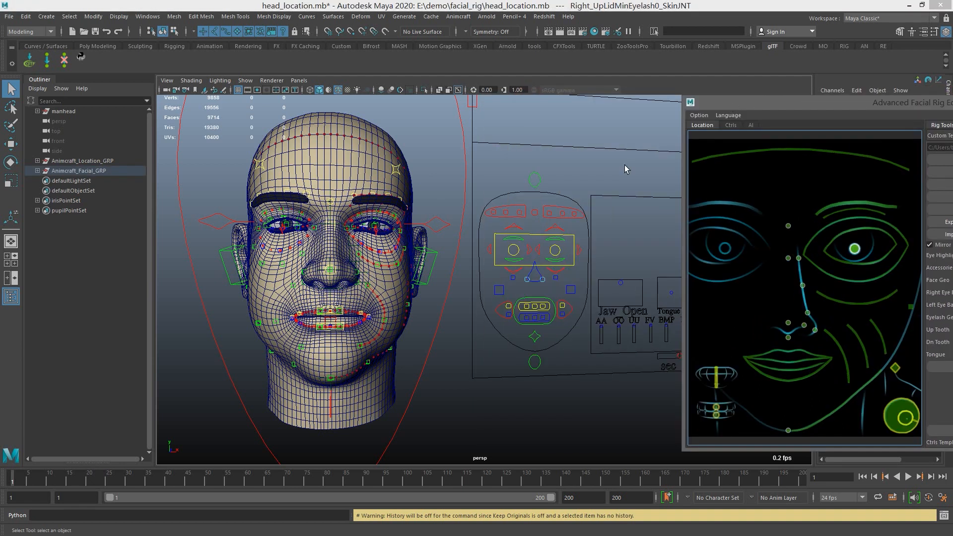
# - Try moving the jaw control on the face control board, and undo the move
pyautogui.keyDown('alt'); pyautogui.moveTo(470, 303); pyautogui.dragTo(499, 279, button='middle'); pyautogui.keyUp('alt')
pyautogui.keyDown('alt'); pyautogui.moveTo(547, 291); pyautogui.dragTo(553, 295); pyautogui.keyUp('alt')
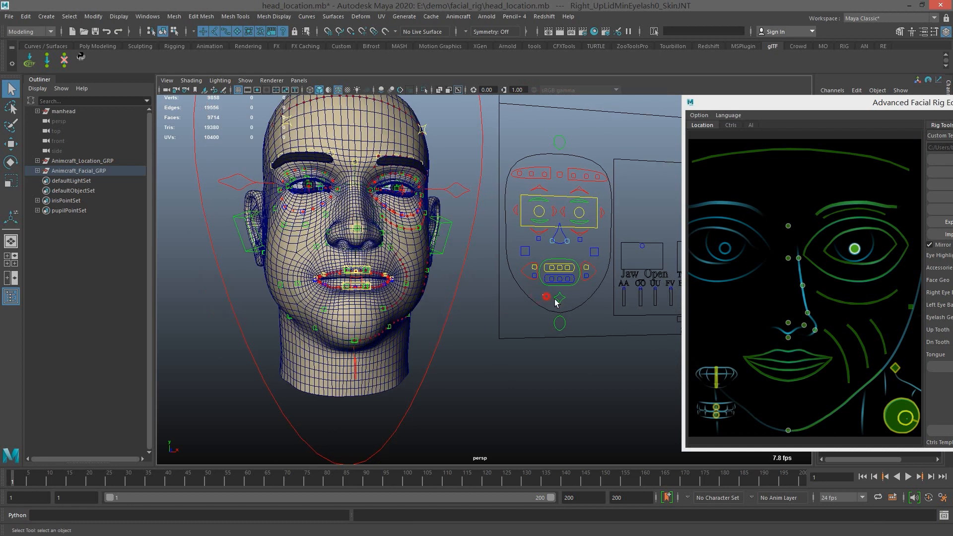
pyautogui.press('w')
pyautogui.click(558, 296)
pyautogui.moveTo(560, 254)
pyautogui.mouseDown()
pyautogui.moveTo(560, 273)
pyautogui.moveTo(560, 244)
pyautogui.moveTo(559, 254)
pyautogui.mouseUp()
pyautogui.hotkey('ctrl', 'z')
# - Try moving the left mouth corner control on the face control board, and undo the move
pyautogui.press('q')
pyautogui.click(595, 274)
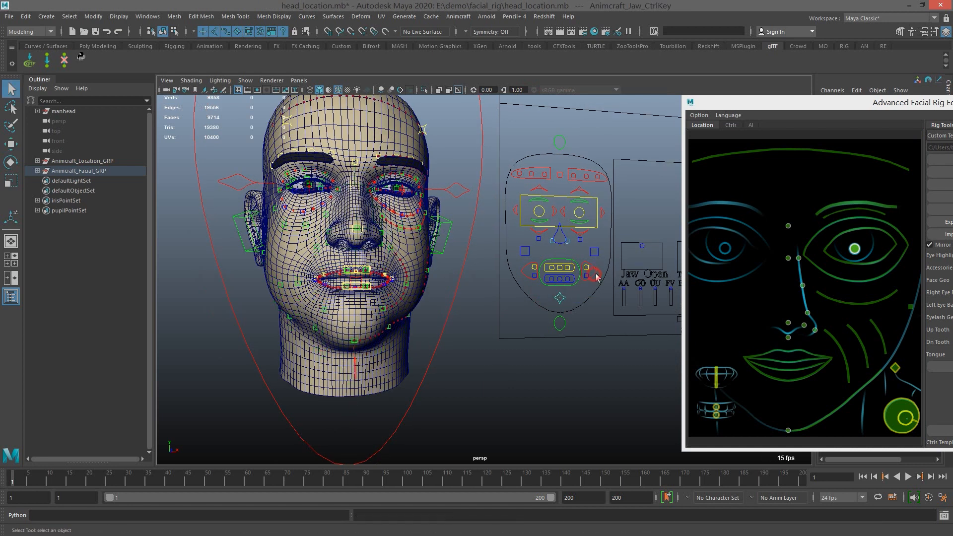
pyautogui.press('w')
pyautogui.moveTo(616, 243)
pyautogui.mouseDown()
pyautogui.moveTo(629, 218)
pyautogui.moveTo(628, 261)
pyautogui.moveTo(606, 237)
pyautogui.moveTo(625, 232)
pyautogui.mouseUp()
pyautogui.moveTo(737, 176); pyautogui.dragTo(737, 177)
pyautogui.hotkey('ctrl', 'z')
pyautogui.keyDown('alt'); pyautogui.moveTo(512, 218); pyautogui.dragTo(489, 252, button='middle'); pyautogui.keyUp('alt')
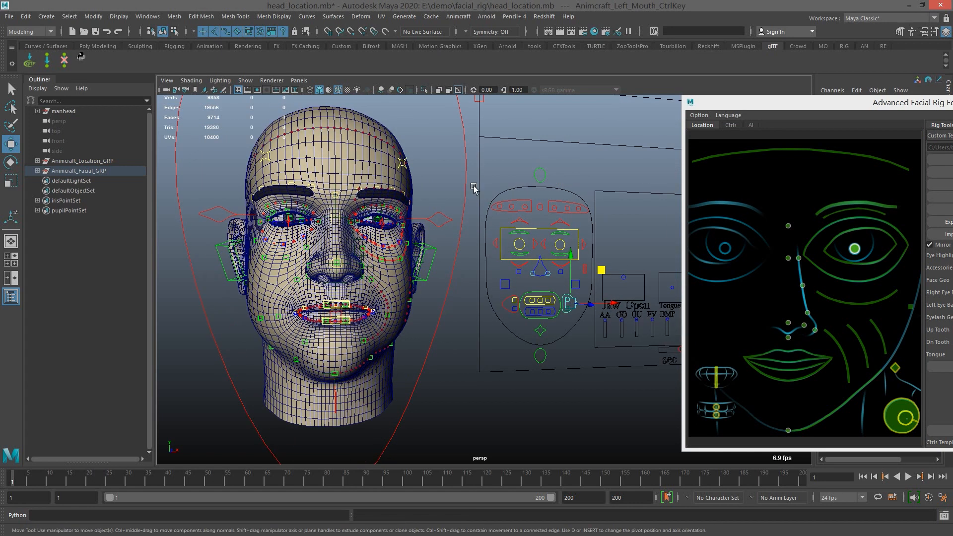
# - Move the rig editor window back beside the head so that its geometry assignment fields are fully accessible
pyautogui.moveTo(818, 105); pyautogui.dragTo(639, 76)
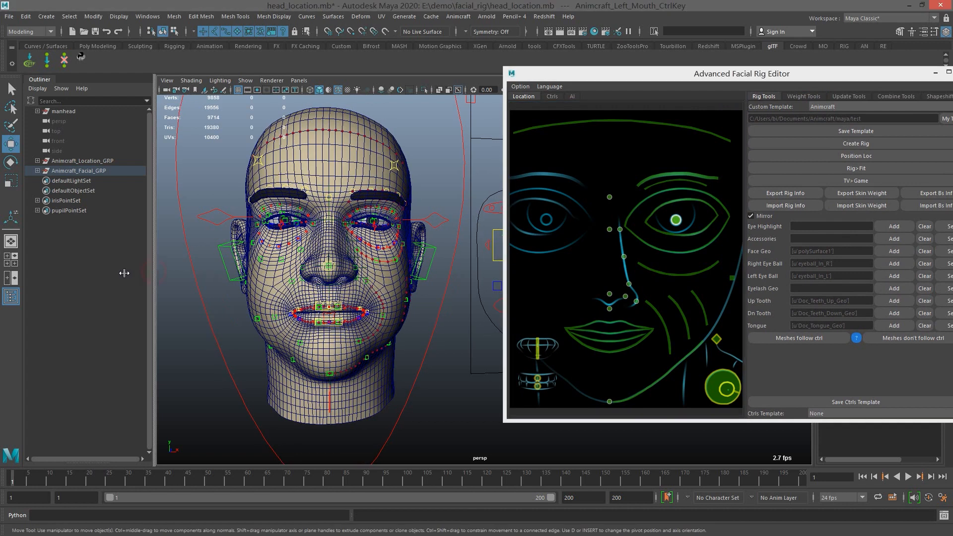
pyautogui.keyDown('alt'); pyautogui.moveTo(432, 258); pyautogui.dragTo(435, 239); pyautogui.keyUp('alt')
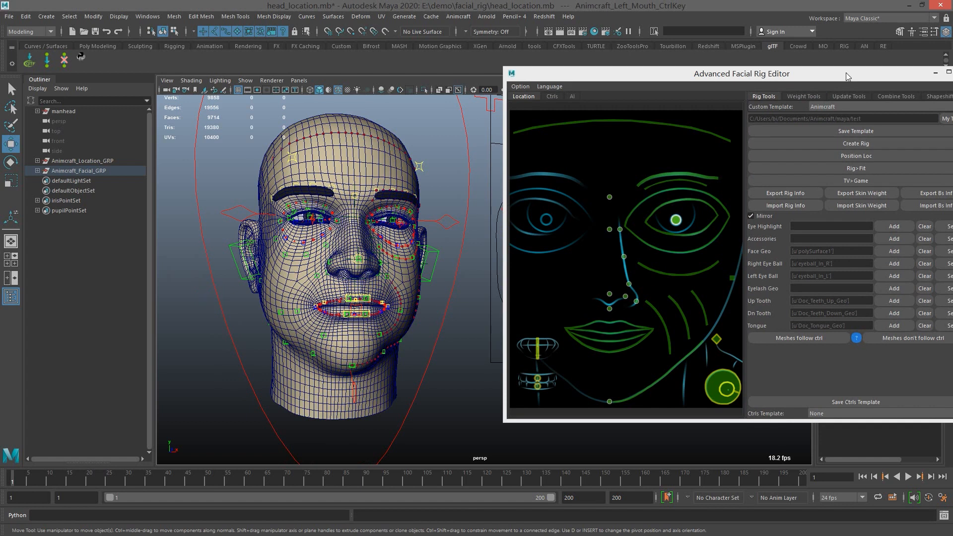
pyautogui.moveTo(846, 72); pyautogui.dragTo(806, 93)
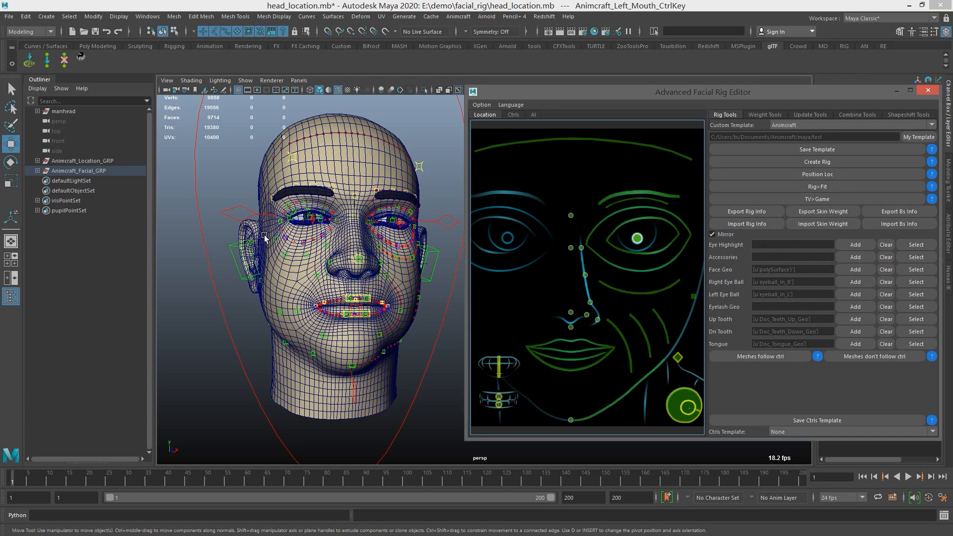
# - Examine the rig controls around the left eye and eyebrow up close
pyautogui.keyDown('alt'); pyautogui.moveTo(314, 238); pyautogui.dragTo(411, 313, button='right'); pyautogui.keyUp('alt')
pyautogui.keyDown('alt'); pyautogui.moveTo(281, 152); pyautogui.dragTo(374, 244, button='middle'); pyautogui.keyUp('alt')
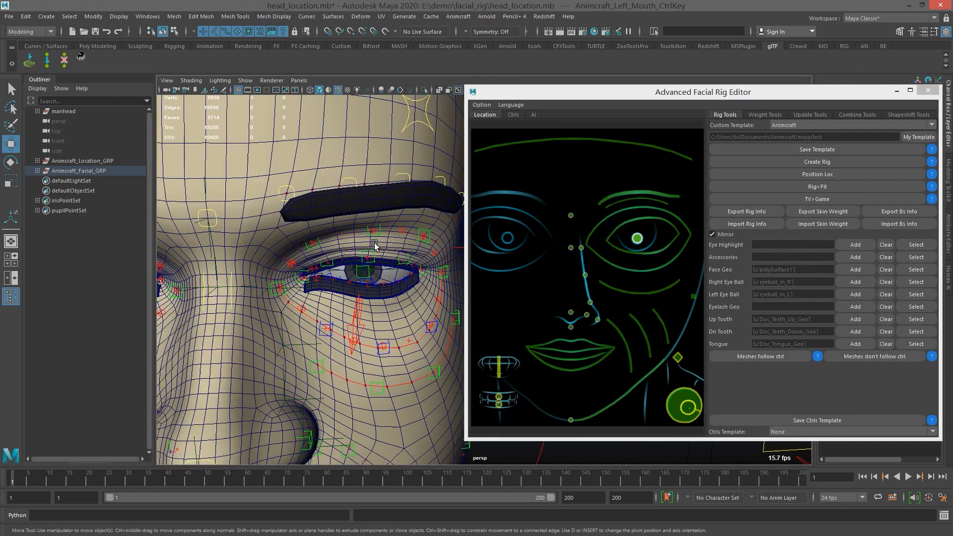
pyautogui.keyDown('alt'); pyautogui.moveTo(374, 244); pyautogui.dragTo(347, 213); pyautogui.keyUp('alt')
pyautogui.keyDown('alt'); pyautogui.moveTo(348, 213); pyautogui.dragTo(377, 221, button='right'); pyautogui.keyUp('alt')
pyautogui.keyDown('alt'); pyautogui.moveTo(327, 248); pyautogui.dragTo(339, 236, button='middle'); pyautogui.keyUp('alt')
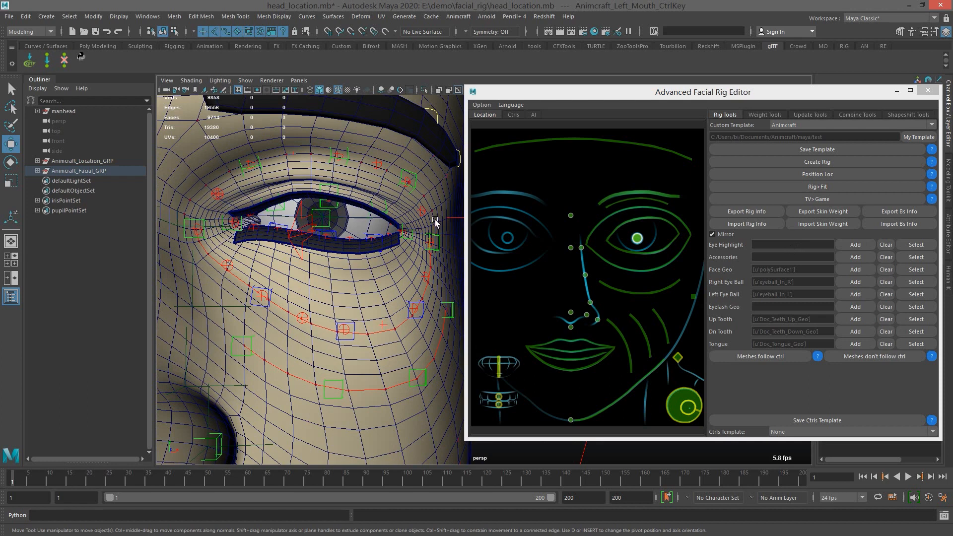
pyautogui.keyDown('alt'); pyautogui.moveTo(434, 219); pyautogui.dragTo(450, 239, button='middle'); pyautogui.keyUp('alt')
pyautogui.scroll(-4, 317, 200)
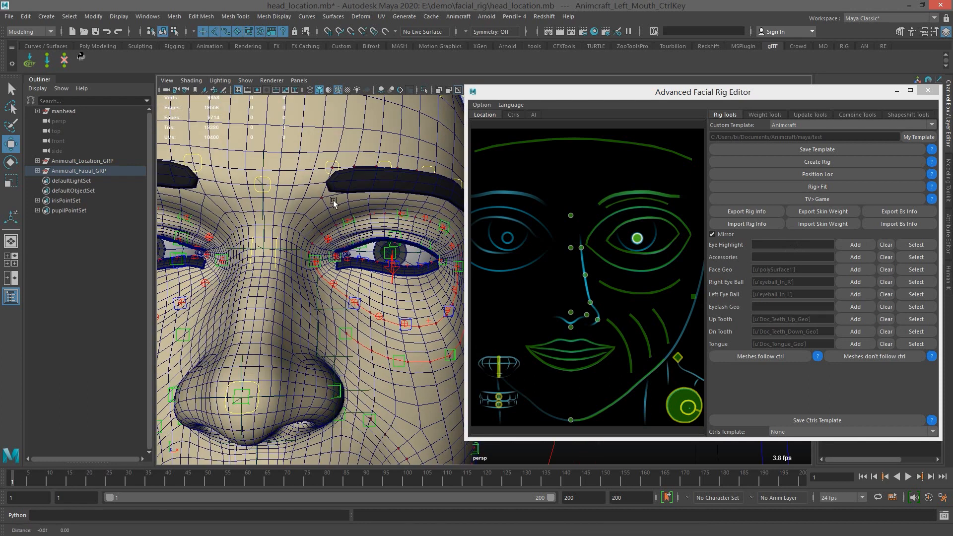
# - Select both eyebrow meshes and add them to the rig as Accessories
pyautogui.keyDown('alt'); pyautogui.moveTo(333, 201); pyautogui.dragTo(361, 193); pyautogui.keyUp('alt')
pyautogui.click(364, 189)
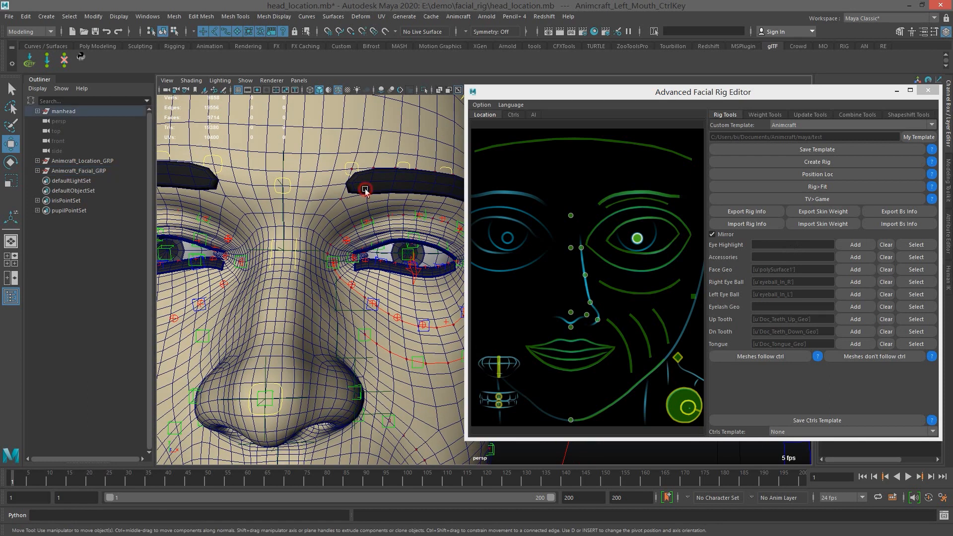
pyautogui.keyDown('shift'); pyautogui.click(190, 191); pyautogui.keyUp('shift')
pyautogui.click(855, 257)
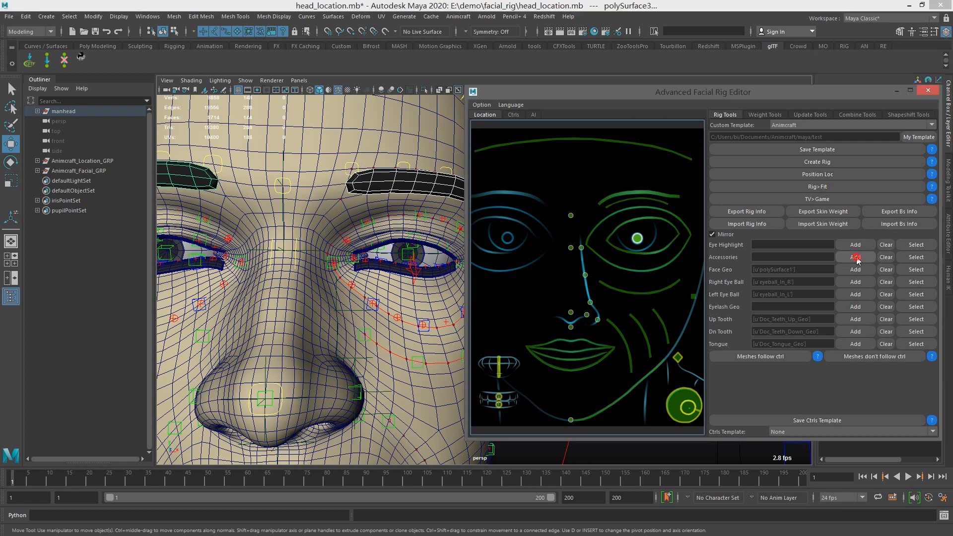
pyautogui.scroll(-6, 297, 332)
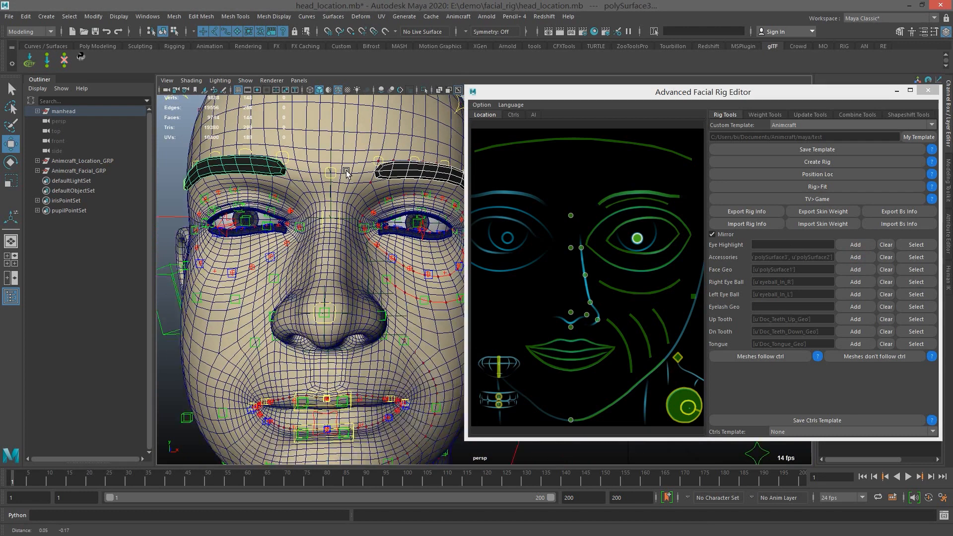
# - Select the head mesh, clear the Face Geo assignment and add the mesh as Face Geo again
pyautogui.keyDown('alt'); pyautogui.moveTo(453, 404); pyautogui.dragTo(451, 352, button='middle'); pyautogui.keyUp('alt')
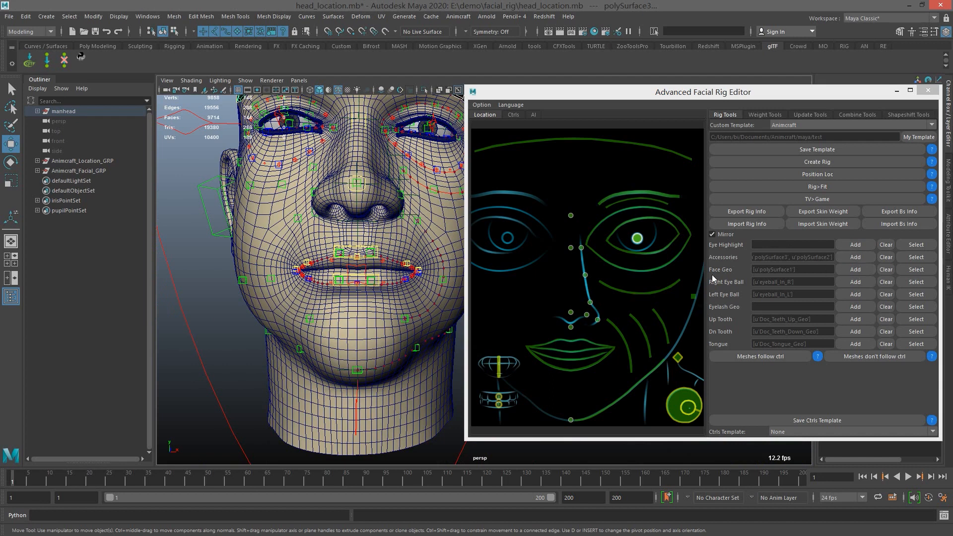
pyautogui.keyDown('alt'); pyautogui.moveTo(369, 164); pyautogui.dragTo(370, 199, button='middle'); pyautogui.keyUp('alt')
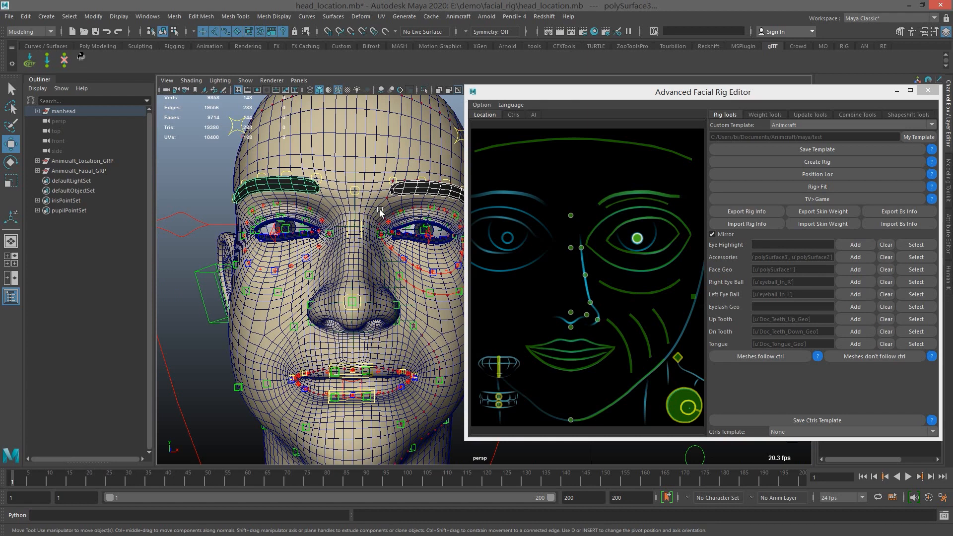
pyautogui.click(805, 271)
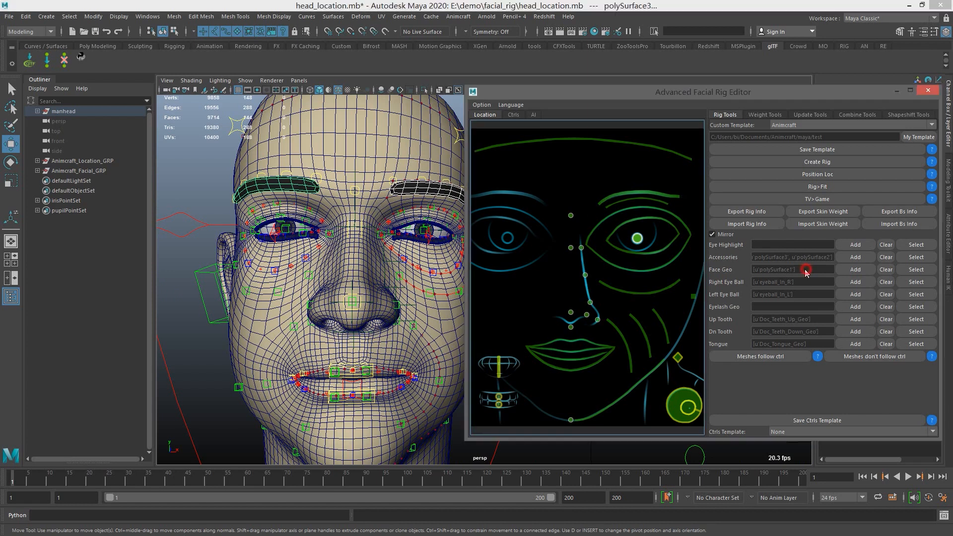
pyautogui.keyDown('alt'); pyautogui.moveTo(420, 280); pyautogui.dragTo(390, 221, button='middle'); pyautogui.keyUp('alt')
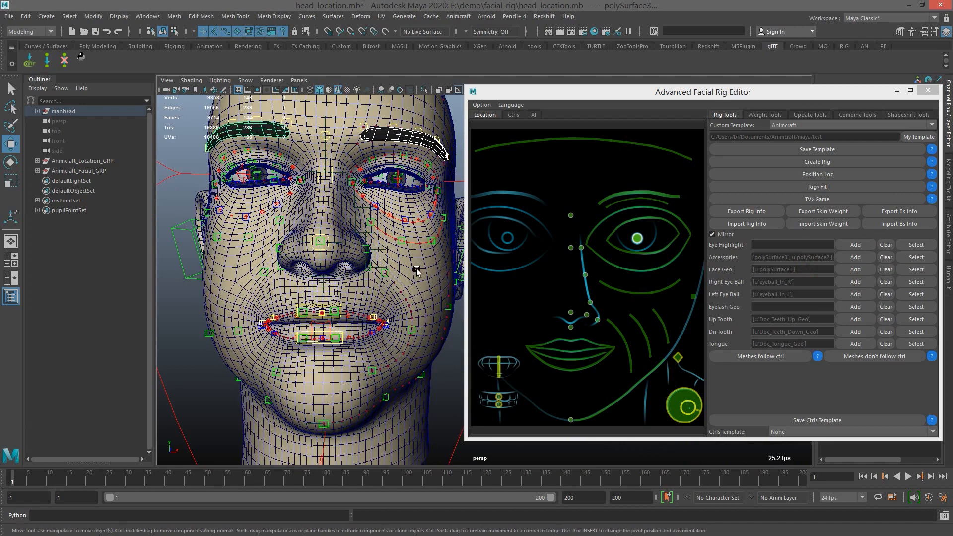
pyautogui.click(416, 269)
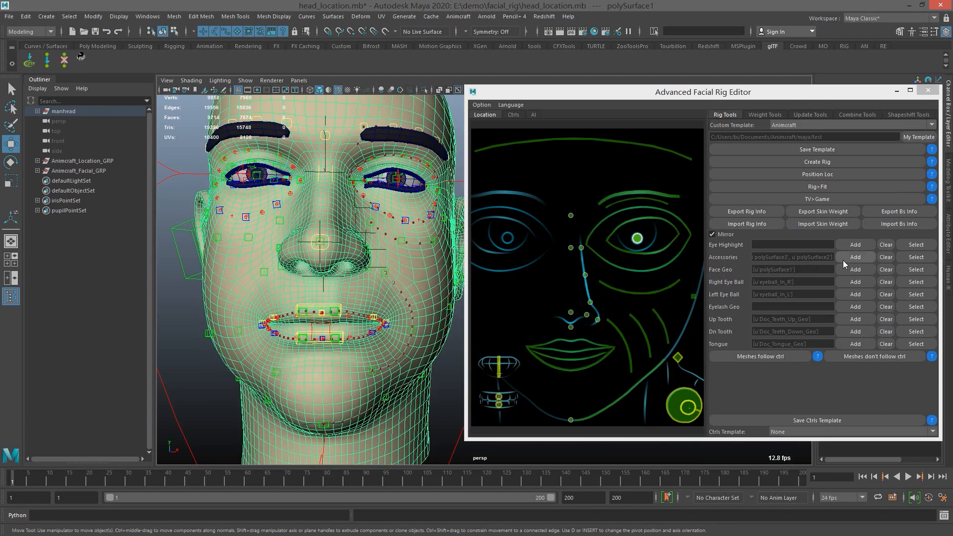
pyautogui.click(886, 268)
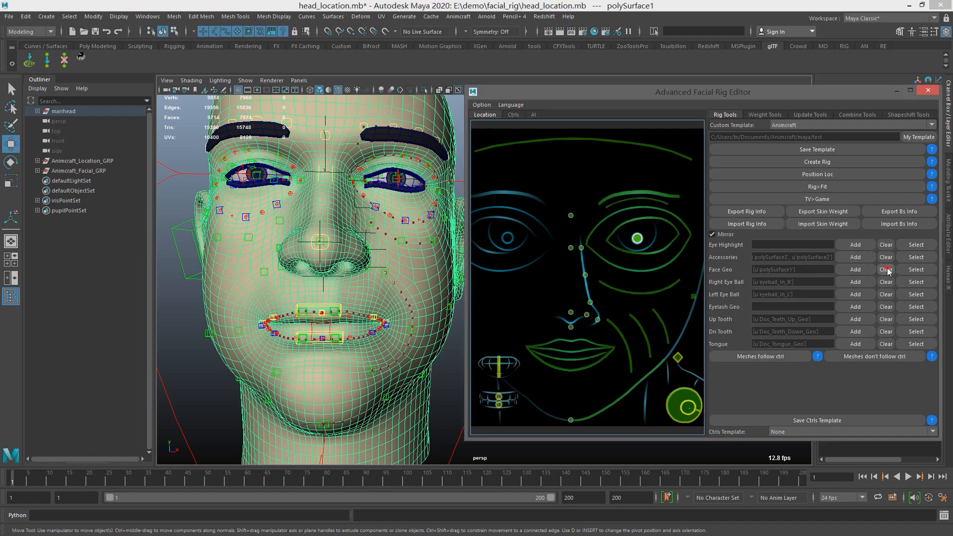
pyautogui.click(855, 269)
# - Select the left and right eyelash meshes and add them to the rig as Eyelash Geo
pyautogui.keyDown('alt'); pyautogui.moveTo(301, 237); pyautogui.dragTo(326, 293, button='middle'); pyautogui.keyUp('alt')
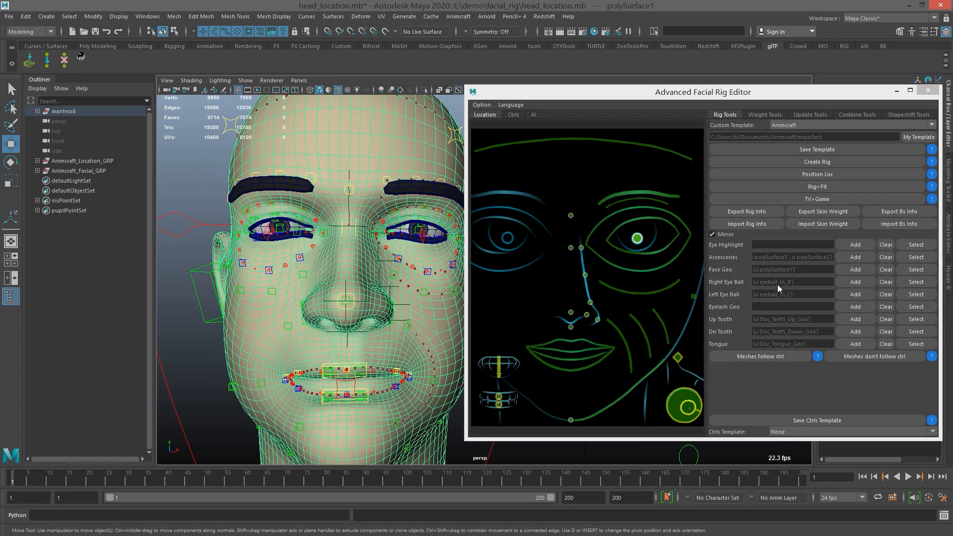
pyautogui.click(414, 240)
pyautogui.keyDown('alt'); pyautogui.moveTo(280, 245); pyautogui.dragTo(280, 277, button='middle'); pyautogui.keyUp('alt')
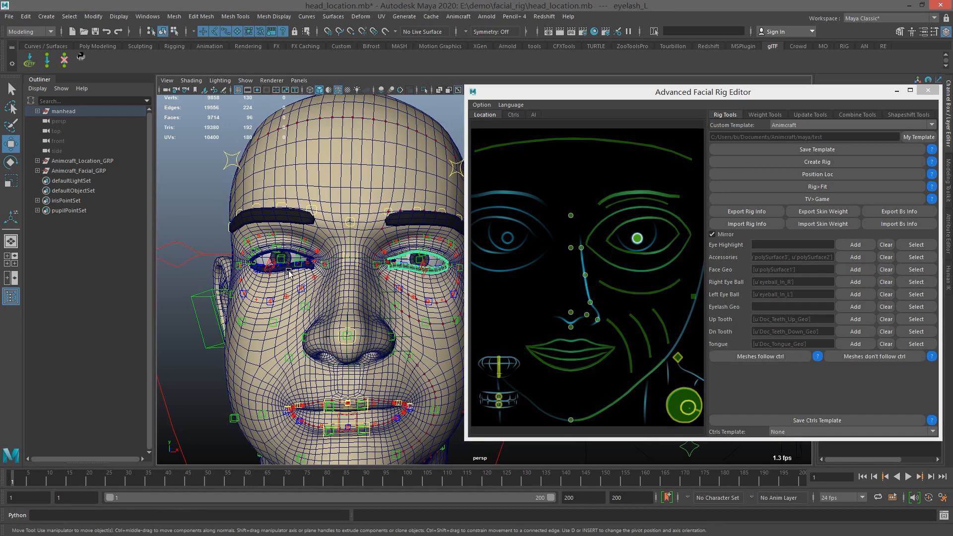
pyautogui.keyDown('shift'); pyautogui.click(287, 267); pyautogui.keyUp('shift')
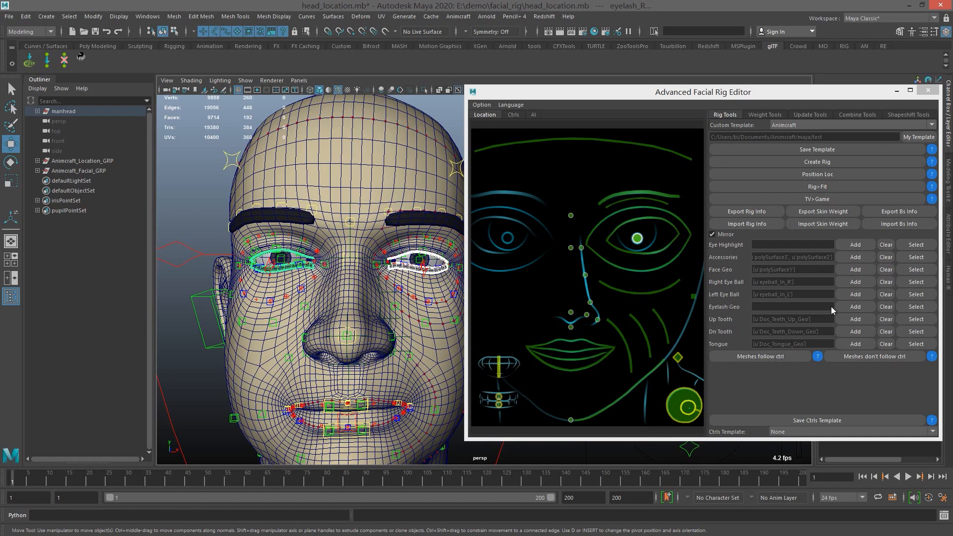
pyautogui.click(855, 305)
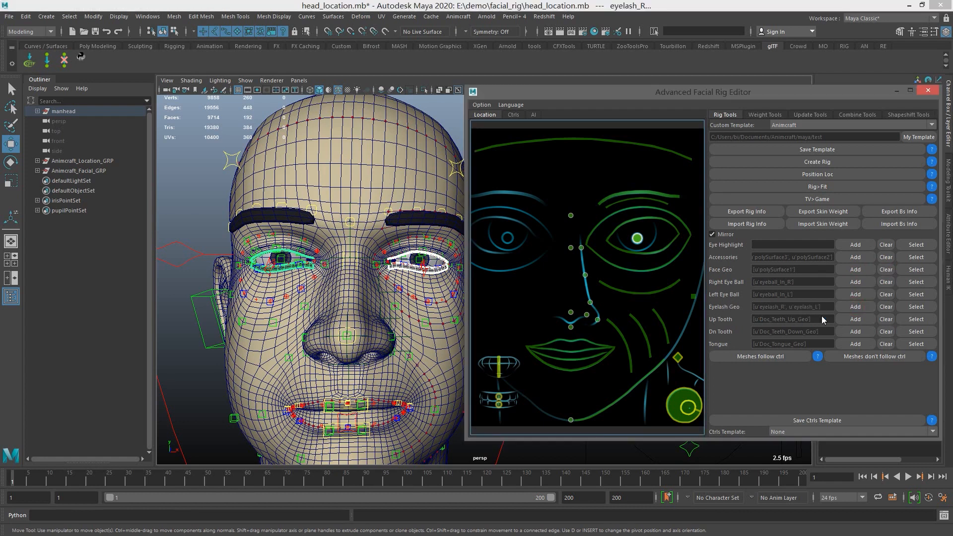
pyautogui.keyDown('alt'); pyautogui.moveTo(333, 342); pyautogui.dragTo(341, 297, button='middle'); pyautogui.keyUp('alt')
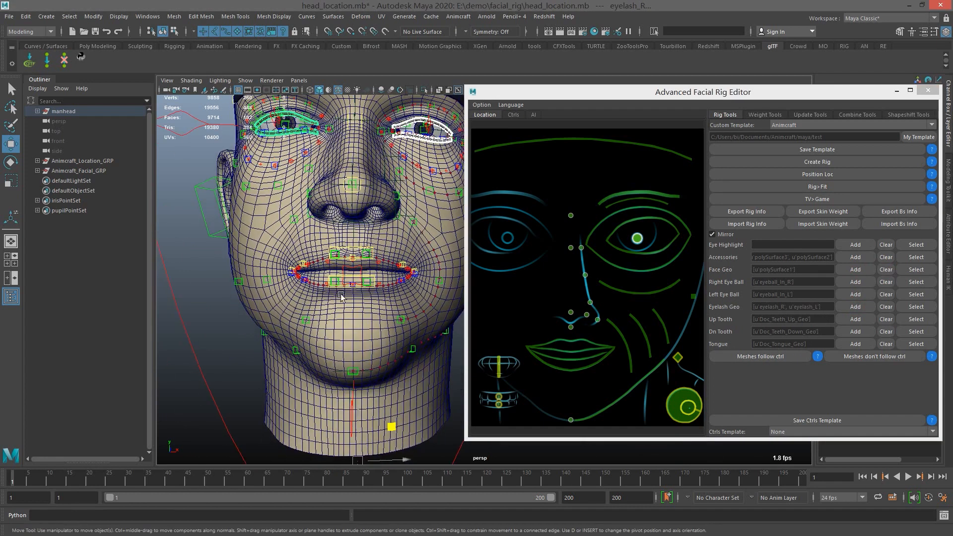
pyautogui.scroll(-5, 351, 334)
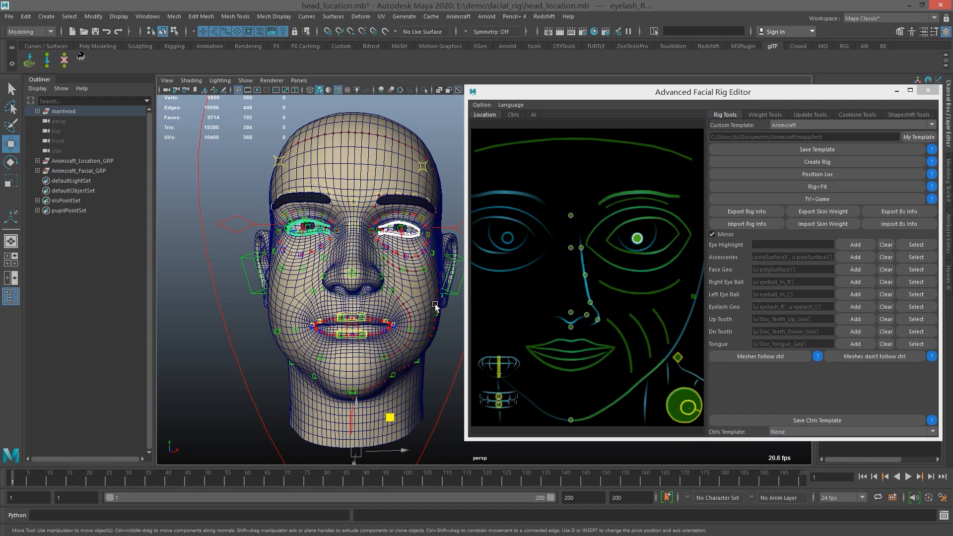
pyautogui.scroll(-3, 404, 248)
pyautogui.keyDown('alt'); pyautogui.moveTo(382, 218); pyautogui.dragTo(357, 230, button='middle'); pyautogui.keyUp('alt')
pyautogui.scroll(-3, 366, 233)
pyautogui.scroll(1, 370, 236)
pyautogui.scroll(2, 377, 244)
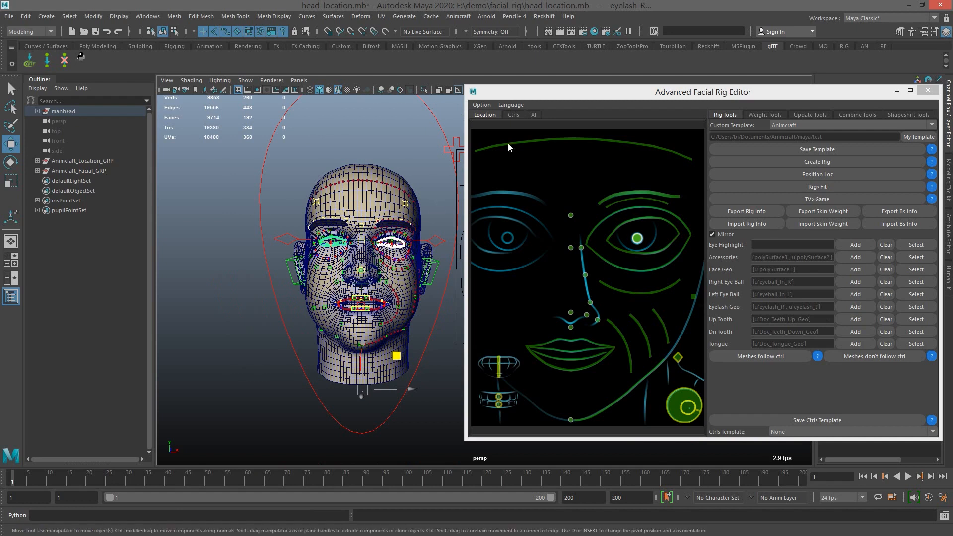
# - Show the Ctrls map in the rig editor and move the editor window aside to uncover more of the face
pyautogui.click(513, 115)
pyautogui.scroll(3, 320, 256)
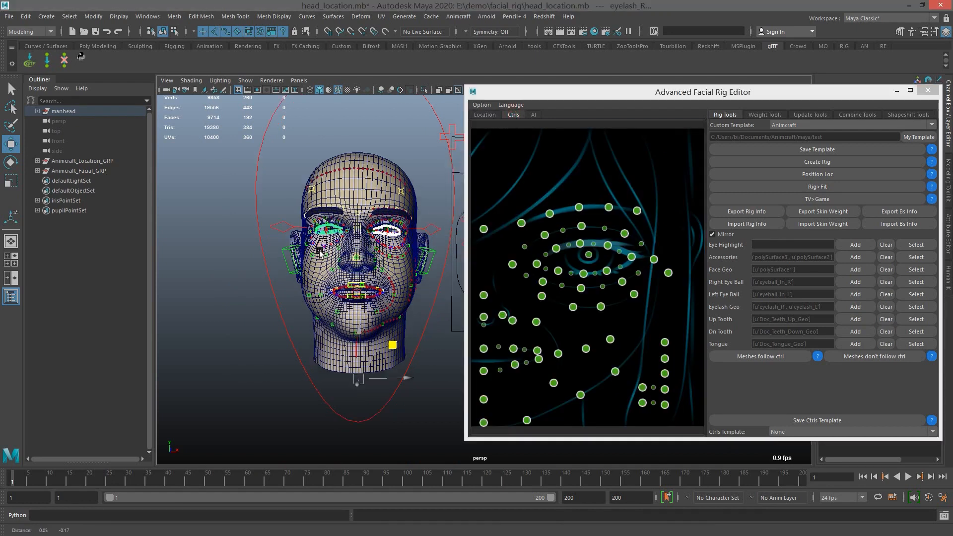
pyautogui.scroll(5, 320, 256)
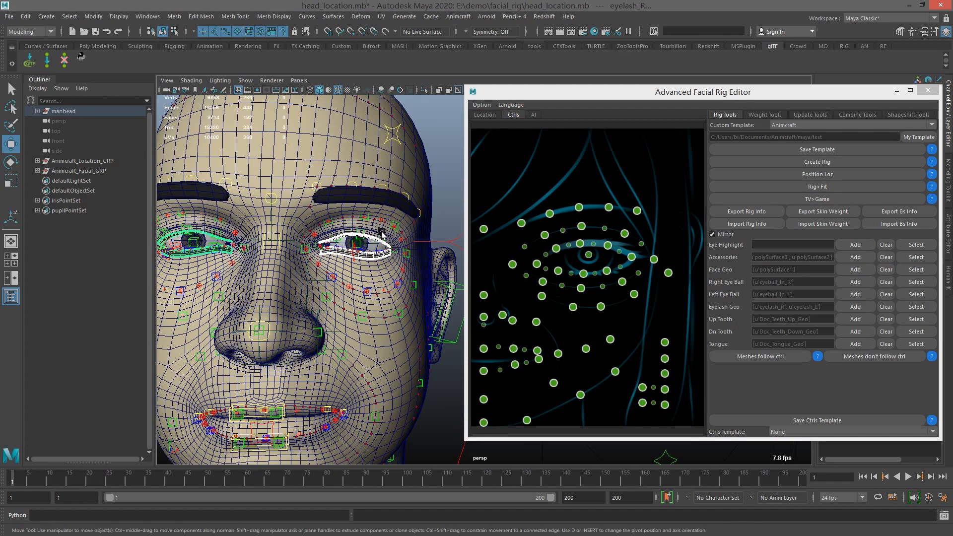
pyautogui.moveTo(635, 96); pyautogui.dragTo(710, 83)
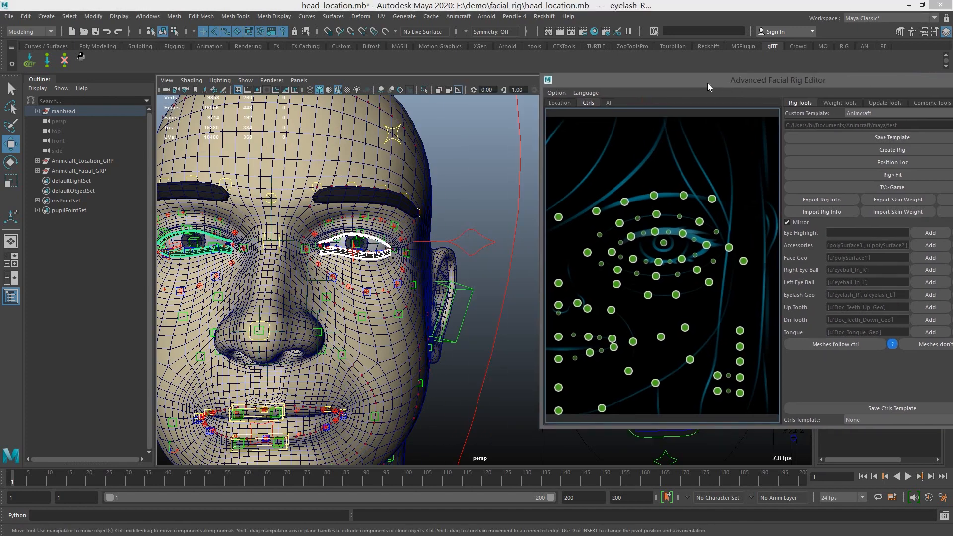
# - Clear the eyelash selection and examine the rig controls across the whole face from the front and below
pyautogui.scroll(-1, 422, 164)
pyautogui.keyDown('alt'); pyautogui.moveTo(481, 158); pyautogui.dragTo(472, 185, button='middle'); pyautogui.keyUp('alt')
pyautogui.click(482, 168)
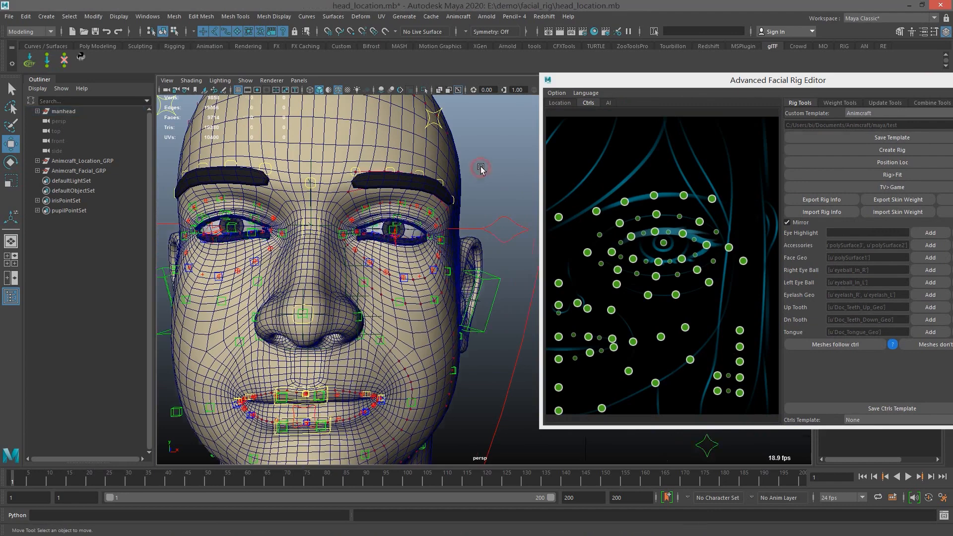
pyautogui.scroll(-2, 482, 168)
pyautogui.moveTo(422, 171)
pyautogui.keyDown('alt'); pyautogui.mouseDown()
pyautogui.moveTo(407, 184)
pyautogui.moveTo(349, 186)
pyautogui.moveTo(441, 184)
pyautogui.moveTo(416, 179)
pyautogui.mouseUp(); pyautogui.keyUp('alt')
pyautogui.scroll(-3, 416, 180)
pyautogui.keyDown('alt'); pyautogui.moveTo(416, 179); pyautogui.dragTo(419, 197, button='middle'); pyautogui.keyUp('alt')
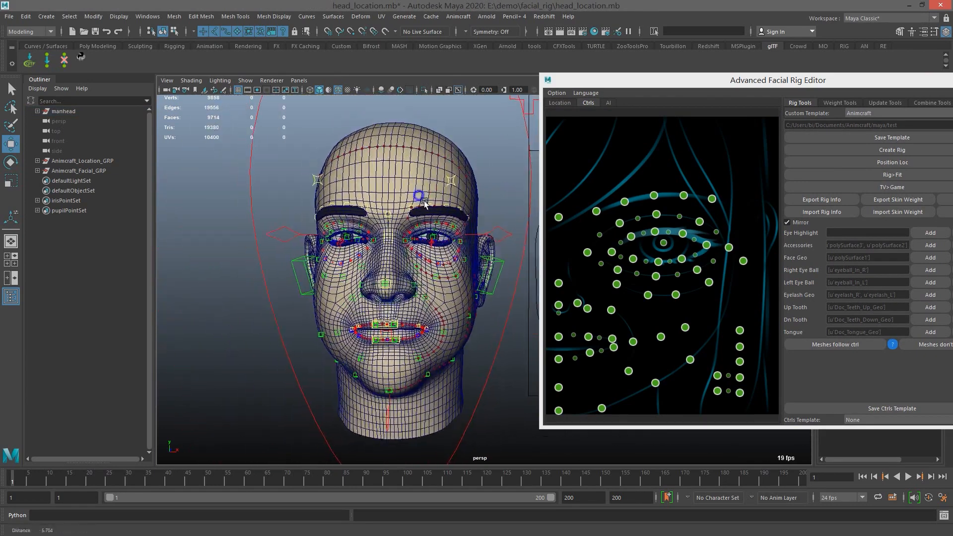
pyautogui.scroll(2, 420, 198)
pyautogui.keyDown('alt'); pyautogui.moveTo(425, 202); pyautogui.dragTo(408, 218); pyautogui.keyUp('alt')
pyautogui.scroll(5, 436, 206)
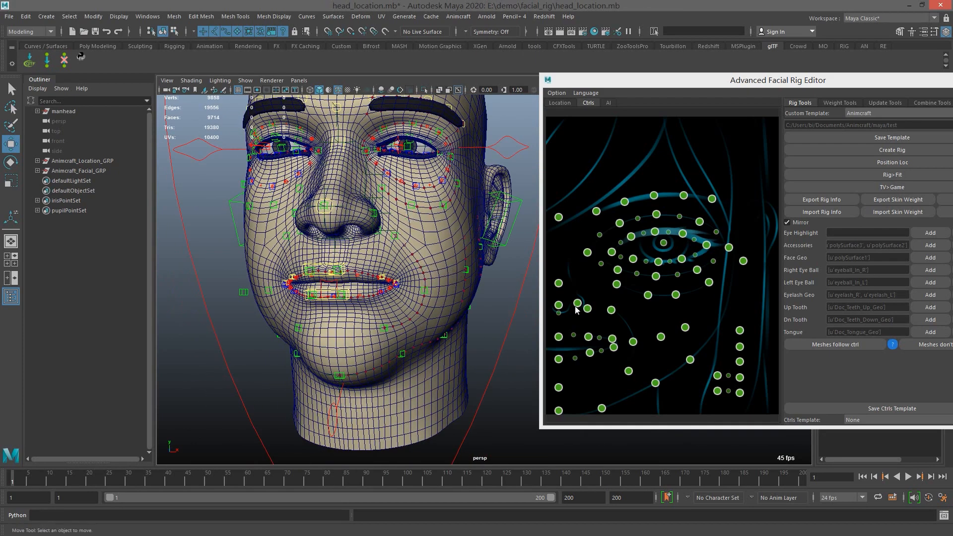
# - Disable the upper cheek (Cheek1), lower cheek (Cheek3) and middle upper jaw (Mid_jawUp) controls in the Ctrls map
pyautogui.rightClick(611, 311)
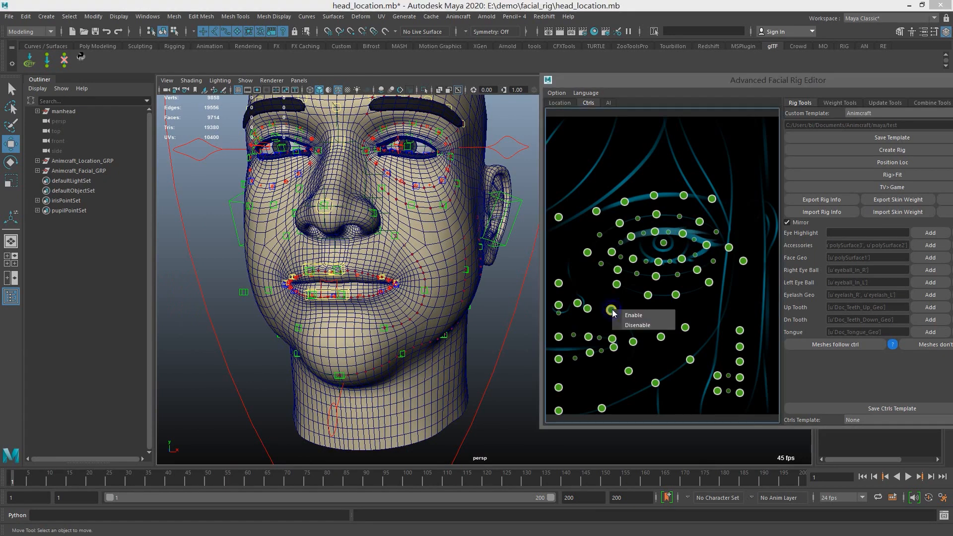
pyautogui.click(639, 328)
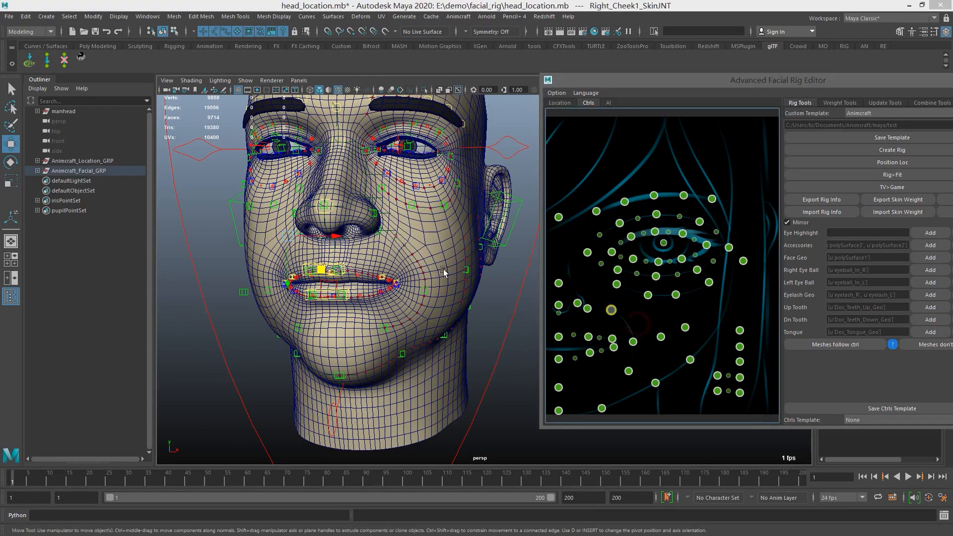
pyautogui.rightClick(628, 370)
pyautogui.click(647, 387)
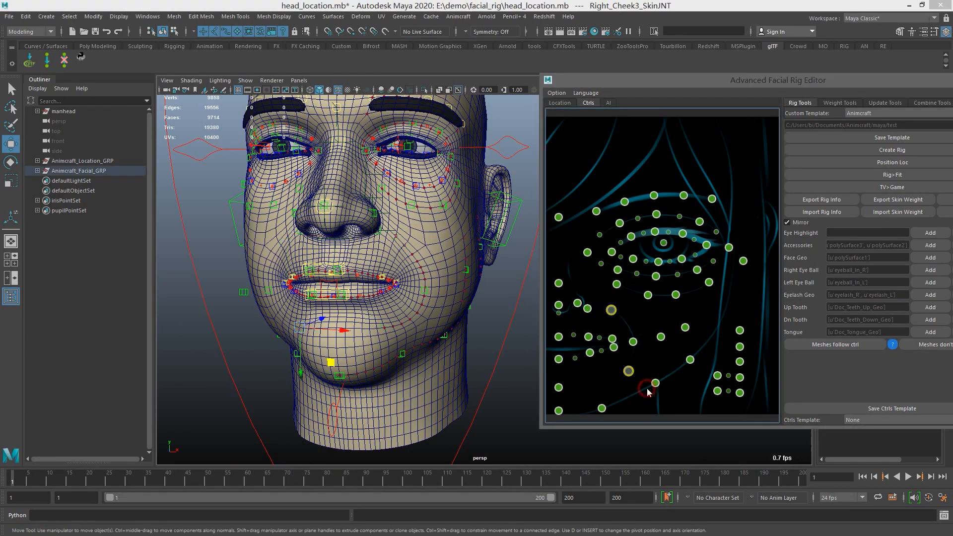
pyautogui.rightClick(558, 387)
pyautogui.click(580, 405)
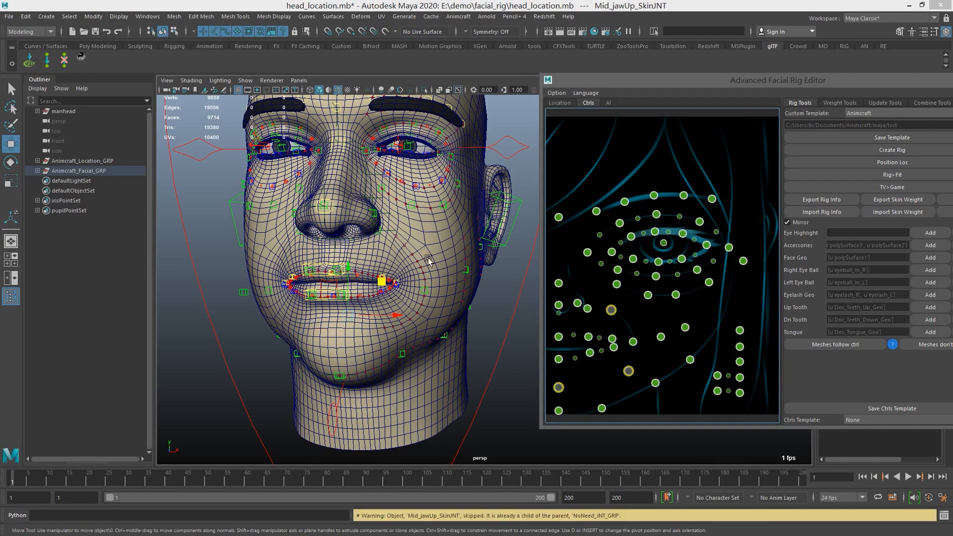
pyautogui.keyDown('alt'); pyautogui.moveTo(428, 258); pyautogui.dragTo(427, 293, button='middle'); pyautogui.keyUp('alt')
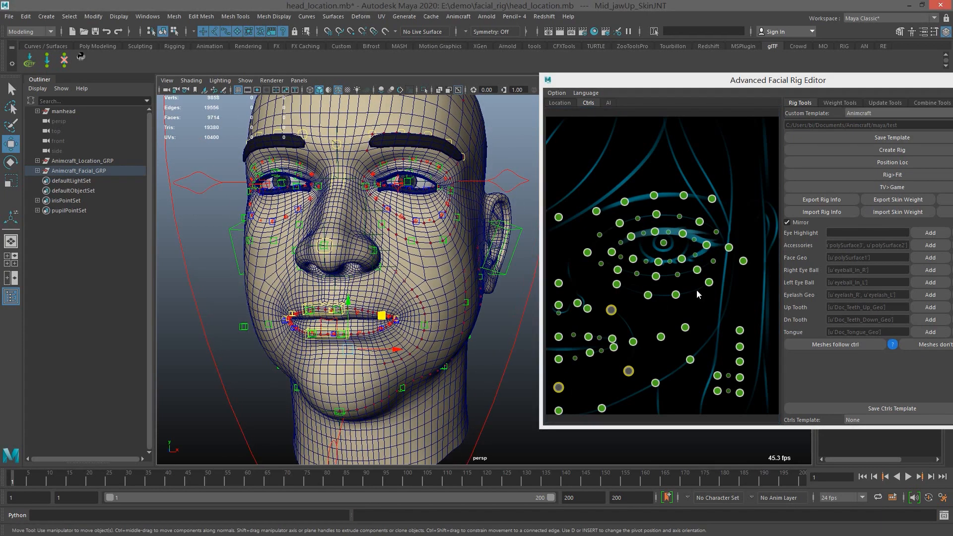
# - Disable the ear control and the outer and inner cheek raiser controls (CheekRaiser4 and CheekRaiser1), then clear the map selection
pyautogui.rightClick(743, 261)
pyautogui.click(764, 278)
pyautogui.keyDown('alt'); pyautogui.moveTo(429, 275); pyautogui.dragTo(453, 260); pyautogui.keyUp('alt')
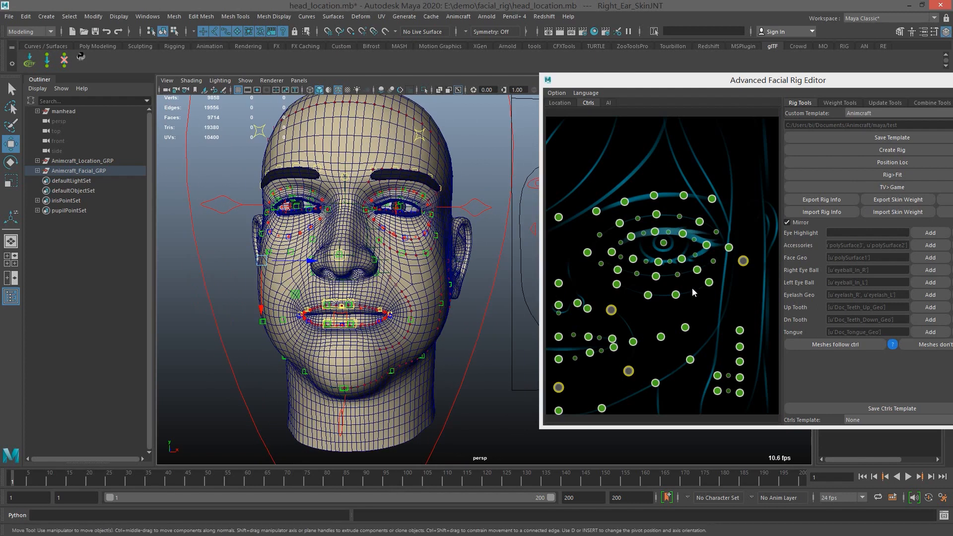
pyautogui.rightClick(708, 283)
pyautogui.click(718, 298)
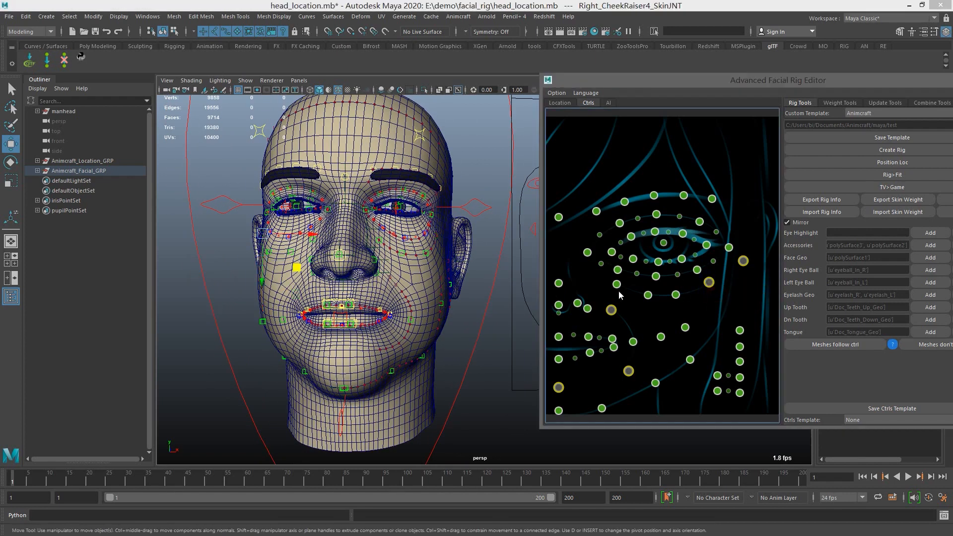
pyautogui.rightClick(617, 288)
pyautogui.click(627, 302)
pyautogui.keyDown('alt'); pyautogui.moveTo(459, 262); pyautogui.dragTo(435, 276); pyautogui.keyUp('alt')
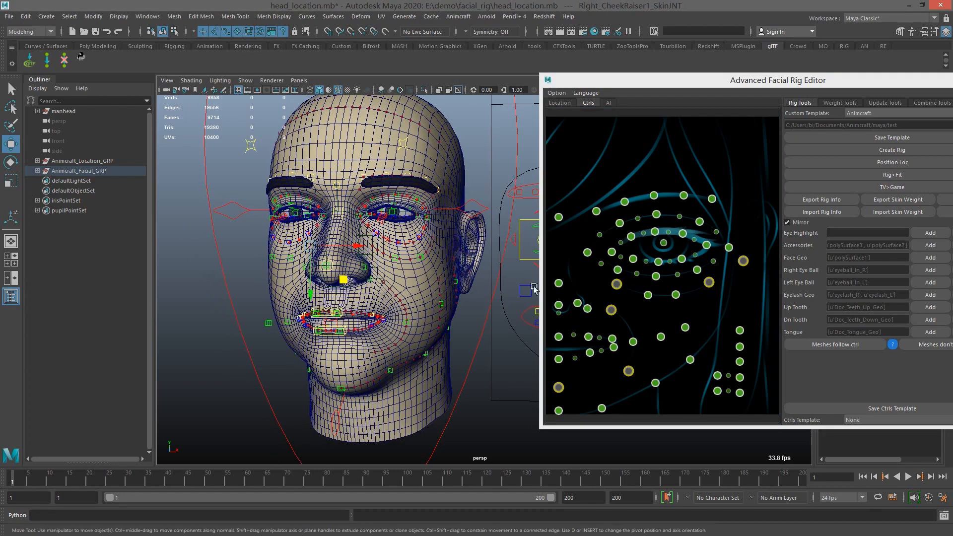
pyautogui.click(734, 298)
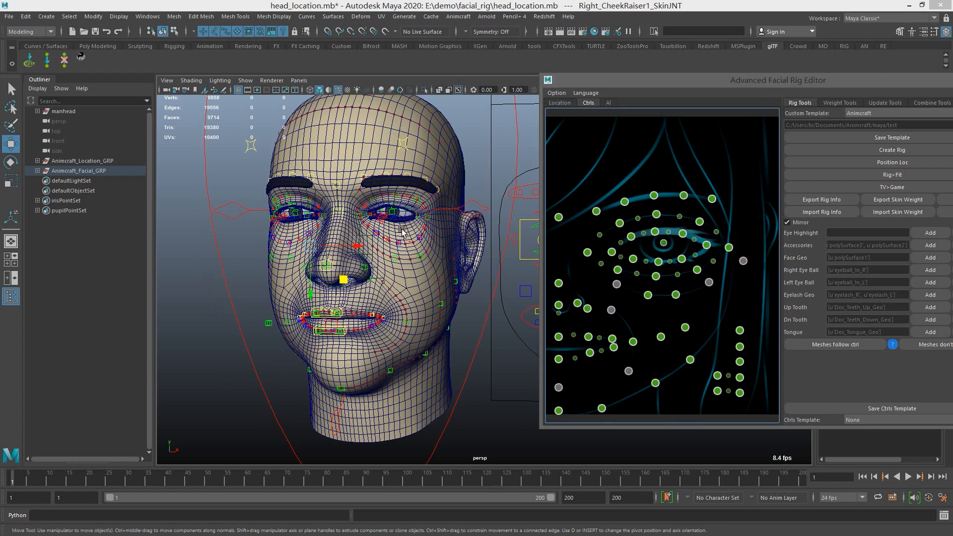
# - Disable the Brow3 and Brow1 eyebrow controls, and move the rig editor window so that its full tool area is accessible
pyautogui.rightClick(683, 199)
pyautogui.click(697, 212)
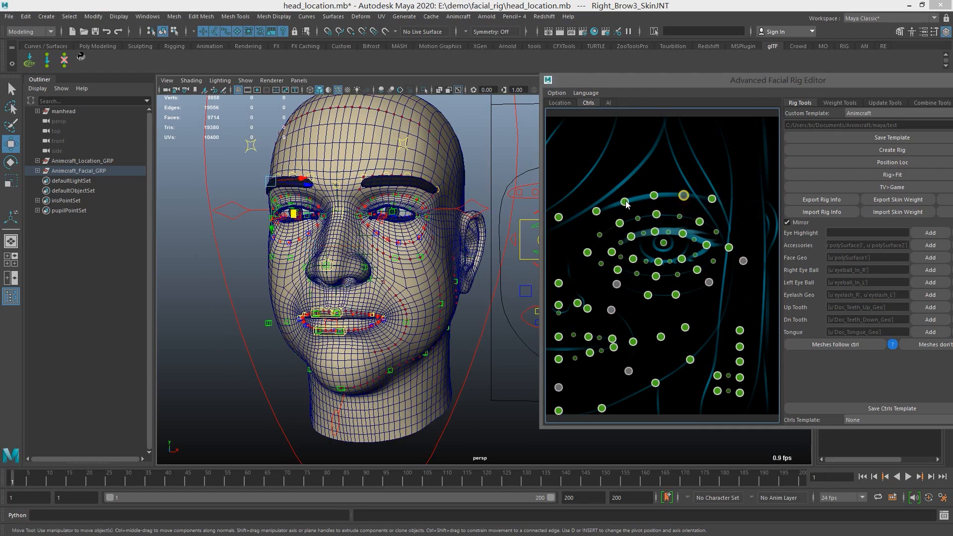
pyautogui.rightClick(625, 202)
pyautogui.click(638, 214)
pyautogui.keyDown('alt'); pyautogui.moveTo(394, 242); pyautogui.dragTo(421, 241); pyautogui.keyUp('alt')
pyautogui.moveTo(715, 85); pyautogui.dragTo(651, 60)
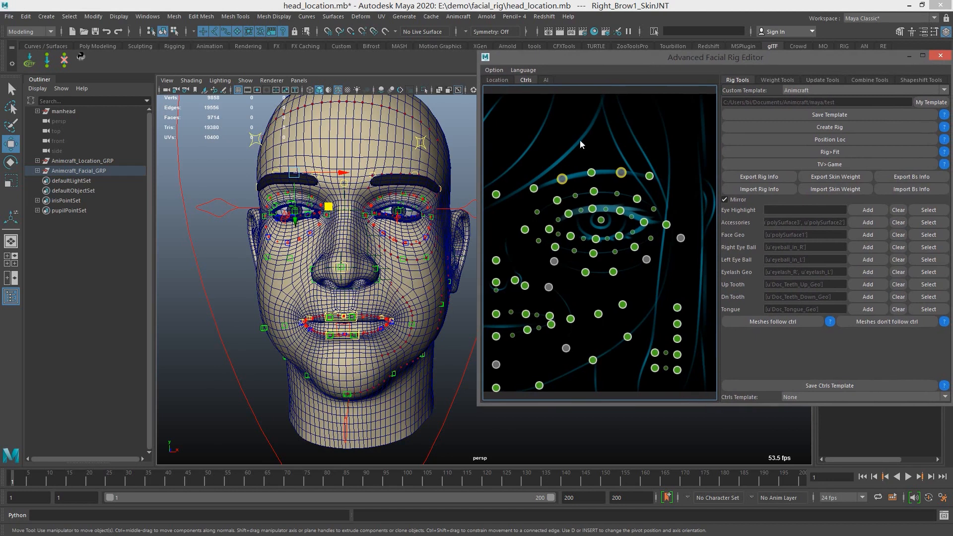
pyautogui.keyDown('alt'); pyautogui.moveTo(325, 264); pyautogui.dragTo(297, 264, button='middle'); pyautogui.keyUp('alt')
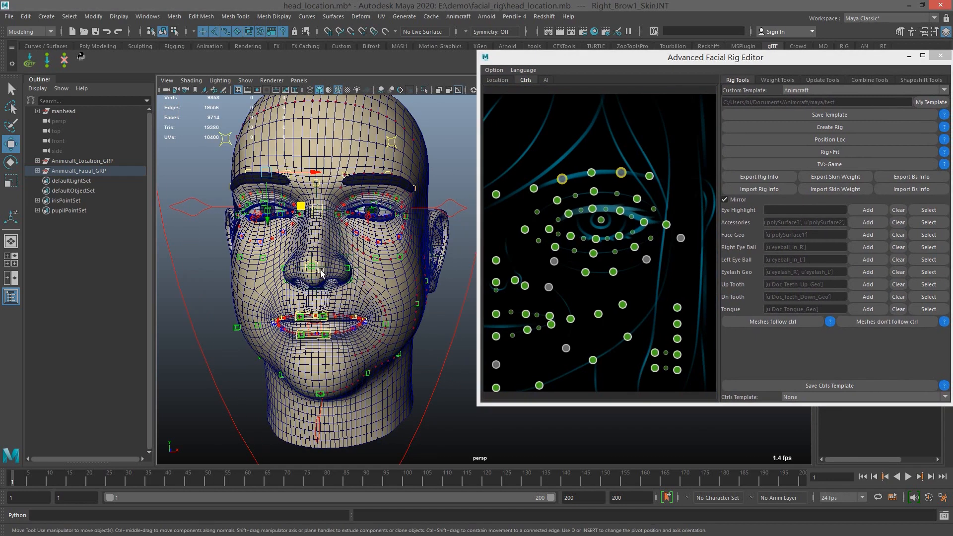
# - Save the current control configuration as a controls template named GAME, overwriting the existing one
pyautogui.click(829, 385)
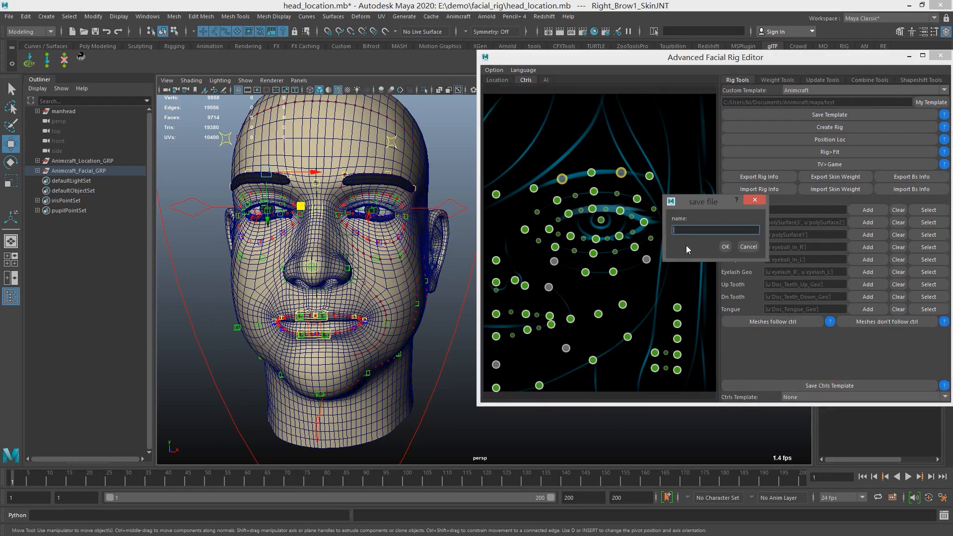
pyautogui.write('b')
pyautogui.press('BackSpace')
pyautogui.press('Return')
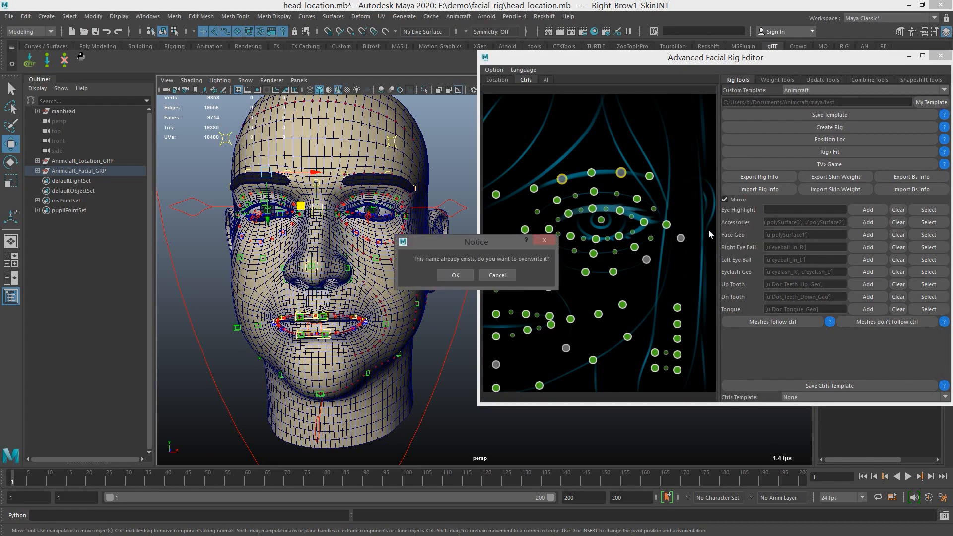
pyautogui.click(454, 276)
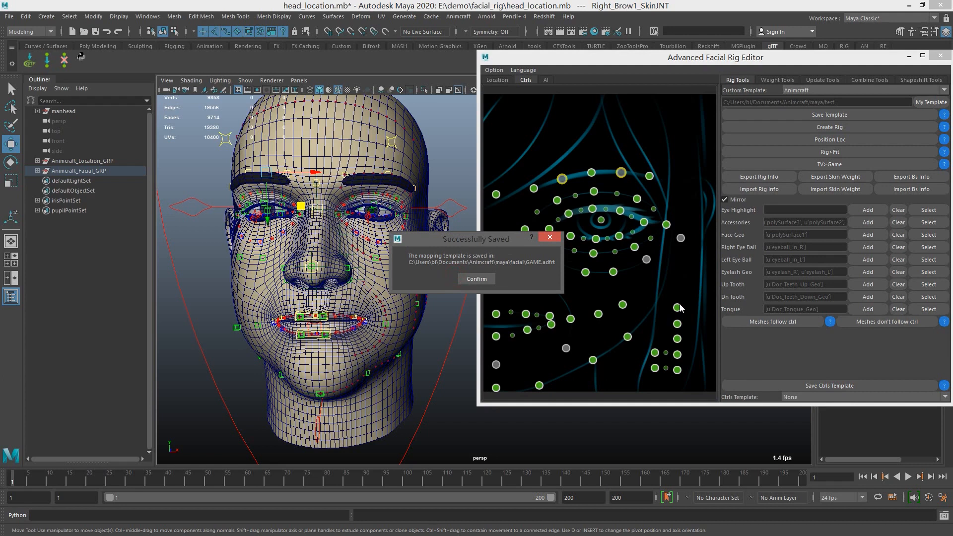
pyautogui.click(476, 279)
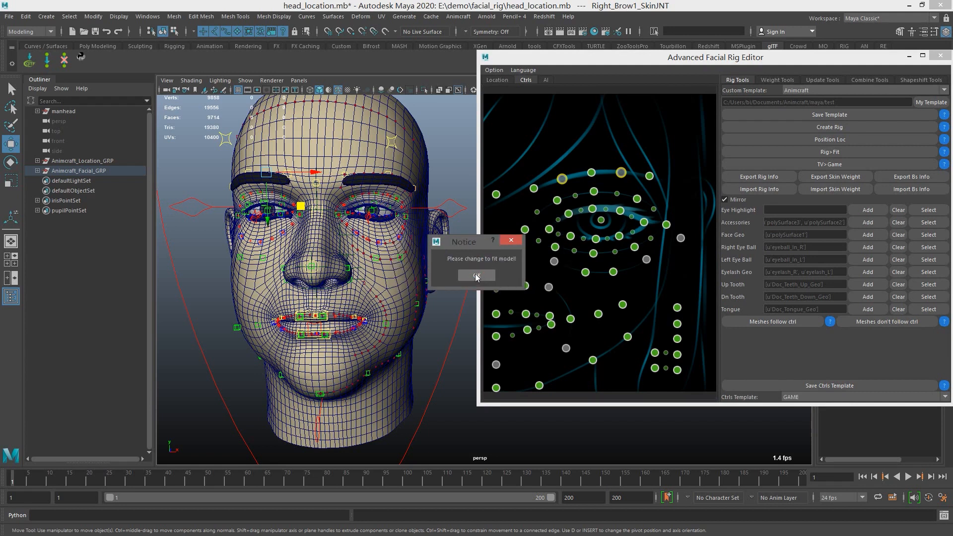
pyautogui.click(476, 276)
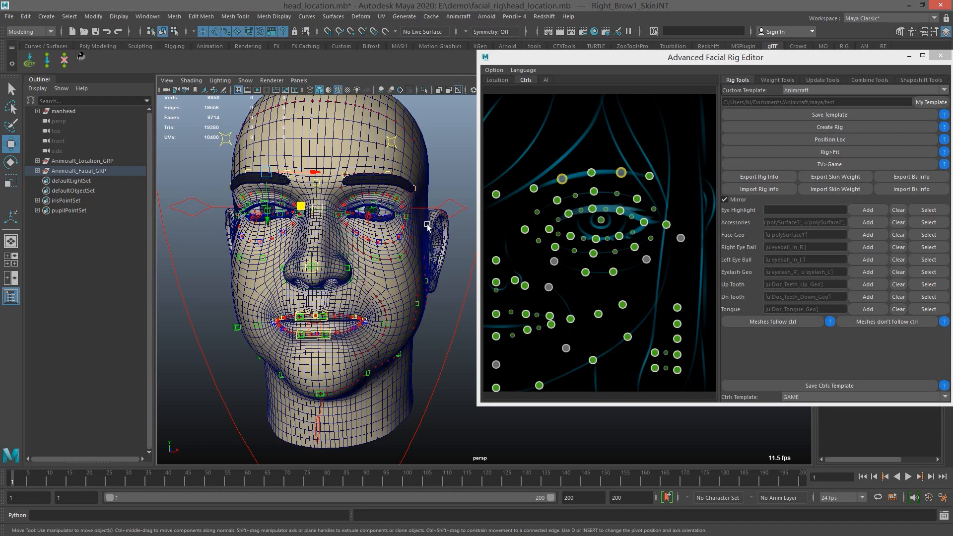
# - Choose the All controls template and convert the rig to fit mode, deleting the skin mesh
pyautogui.scroll(-4, 420, 228)
pyautogui.keyDown('alt'); pyautogui.moveTo(413, 227); pyautogui.dragTo(403, 229, button='middle'); pyautogui.keyUp('alt')
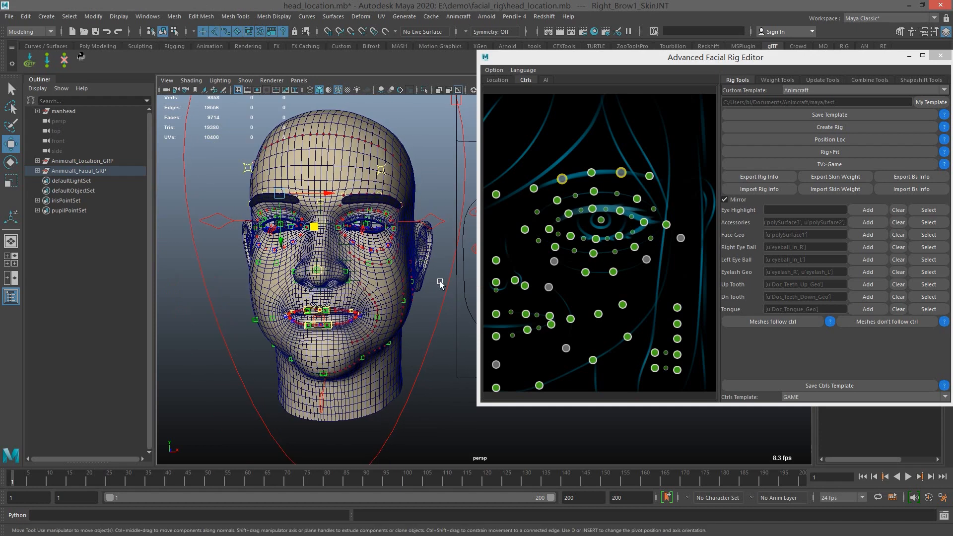
pyautogui.click(846, 396)
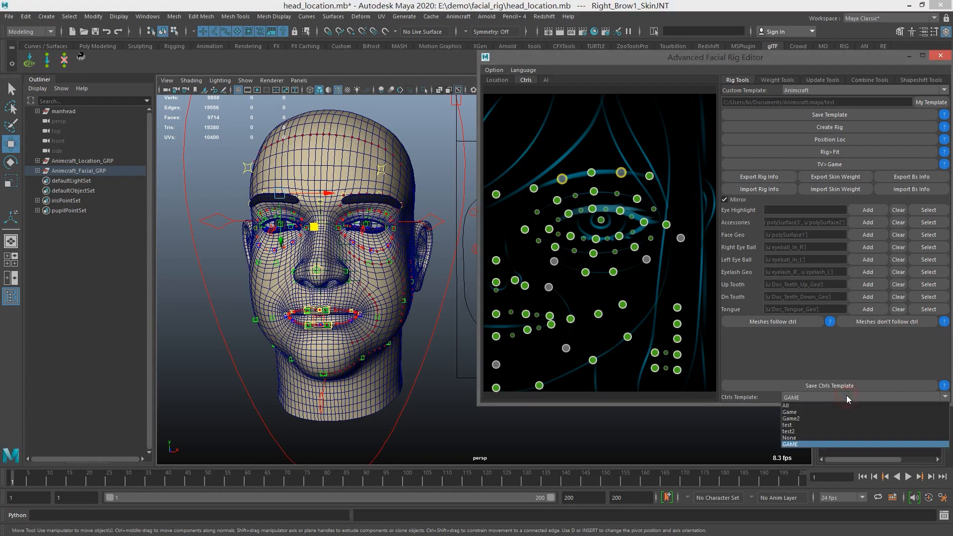
pyautogui.click(793, 406)
pyautogui.click(476, 275)
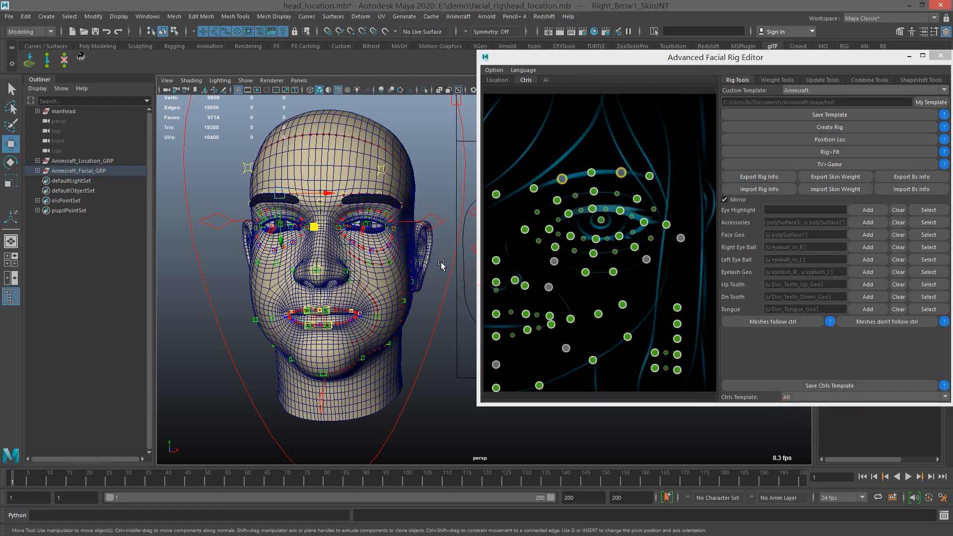
pyautogui.click(825, 153)
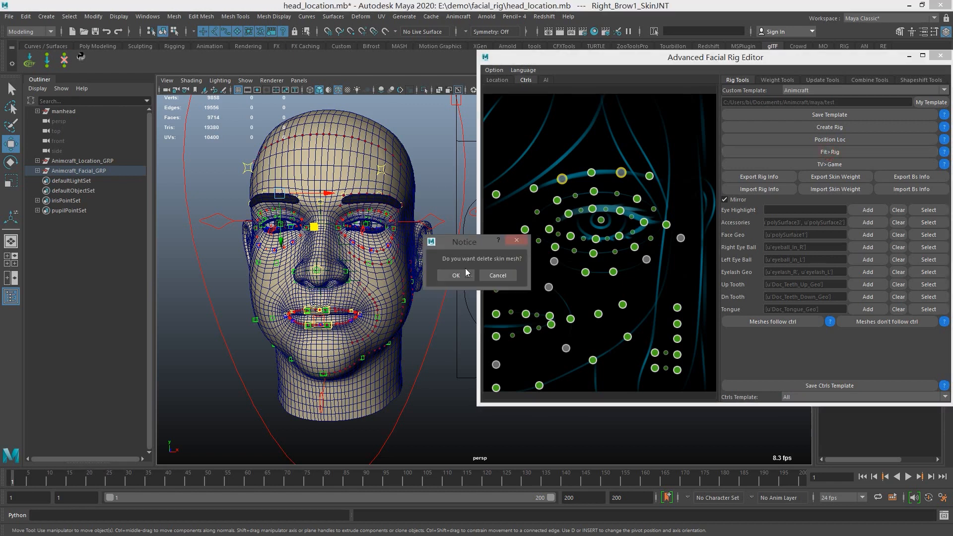
pyautogui.click(457, 276)
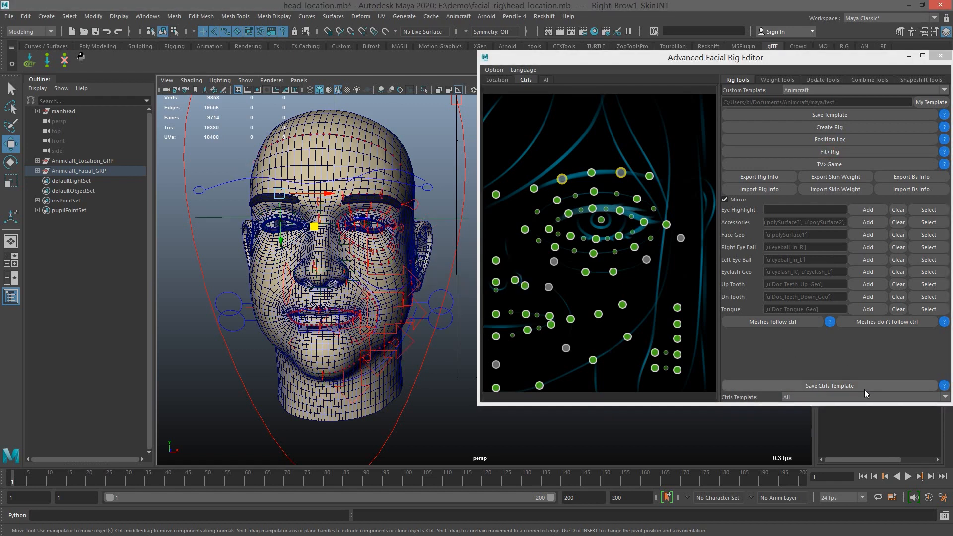
# - Apply the Game and Game2 controls templates in turn, ending with the All template
pyautogui.click(843, 396)
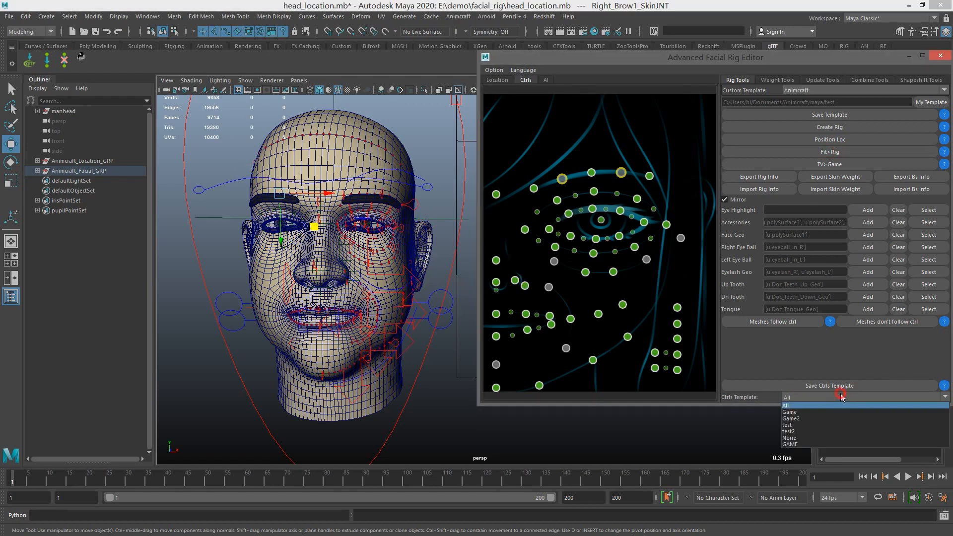
pyautogui.click(793, 412)
pyautogui.click(805, 397)
pyautogui.click(797, 420)
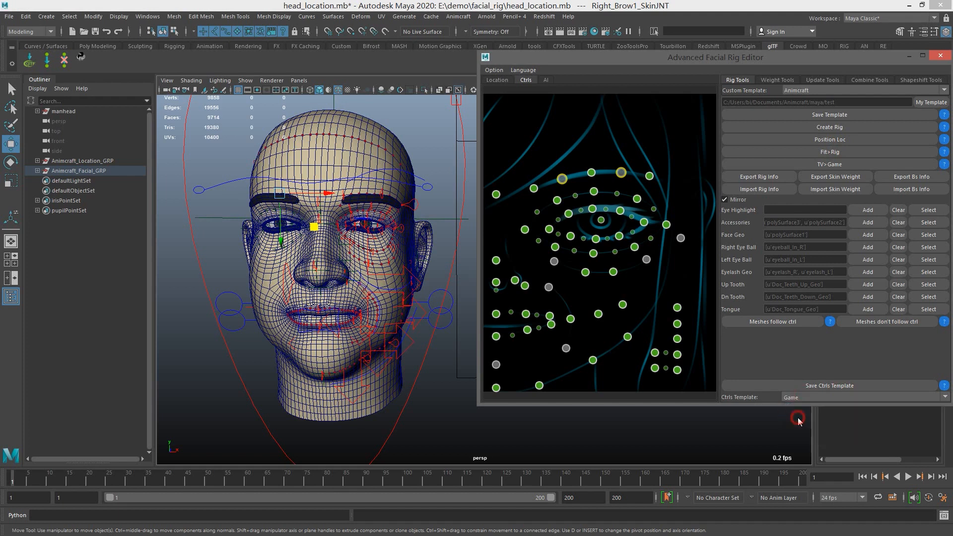
pyautogui.click(797, 397)
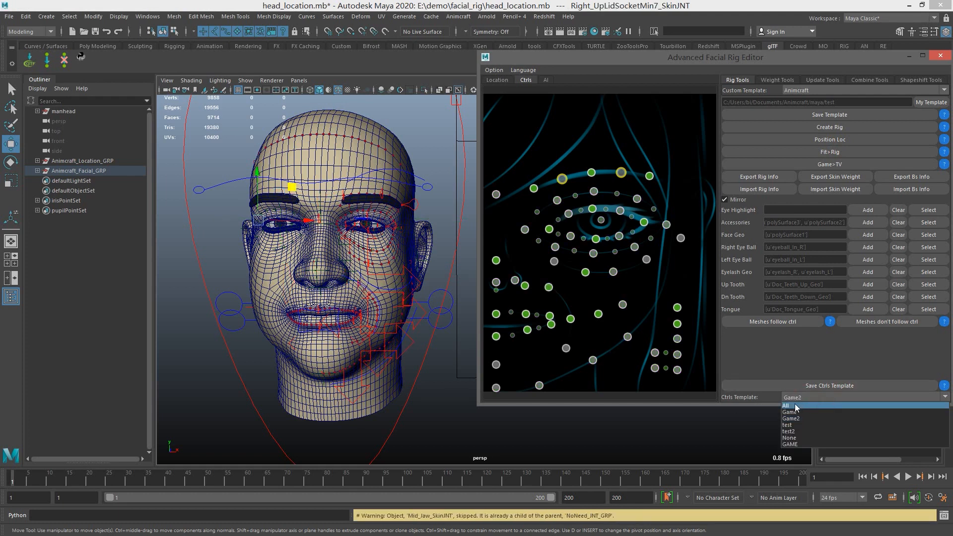
pyautogui.click(798, 420)
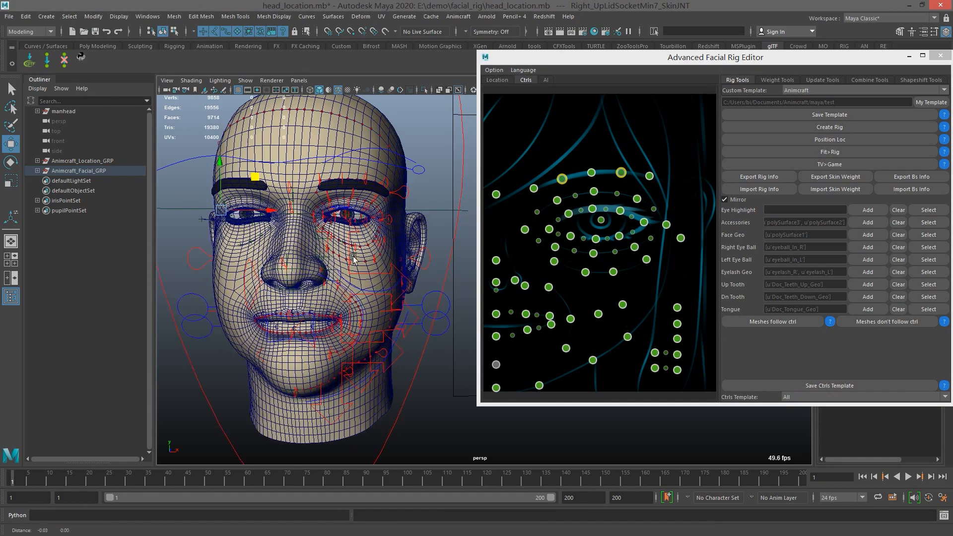
# - Convert the facial setup from fit mode back to rig mode
pyautogui.keyDown('alt'); pyautogui.moveTo(354, 259); pyautogui.dragTo(398, 172); pyautogui.keyUp('alt')
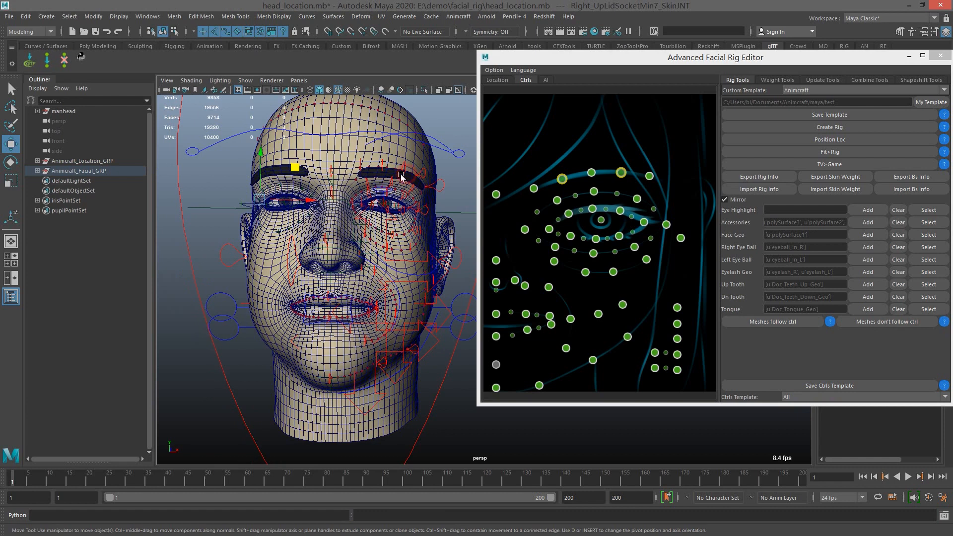
pyautogui.click(830, 153)
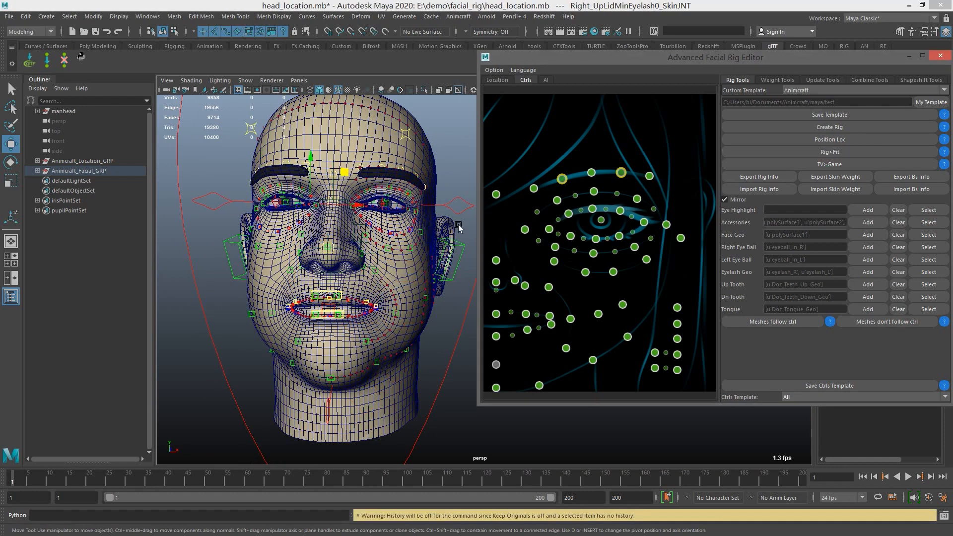
pyautogui.keyDown('alt'); pyautogui.moveTo(394, 223); pyautogui.dragTo(405, 228); pyautogui.keyUp('alt')
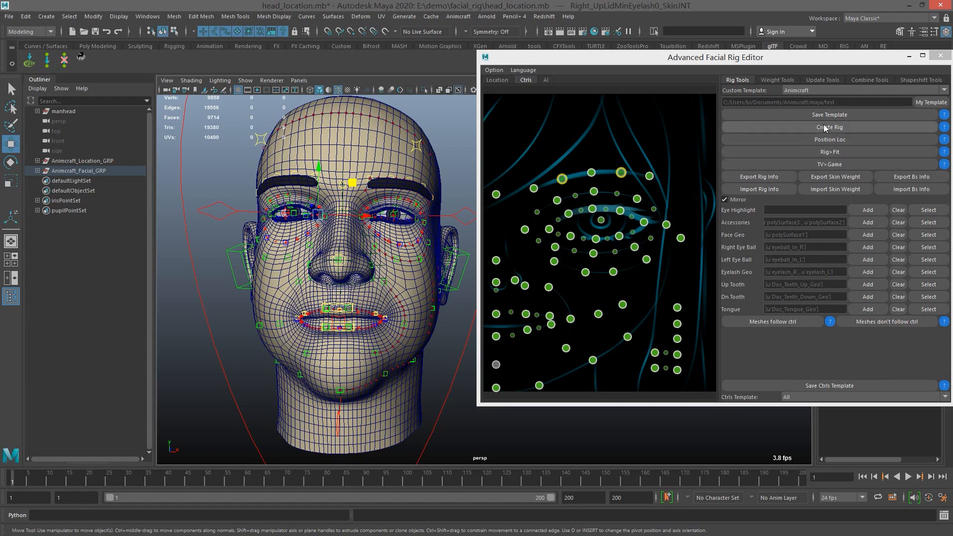
# - Show the weight tools and add skin to the rig's meshes with max influences of 7
pyautogui.click(776, 79)
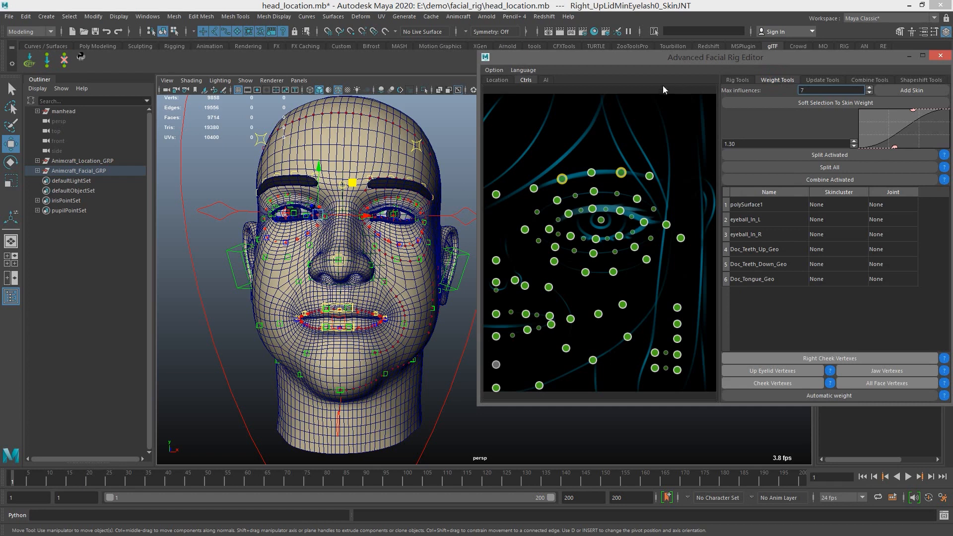
pyautogui.keyDown('alt'); pyautogui.moveTo(347, 218); pyautogui.dragTo(328, 214, button='middle'); pyautogui.keyUp('alt')
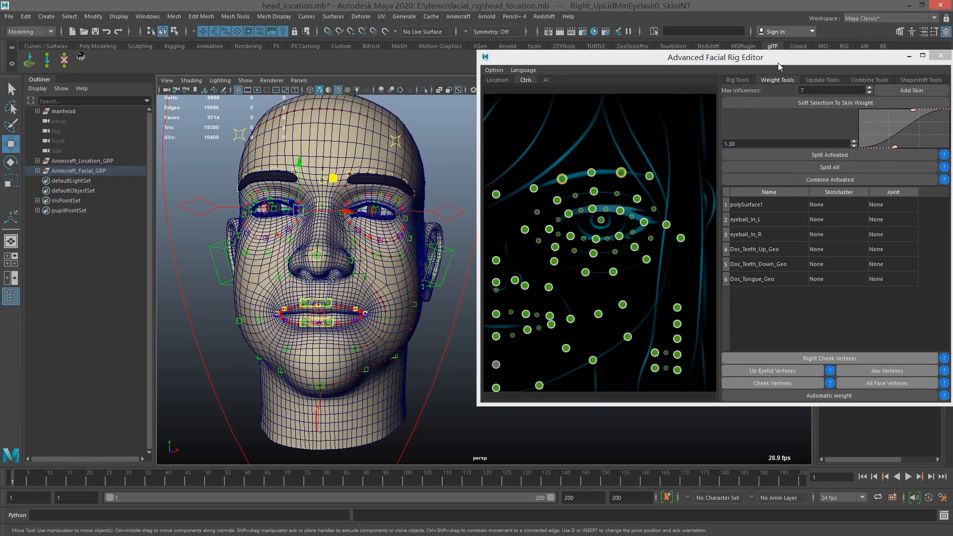
pyautogui.moveTo(778, 63); pyautogui.dragTo(767, 97)
pyautogui.click(795, 127)
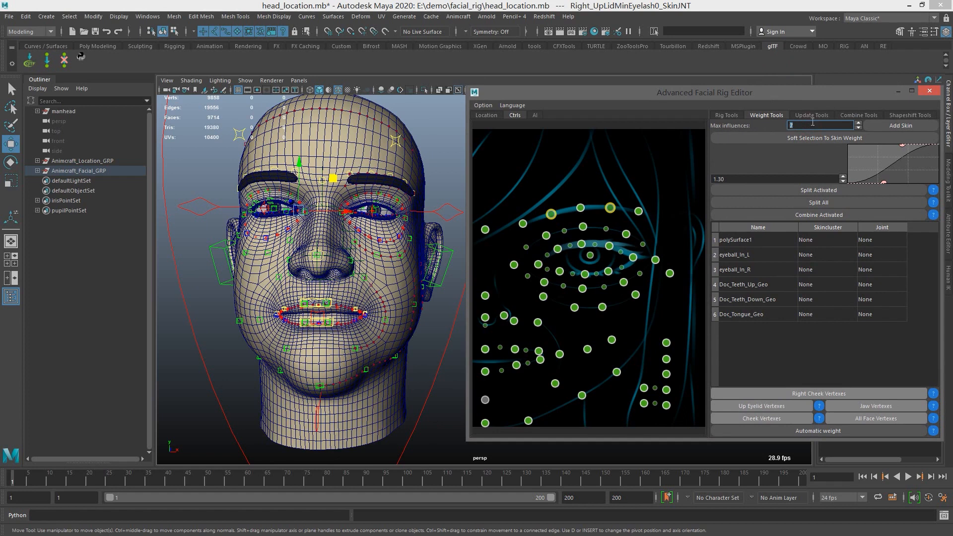
pyautogui.moveTo(806, 124); pyautogui.dragTo(698, 123)
pyautogui.keyDown('alt'); pyautogui.moveTo(342, 213); pyautogui.dragTo(337, 208); pyautogui.keyUp('alt')
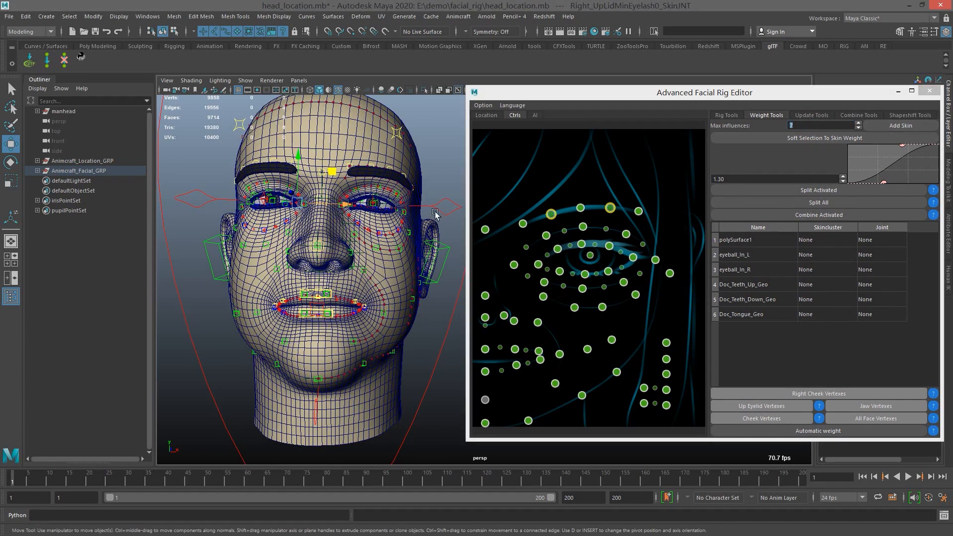
pyautogui.click(909, 125)
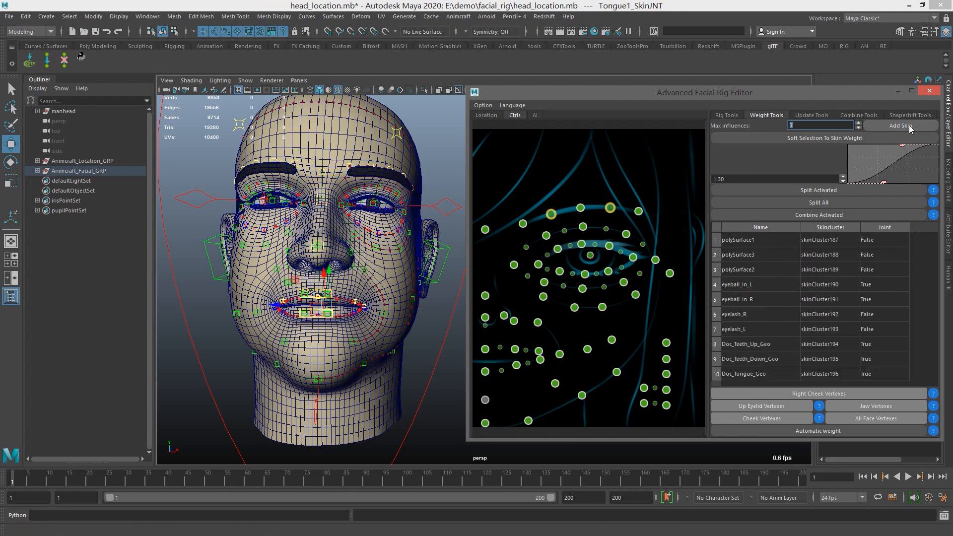
pyautogui.keyDown('alt'); pyautogui.moveTo(413, 259); pyautogui.dragTo(388, 259, button='middle'); pyautogui.keyUp('alt')
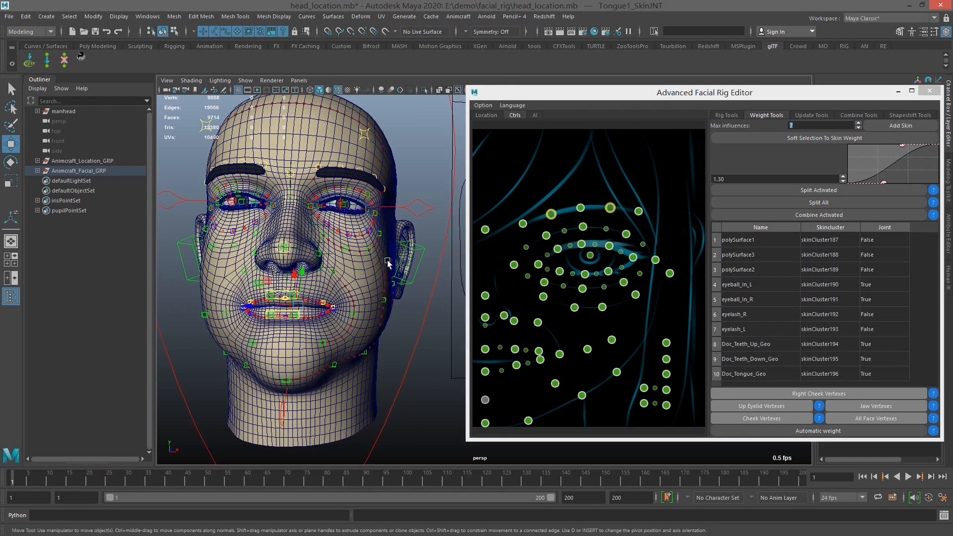
# - Test the new skin by moving the jaw control on the face control board, and undo the move
pyautogui.keyDown('alt'); pyautogui.moveTo(388, 259); pyautogui.dragTo(350, 260, button='right'); pyautogui.keyUp('alt')
pyautogui.keyDown('alt'); pyautogui.moveTo(349, 260); pyautogui.dragTo(347, 260, button='middle'); pyautogui.keyUp('alt')
pyautogui.moveTo(445, 315); pyautogui.dragTo(443, 268)
pyautogui.hotkey('ctrl', 'z')
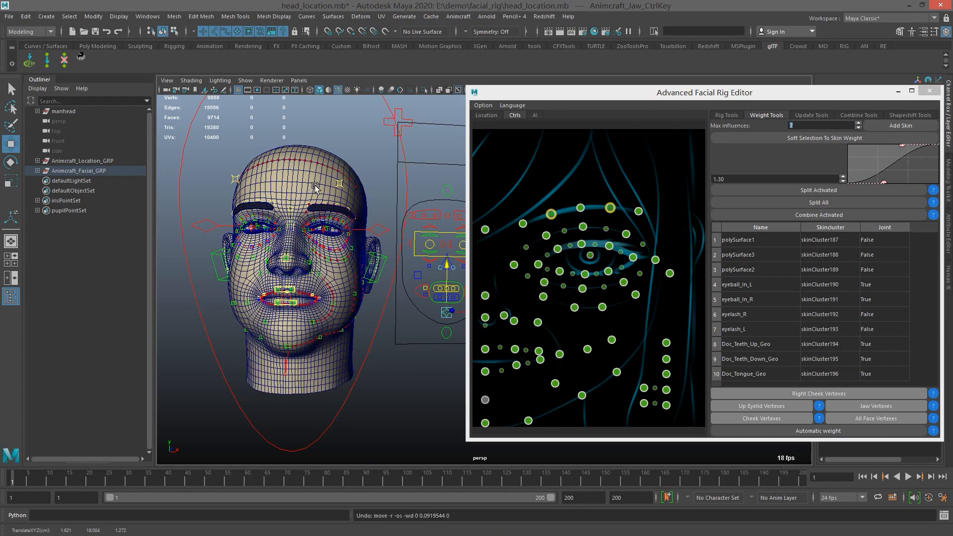
# - Select the head mesh and place the Advanced Facial Rig Editor window beside the face
pyautogui.keyDown('alt'); pyautogui.moveTo(294, 243); pyautogui.dragTo(306, 247, button='middle'); pyautogui.keyUp('alt')
pyautogui.click(328, 186)
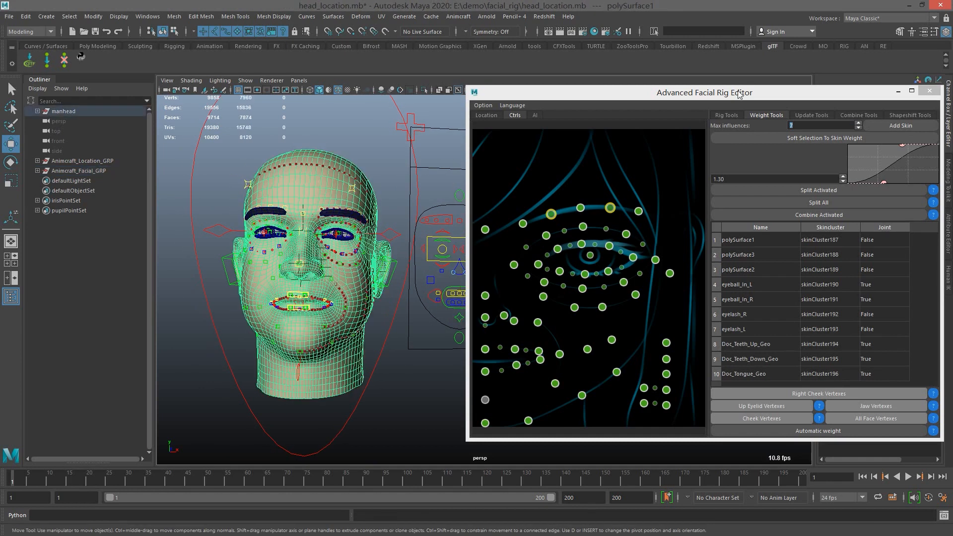
pyautogui.moveTo(747, 94); pyautogui.dragTo(802, 76)
pyautogui.keyDown('alt'); pyautogui.moveTo(353, 250); pyautogui.dragTo(375, 258, button='middle'); pyautogui.keyUp('alt')
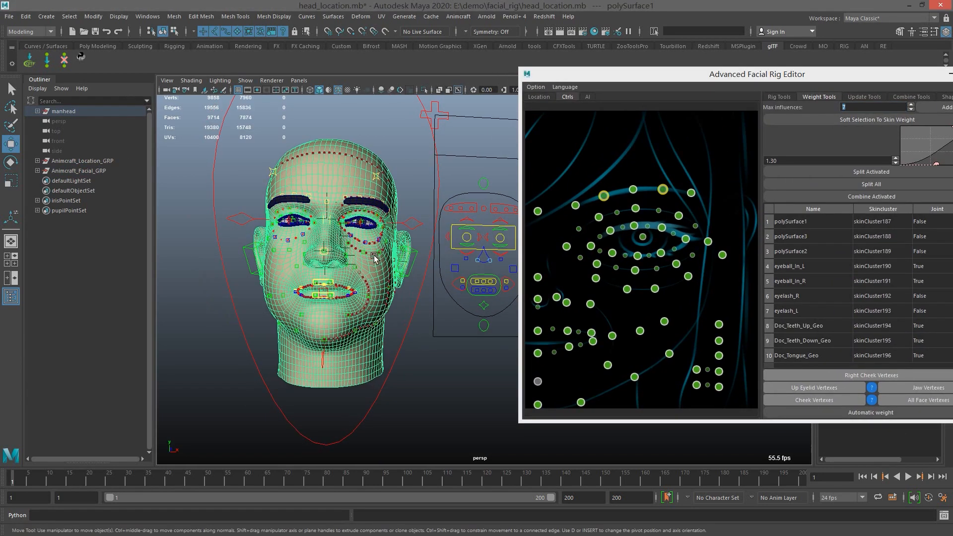
pyautogui.moveTo(829, 78); pyautogui.dragTo(777, 85)
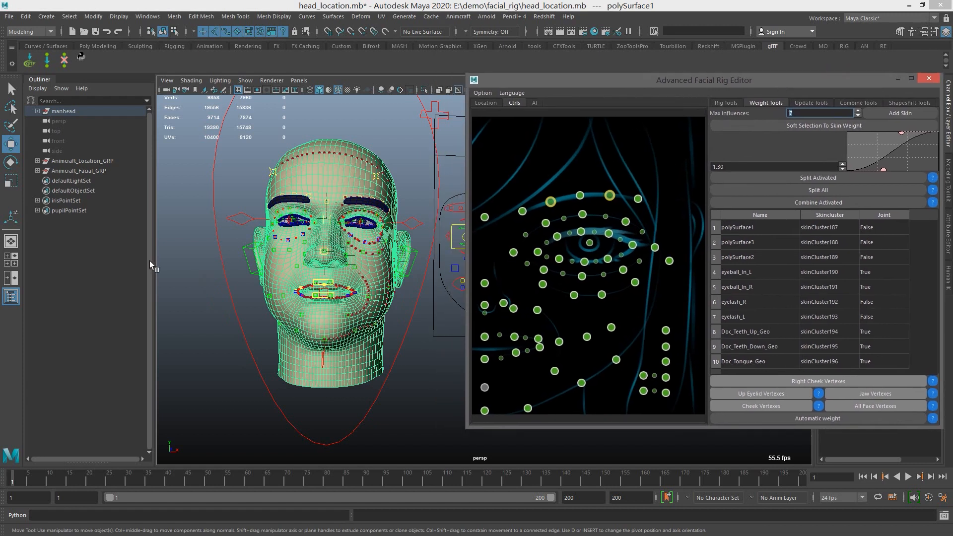
pyautogui.moveTo(154, 260); pyautogui.dragTo(135, 256)
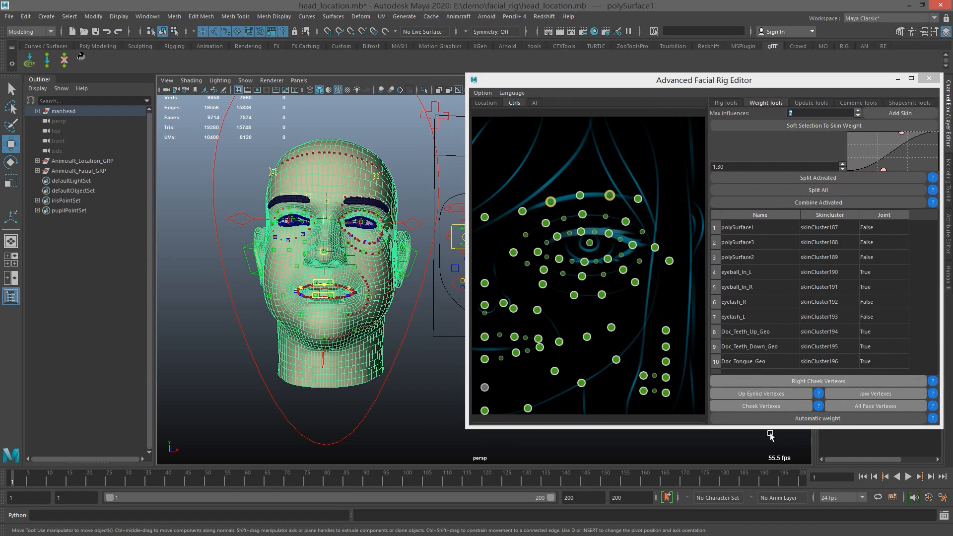
# - Hide the unselected objects so that only the head mesh and facial rig remain around the left eye
pyautogui.scroll(2, 344, 311)
pyautogui.keyDown('alt'); pyautogui.moveTo(337, 286); pyautogui.dragTo(360, 299, button='middle'); pyautogui.keyUp('alt')
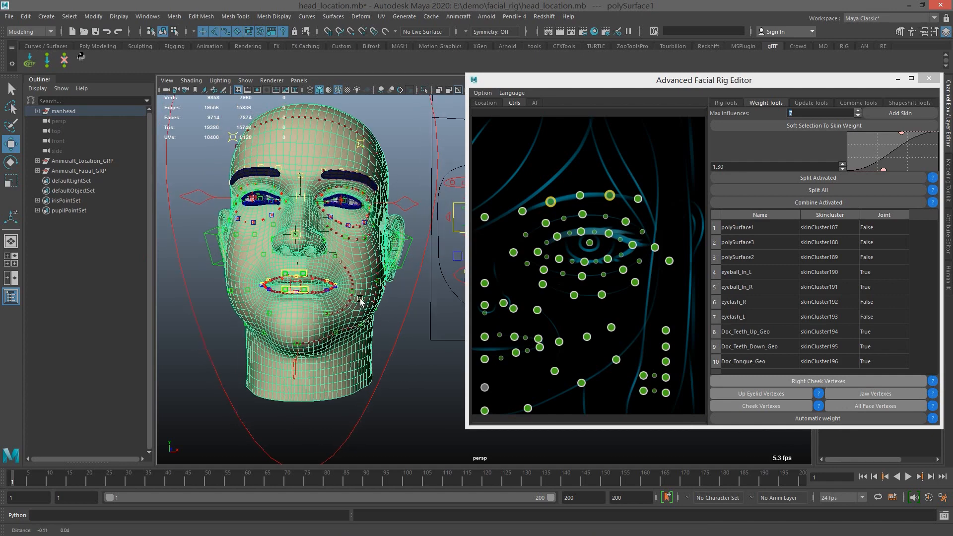
pyautogui.scroll(3, 359, 301)
pyautogui.keyDown('alt'); pyautogui.moveTo(310, 248); pyautogui.dragTo(372, 323, button='middle'); pyautogui.keyUp('alt')
pyautogui.scroll(3, 349, 297)
pyautogui.keyDown('alt'); pyautogui.moveTo(334, 264); pyautogui.dragTo(342, 268, button='middle'); pyautogui.keyUp('alt')
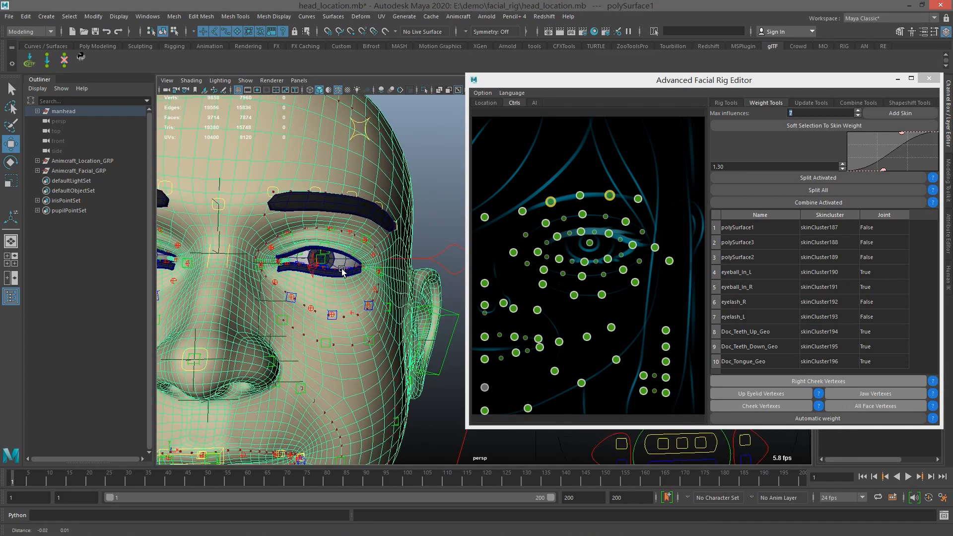
pyautogui.scroll(-4, 342, 270)
pyautogui.scroll(2, 371, 279)
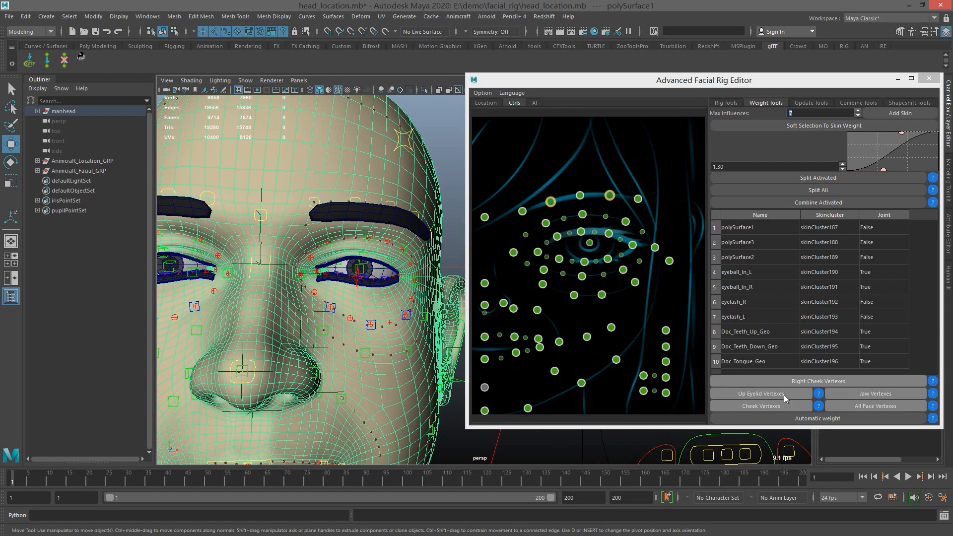
pyautogui.scroll(3, 374, 271)
pyautogui.keyDown('alt'); pyautogui.moveTo(337, 285); pyautogui.dragTo(362, 285, button='middle'); pyautogui.keyUp('alt')
pyautogui.keyDown('alt'); pyautogui.moveTo(299, 254); pyautogui.dragTo(315, 263, button='middle'); pyautogui.keyUp('alt')
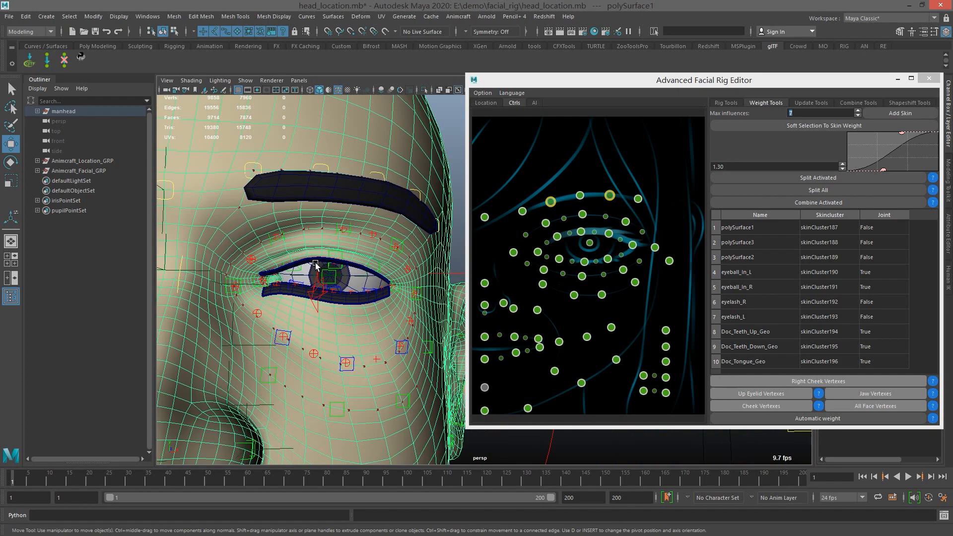
pyautogui.hotkey('alt', 'h')
pyautogui.scroll(2, 338, 264)
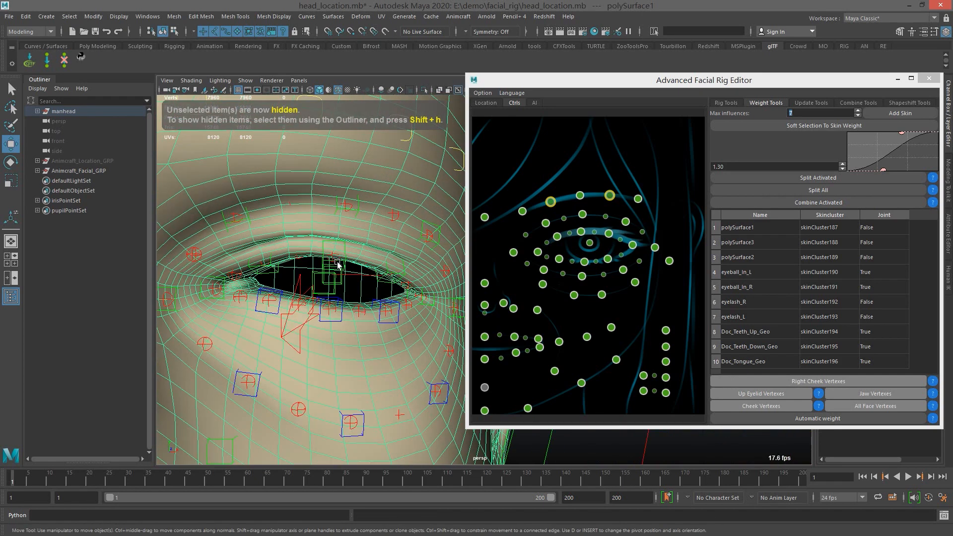
# - Switch the head mesh to vertex selection and pick a vertex at the middle of the left upper eyelid's edge
pyautogui.rightClick(394, 237)
pyautogui.moveTo(359, 231); pyautogui.dragTo(356, 231, button='right')
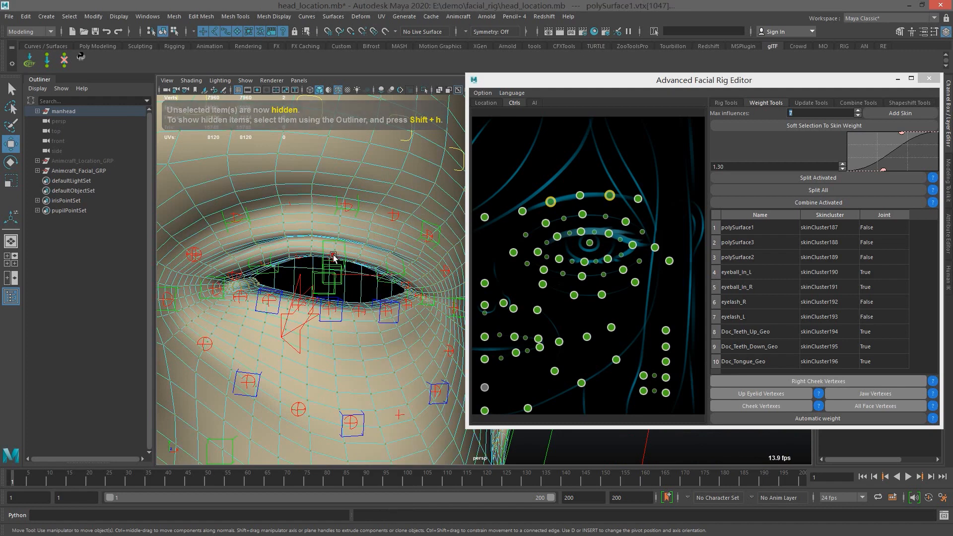
pyautogui.click(331, 255)
pyautogui.press('f')
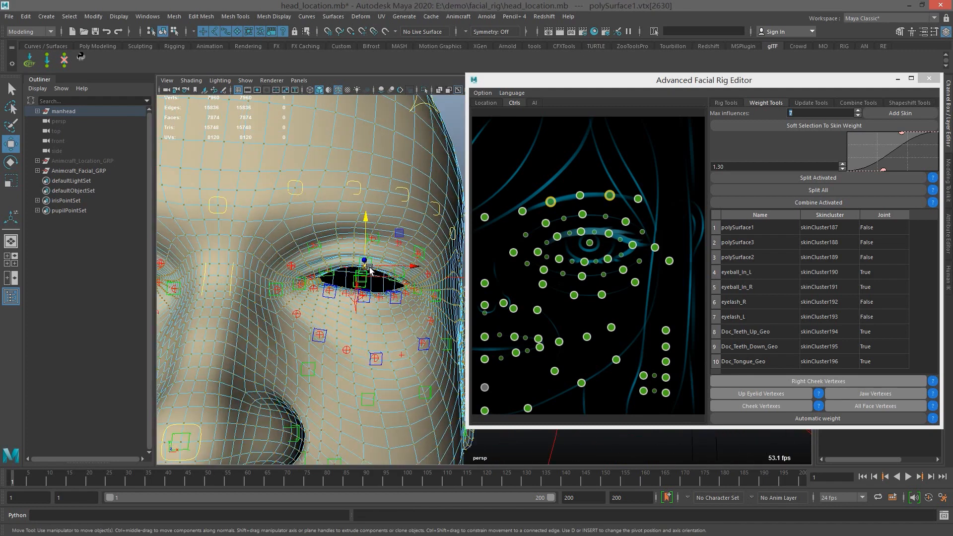
# - Grow the vertex selection across the whole left upper eyelid and register it as the Up Eyelid Vertexes
pyautogui.hotkey('shift', '.')
pyautogui.hotkey('shift', '.')
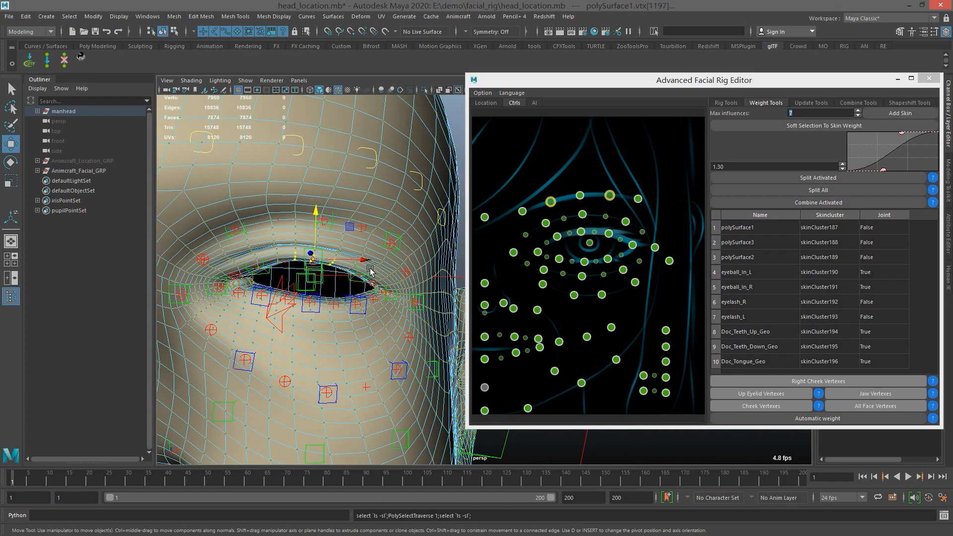
pyautogui.hotkey('shift', '.')
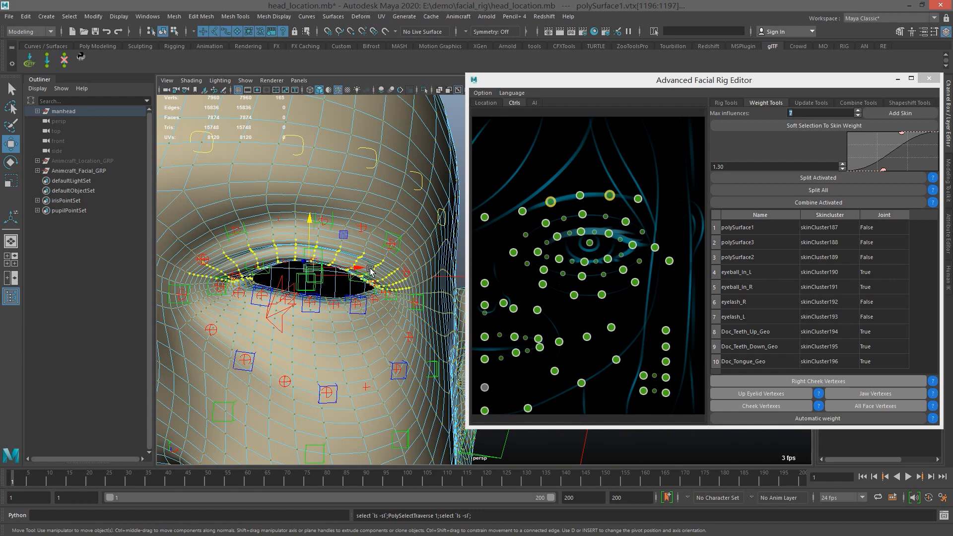
pyautogui.hotkey('shift', '.')
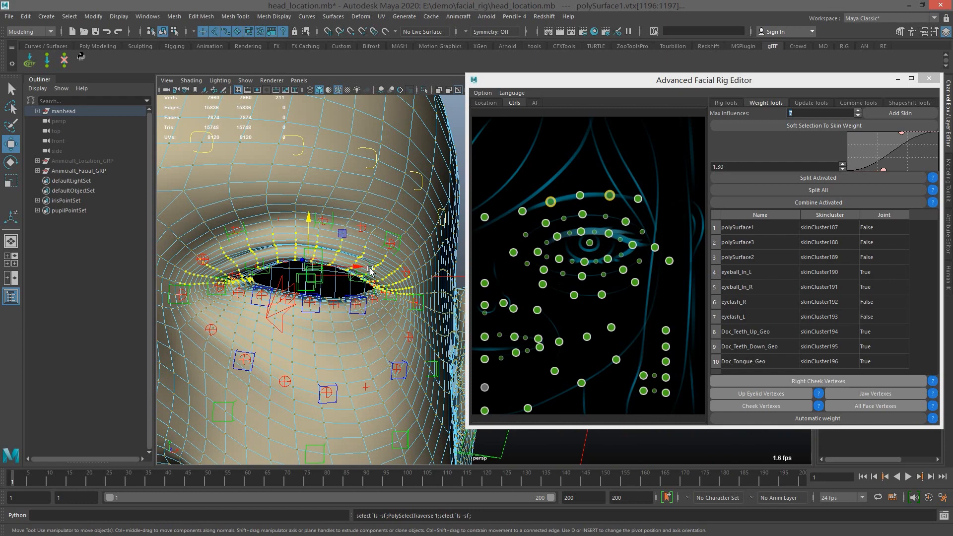
pyautogui.keyDown('alt'); pyautogui.moveTo(292, 213); pyautogui.dragTo(302, 233); pyautogui.keyUp('alt')
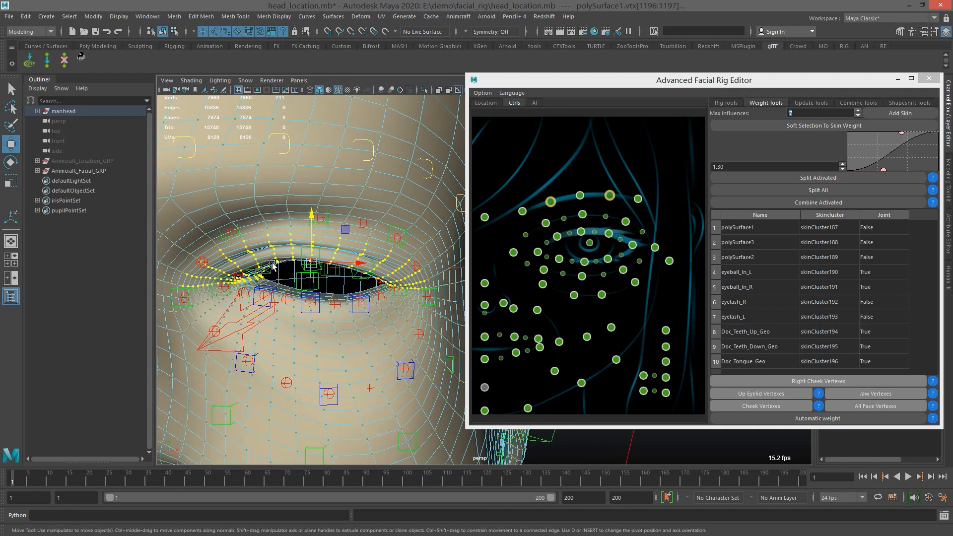
pyautogui.keyDown('alt'); pyautogui.moveTo(273, 263); pyautogui.dragTo(282, 259); pyautogui.keyUp('alt')
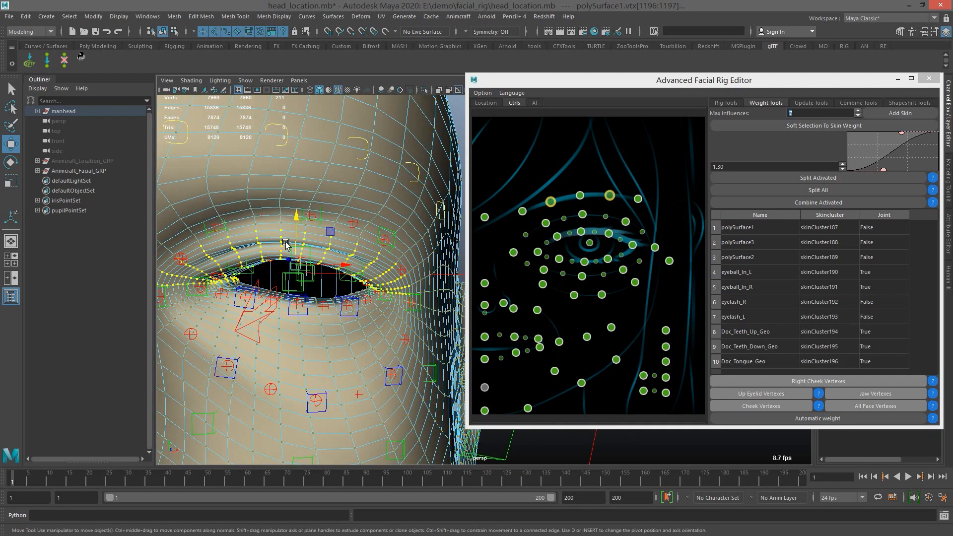
pyautogui.click(757, 392)
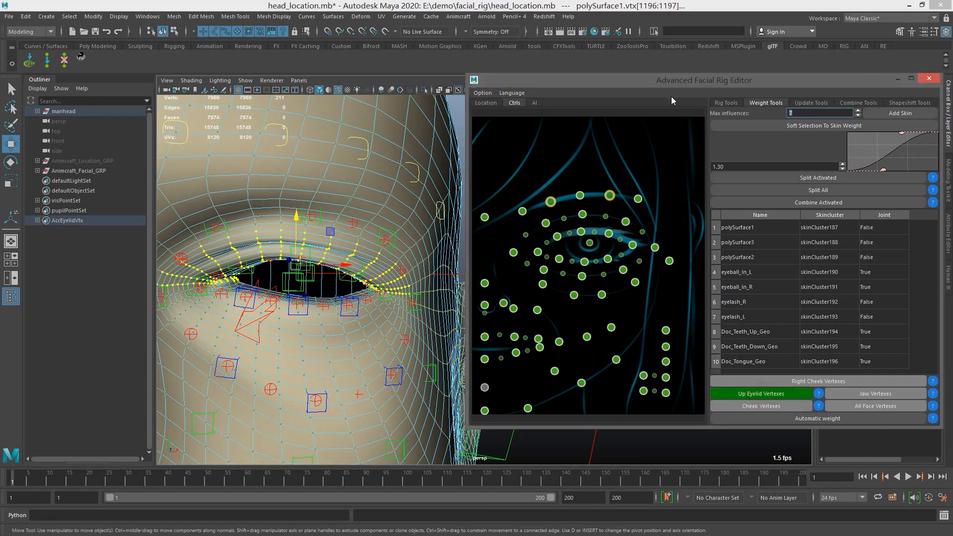
# - Pick a vertex at the middle of the lower lip and grow the selection over the lower lip and upper chin
pyautogui.moveTo(656, 82); pyautogui.dragTo(675, 14)
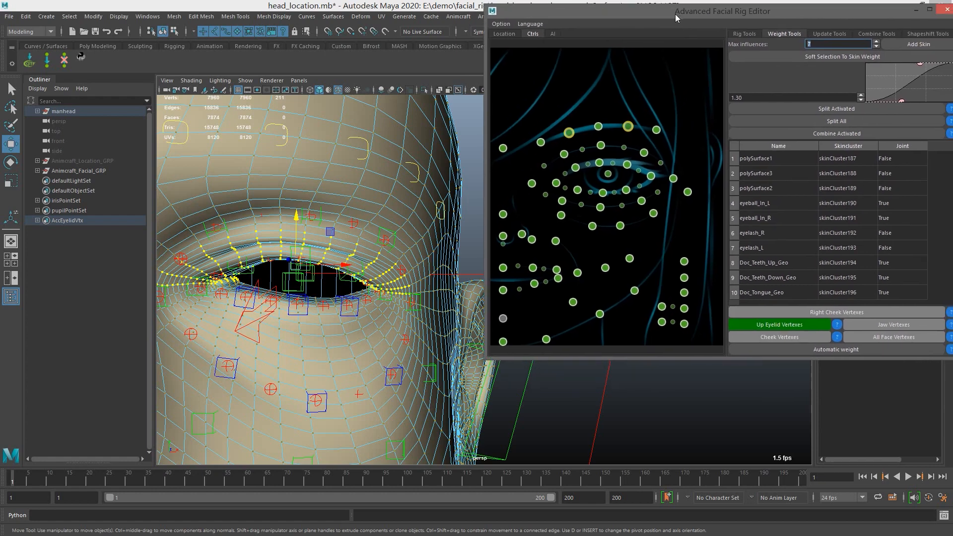
pyautogui.scroll(-5, 345, 310)
pyautogui.keyDown('alt'); pyautogui.moveTo(345, 310); pyautogui.dragTo(374, 368); pyautogui.keyUp('alt')
pyautogui.keyDown('alt'); pyautogui.moveTo(374, 368); pyautogui.dragTo(389, 347, button='middle'); pyautogui.keyUp('alt')
pyautogui.scroll(5, 389, 347)
pyautogui.keyDown('alt'); pyautogui.moveTo(308, 273); pyautogui.dragTo(346, 298, button='middle'); pyautogui.keyUp('alt')
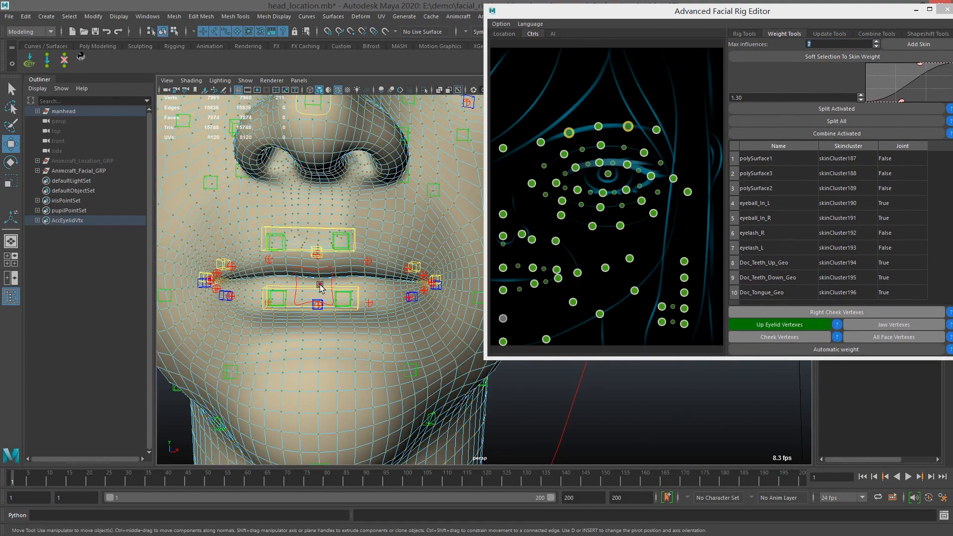
pyautogui.click(319, 284)
pyautogui.press('>')
pyautogui.press('>')
pyautogui.press('>')
pyautogui.press('>')
pyautogui.press('>')
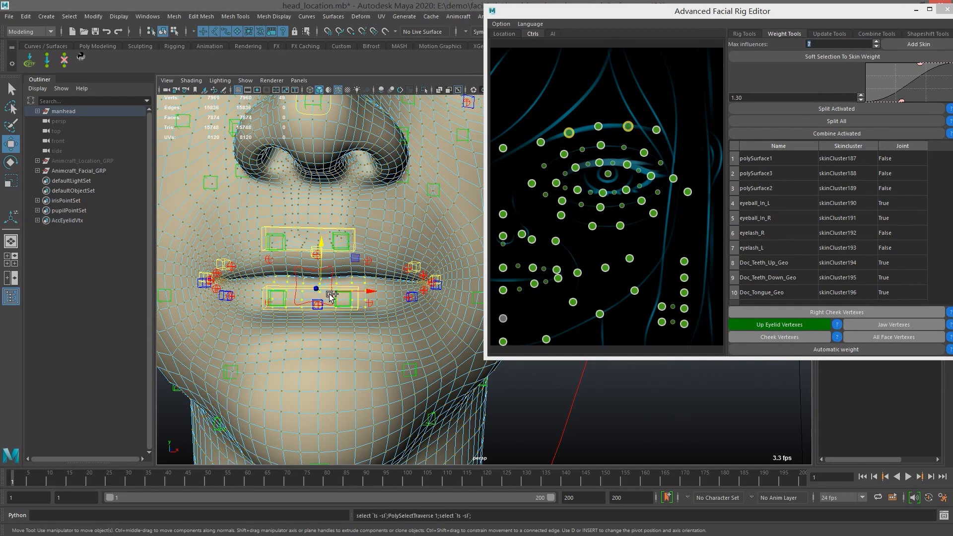
pyautogui.press('>')
pyautogui.press('>')
pyautogui.press('>')
pyautogui.press('>')
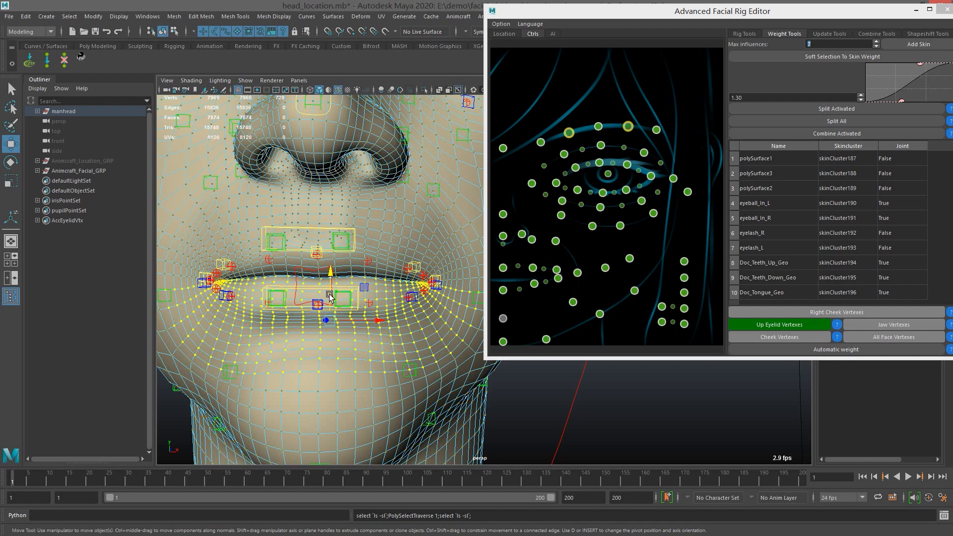
# - Using the side view, extend the lower lip vertex selection down over the whole chin
pyautogui.scroll(-2, 329, 293)
pyautogui.keyDown('alt'); pyautogui.moveTo(332, 287); pyautogui.dragTo(357, 280); pyautogui.keyUp('alt')
pyautogui.press('space')
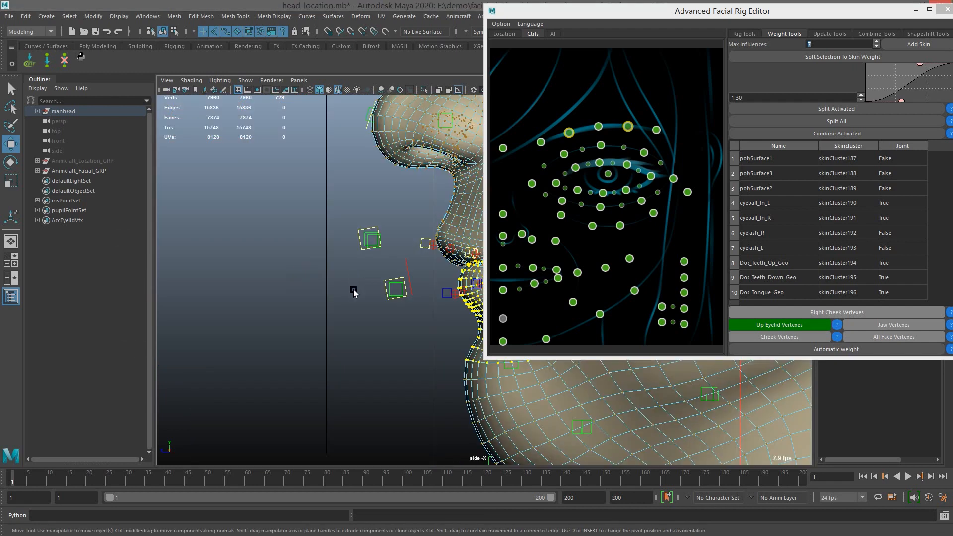
pyautogui.scroll(-5, 353, 290)
pyautogui.moveTo(590, 14); pyautogui.dragTo(649, 11)
pyautogui.scroll(2, 362, 315)
pyautogui.keyDown('alt'); pyautogui.moveTo(386, 317); pyautogui.dragTo(362, 316, button='middle'); pyautogui.keyUp('alt')
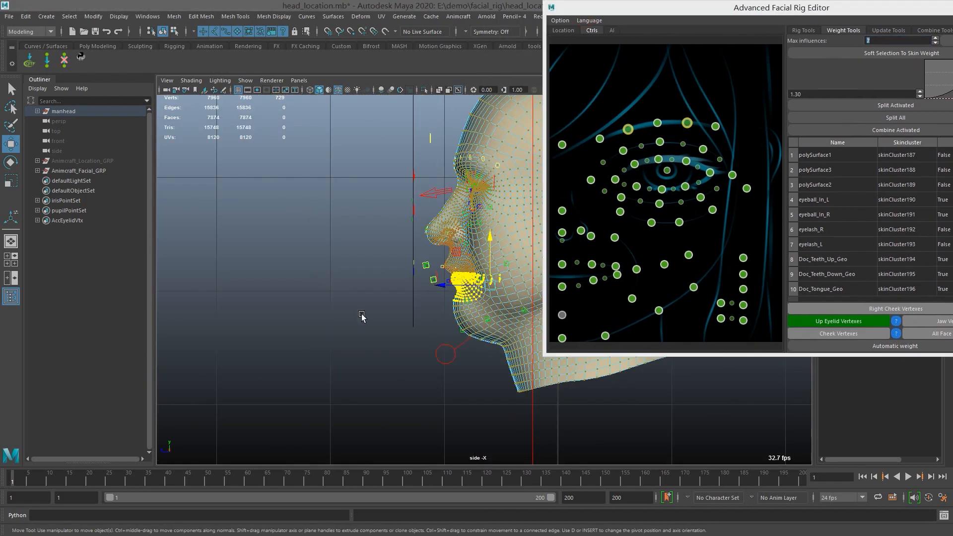
pyautogui.scroll(8, 362, 316)
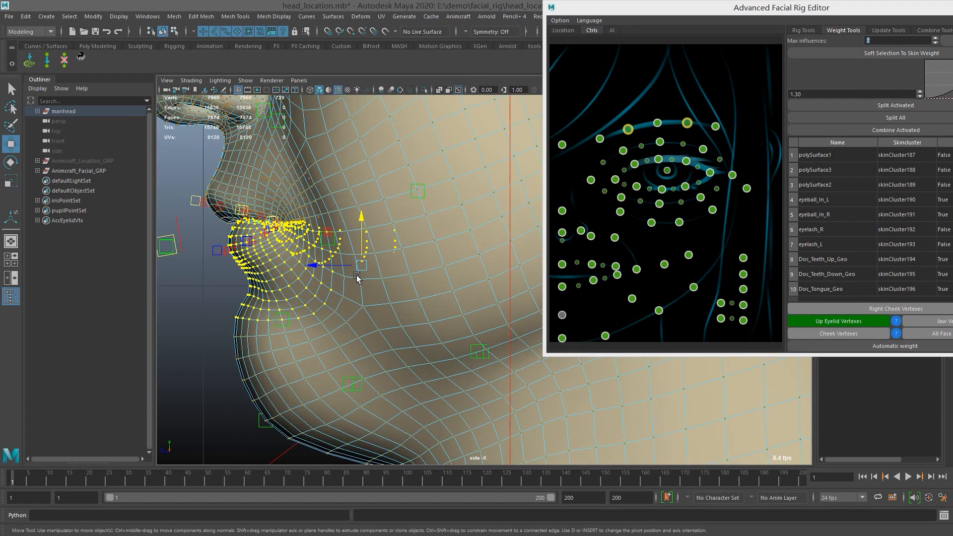
pyautogui.press('4')
pyautogui.press('5')
pyautogui.keyDown('alt'); pyautogui.moveTo(285, 338); pyautogui.dragTo(279, 321, button='middle'); pyautogui.keyUp('alt')
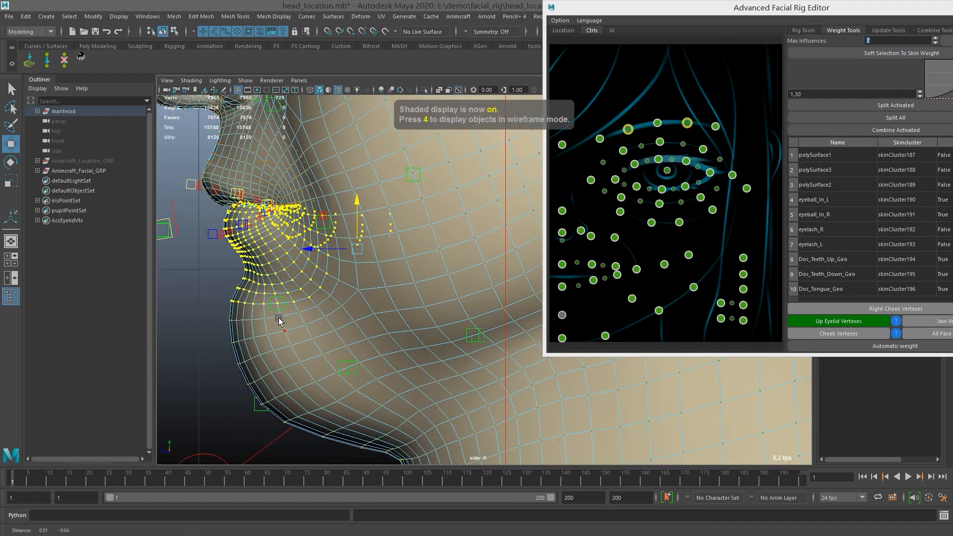
pyautogui.moveTo(208, 275)
pyautogui.mouseDown()
pyautogui.moveTo(342, 441)
pyautogui.moveTo(421, 453)
pyautogui.moveTo(339, 229)
pyautogui.moveTo(306, 205)
pyautogui.mouseUp()
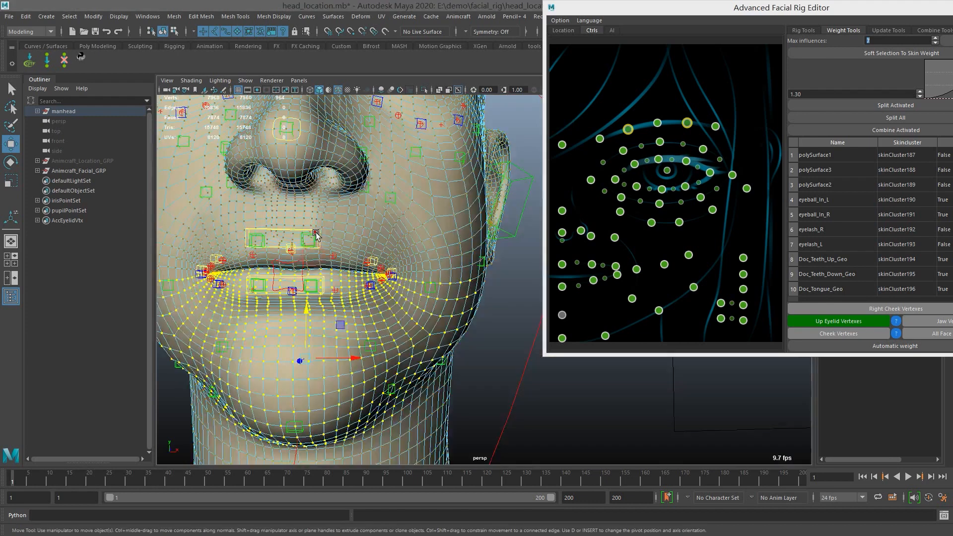
# - Inspect the selection near the mouth corner and grow the jaw vertex selection by one more ring
pyautogui.press('5')
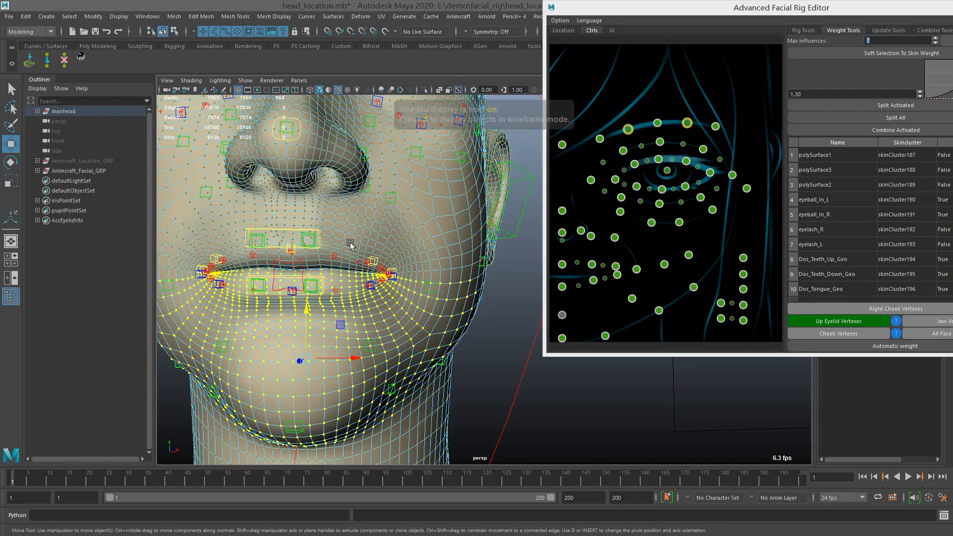
pyautogui.scroll(10, 350, 242)
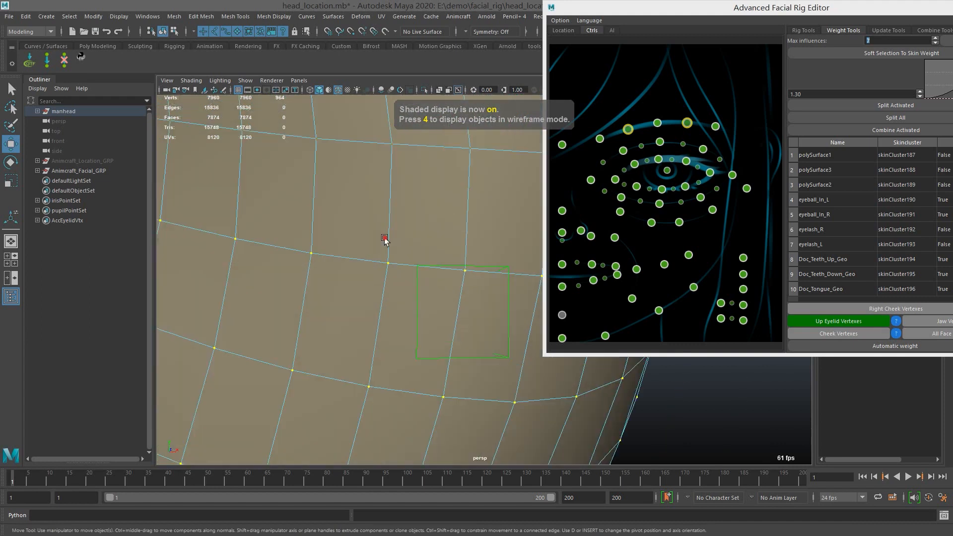
pyautogui.scroll(-8, 384, 237)
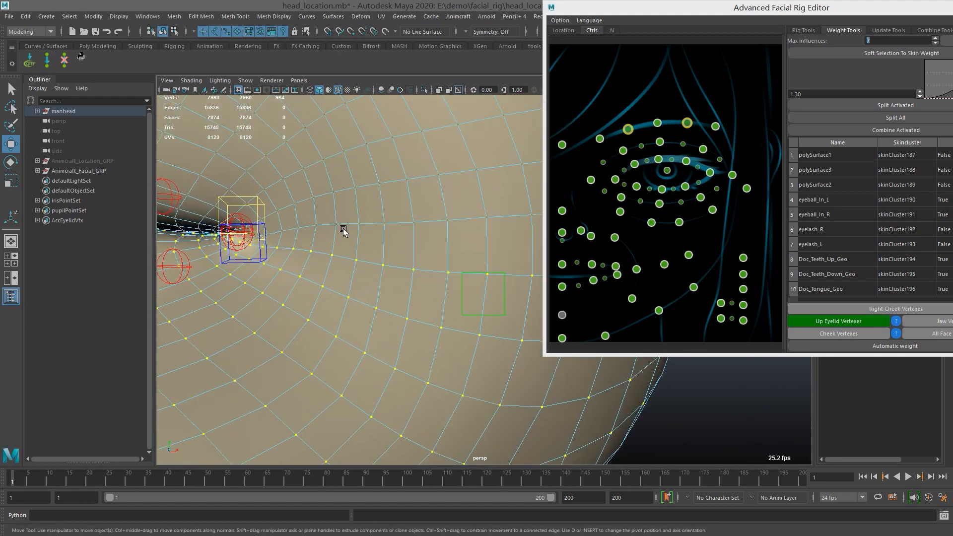
pyautogui.hotkey('shift', '.')
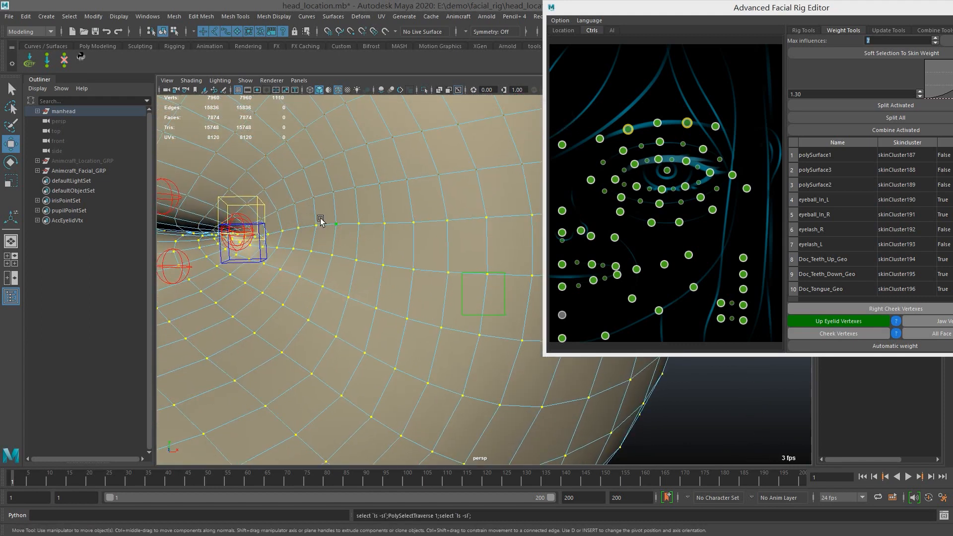
# - In the side view, add the vertices along the jawline up to below the ear to the jaw selection, and return to perspective
pyautogui.press('space')
pyautogui.moveTo(438, 221); pyautogui.dragTo(476, 219)
pyautogui.keyDown('alt'); pyautogui.moveTo(420, 234); pyautogui.dragTo(353, 221, button='middle'); pyautogui.keyUp('alt')
pyautogui.scroll(-5, 353, 223)
pyautogui.scroll(4, 347, 228)
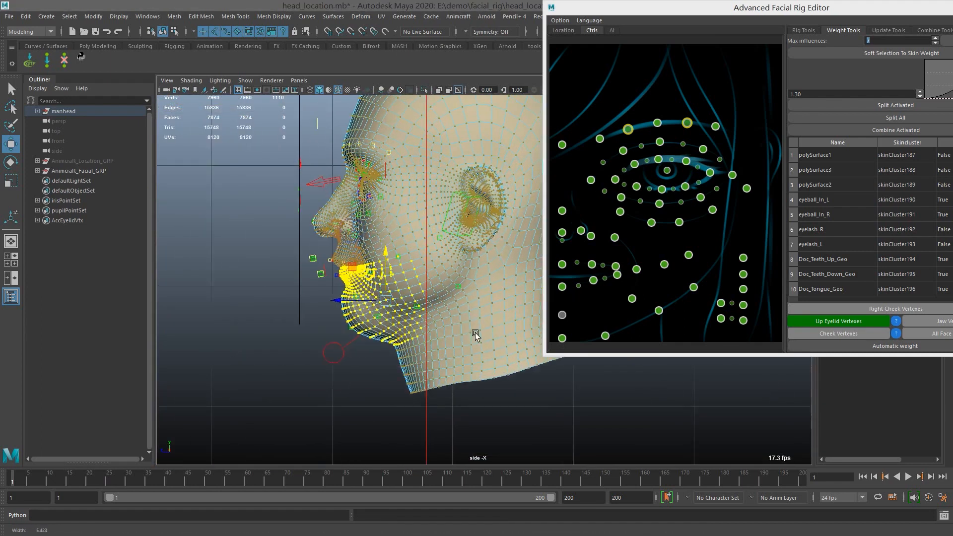
pyautogui.press('q')
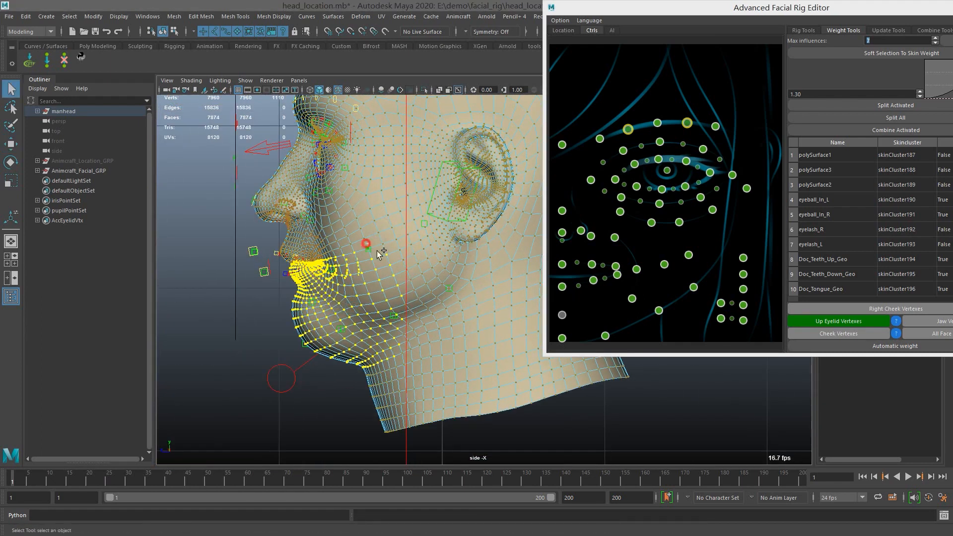
pyautogui.keyDown('shift'); pyautogui.moveTo(418, 334); pyautogui.dragTo(423, 226); pyautogui.keyUp('shift')
pyautogui.keyDown('shift'); pyautogui.moveTo(449, 273); pyautogui.dragTo(455, 282); pyautogui.keyUp('shift')
pyautogui.keyDown('shift'); pyautogui.moveTo(443, 246); pyautogui.dragTo(467, 274); pyautogui.keyUp('shift')
pyautogui.keyDown('shift'); pyautogui.click(457, 278); pyautogui.keyUp('shift')
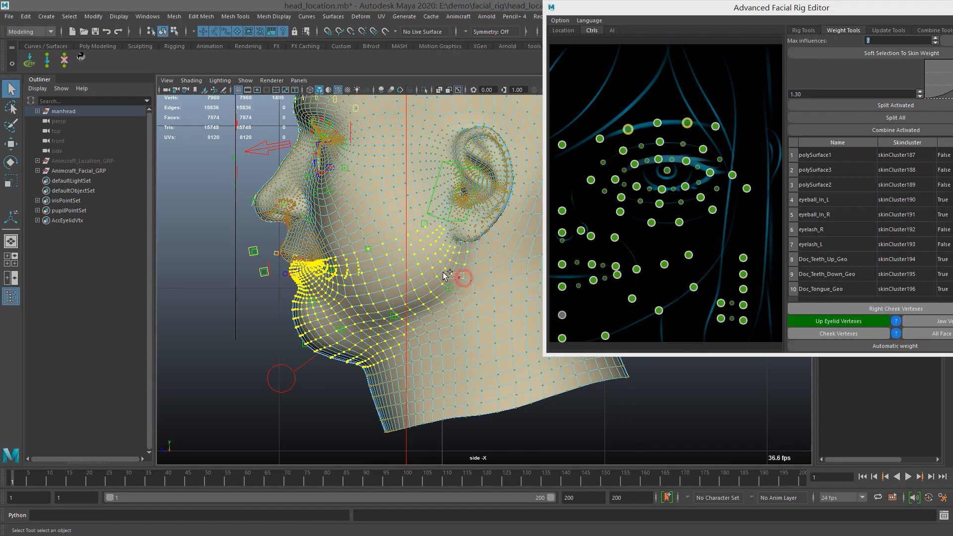
pyautogui.keyDown('shift'); pyautogui.click(446, 290); pyautogui.keyUp('shift')
pyautogui.keyDown('alt'); pyautogui.moveTo(447, 260); pyautogui.dragTo(408, 255, button='middle'); pyautogui.keyUp('alt')
pyautogui.press('space')
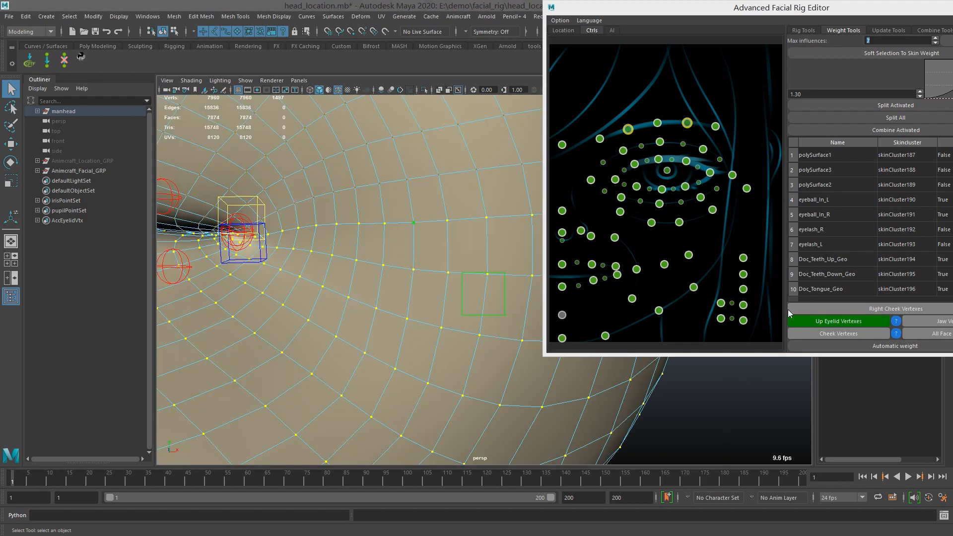
# - Store the selected vertices as the Jaw Vertexes region and move the facial rig editor to reveal its full width
pyautogui.click(924, 323)
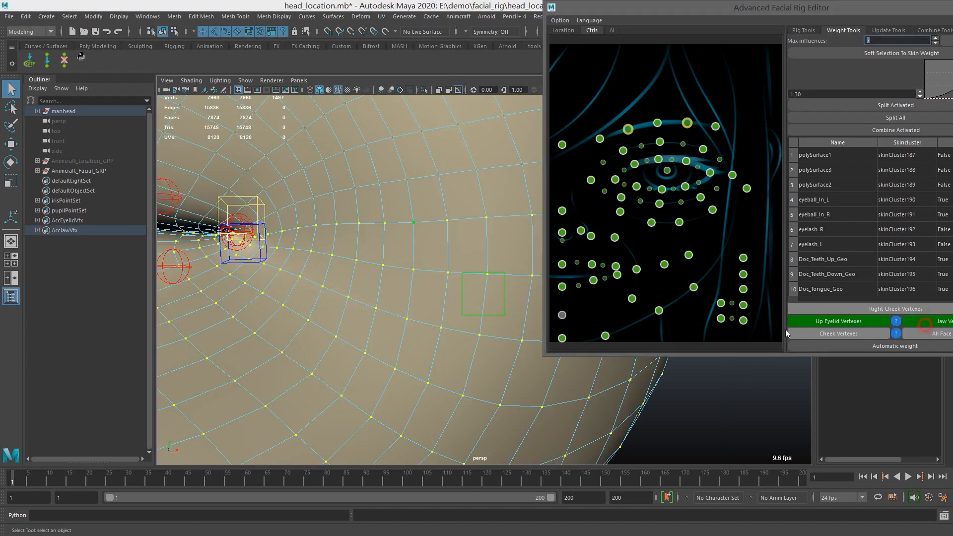
pyautogui.press('f')
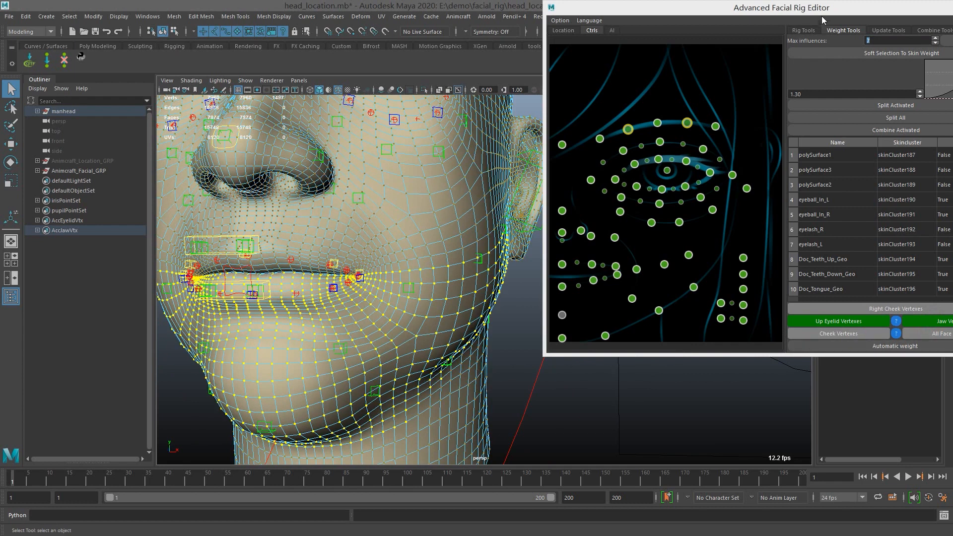
pyautogui.moveTo(759, 8); pyautogui.dragTo(695, 10)
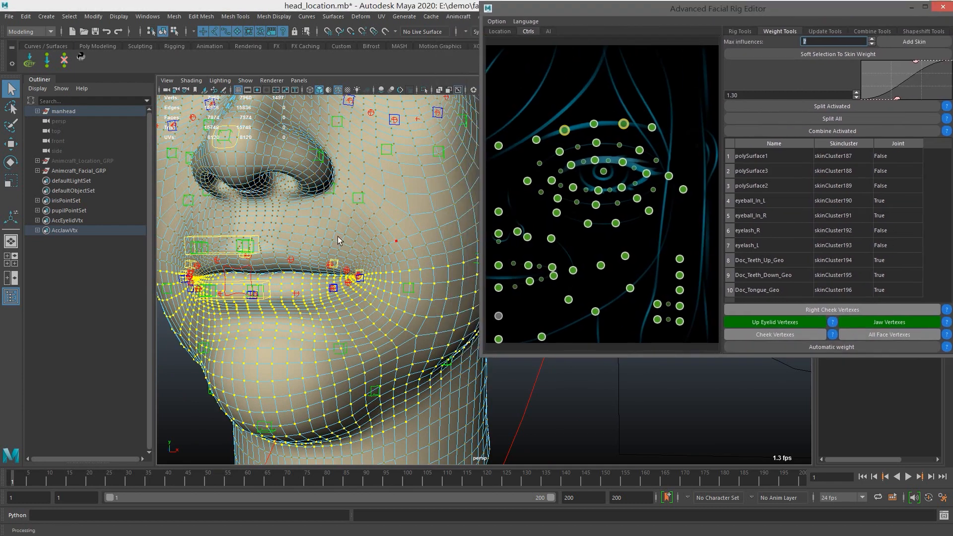
# - Pick a vertex on the character's left cheek beside the mouth and grow the selection over the cheek
pyautogui.click(403, 268)
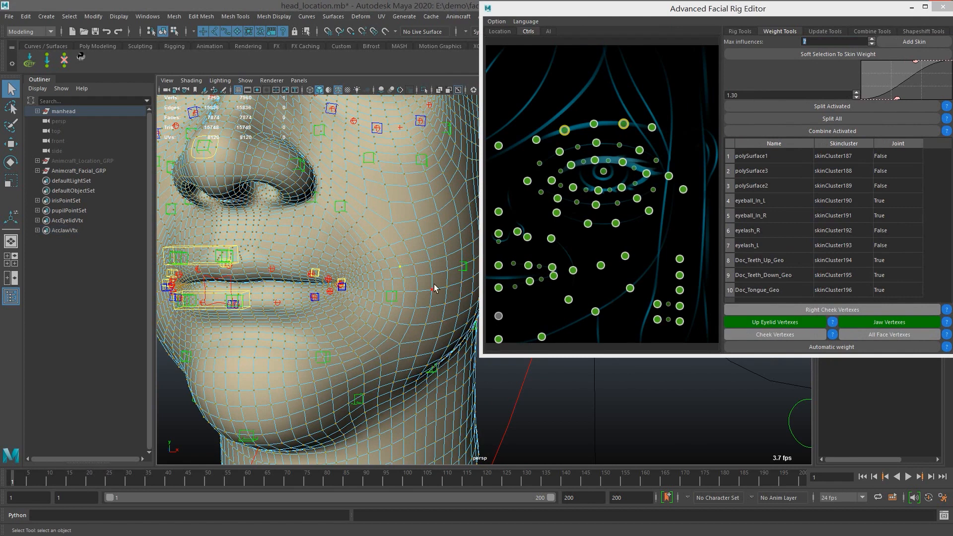
pyautogui.hotkey('shift', '.')
pyautogui.hotkey('shift', '.')
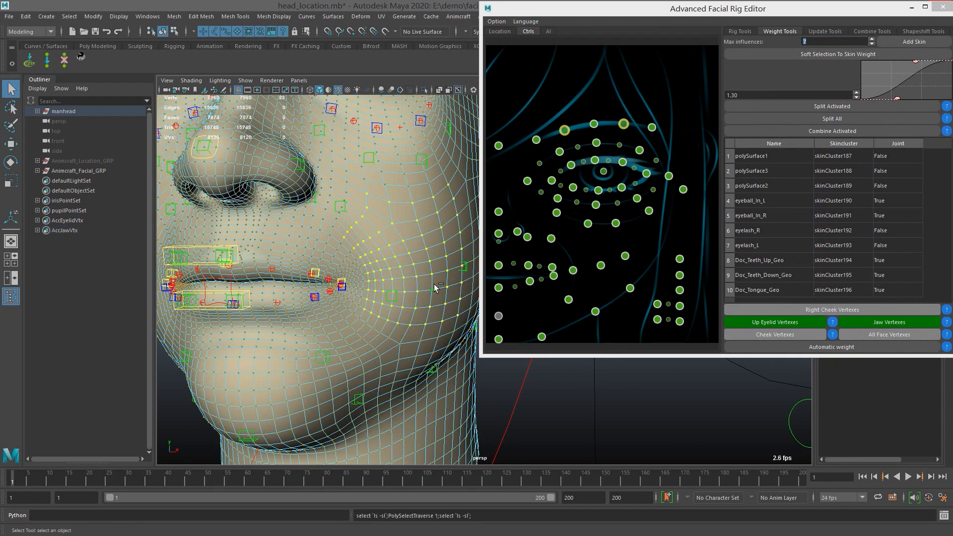
pyautogui.hotkey('shift', '.')
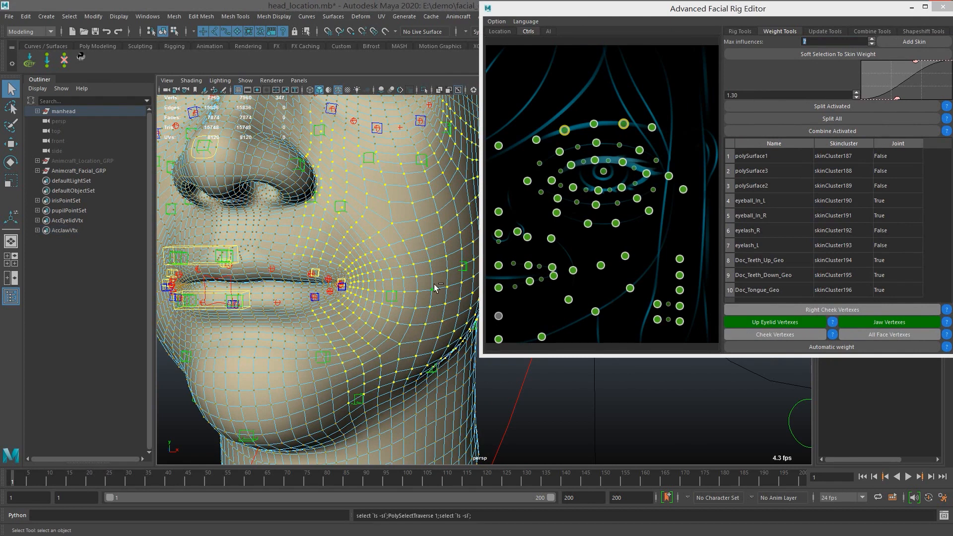
# - With the Paint Selection tool and a resized brush, add the vertices between the nose and upper lip to the cheek selection
pyautogui.keyDown('alt'); pyautogui.moveTo(310, 171); pyautogui.dragTo(331, 220, button='middle'); pyautogui.keyUp('alt')
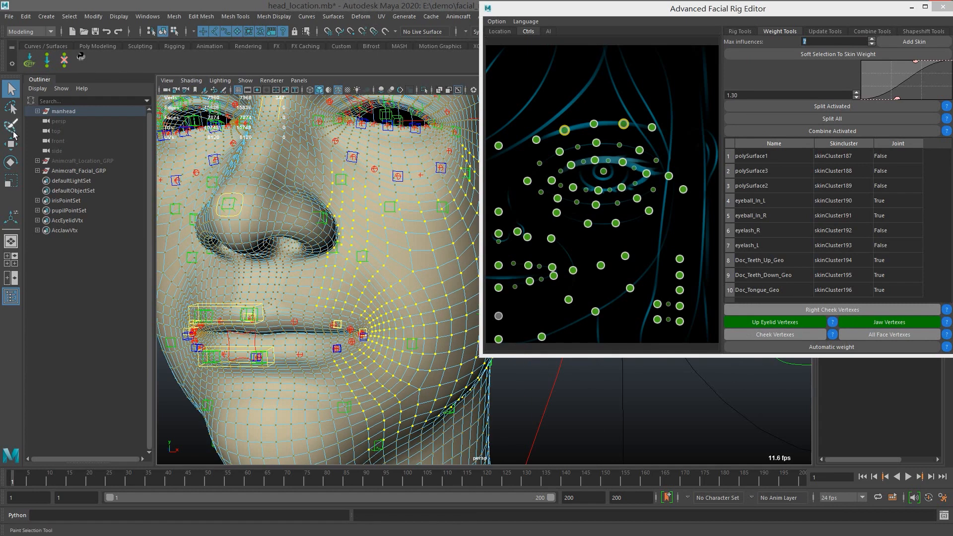
pyautogui.click(11, 127)
pyautogui.keyDown('alt'); pyautogui.moveTo(263, 282); pyautogui.dragTo(300, 246, button='middle'); pyautogui.keyUp('alt')
pyautogui.keyDown('alt'); pyautogui.moveTo(263, 201); pyautogui.dragTo(291, 232, button='right'); pyautogui.keyUp('alt')
pyautogui.press('b')
pyautogui.moveTo(297, 235); pyautogui.dragTo(169, 266)
pyautogui.press('b')
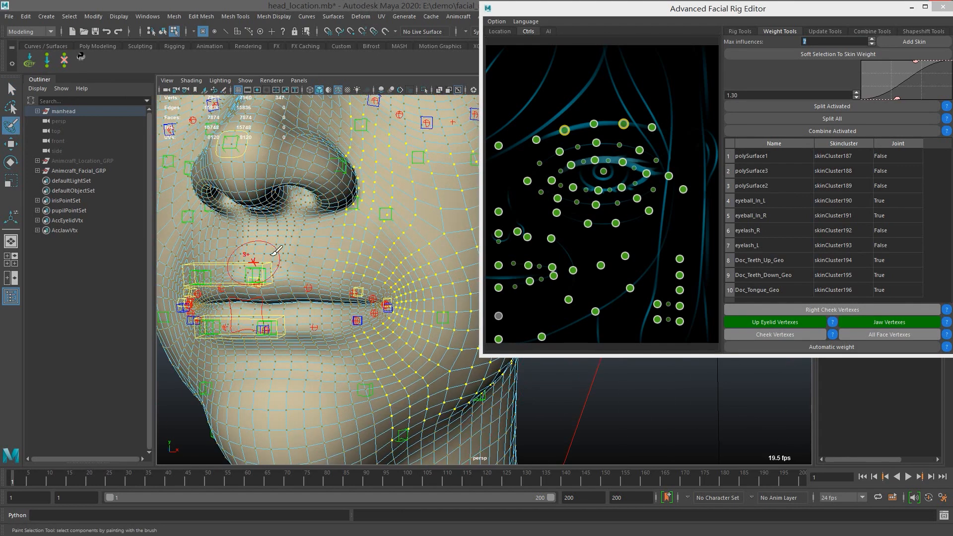
pyautogui.keyDown('alt'); pyautogui.moveTo(283, 250); pyautogui.dragTo(367, 275, button='middle'); pyautogui.keyUp('alt')
pyautogui.keyDown('alt'); pyautogui.moveTo(346, 257); pyautogui.dragTo(397, 325, button='right'); pyautogui.keyUp('alt')
pyautogui.keyDown('alt'); pyautogui.moveTo(343, 267); pyautogui.dragTo(382, 318, button='right'); pyautogui.keyUp('alt')
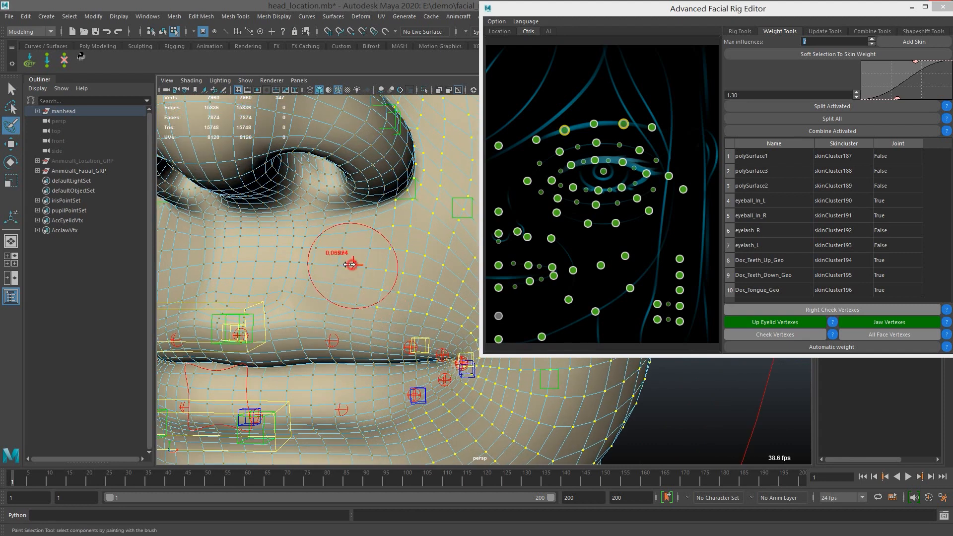
pyautogui.moveTo(249, 277); pyautogui.dragTo(251, 294)
pyautogui.moveTo(355, 223); pyautogui.dragTo(401, 213)
pyautogui.click(325, 300)
pyautogui.moveTo(325, 299); pyautogui.dragTo(385, 309)
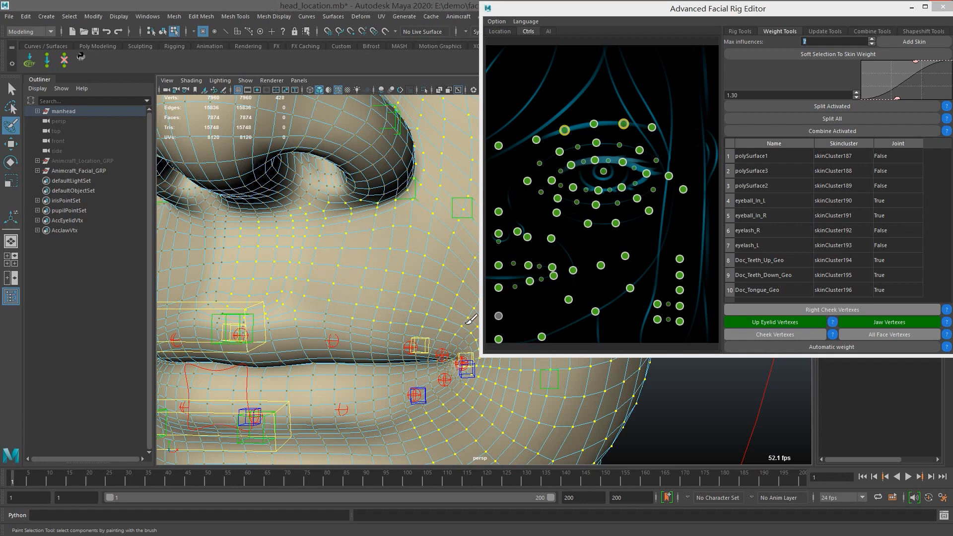
pyautogui.moveTo(318, 298); pyautogui.dragTo(374, 284)
# - Paint the remaining vertices around the character's left mouth corner into the cheek selection
pyautogui.keyDown('alt'); pyautogui.moveTo(375, 283); pyautogui.dragTo(336, 221, button='middle'); pyautogui.keyUp('alt')
pyautogui.moveTo(415, 264); pyautogui.dragTo(377, 256)
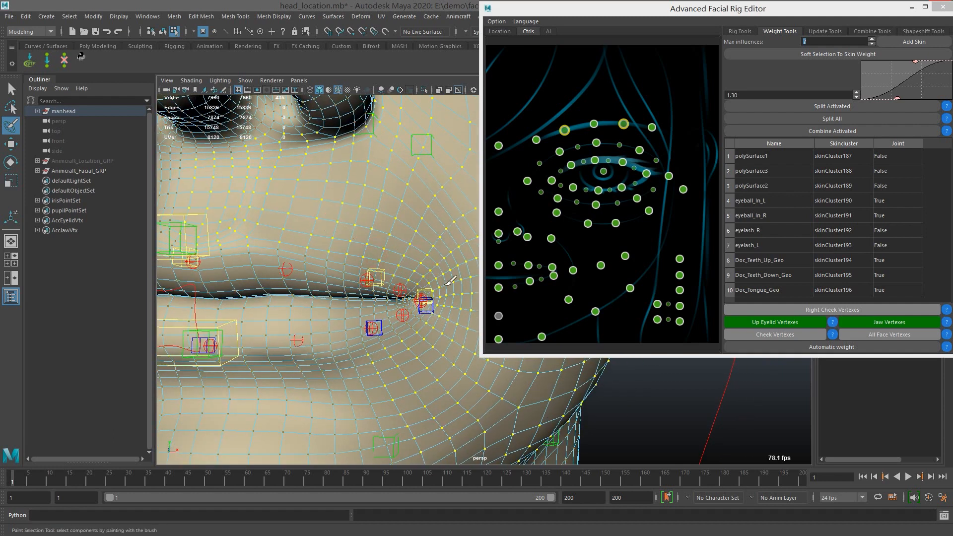
pyautogui.moveTo(451, 281)
pyautogui.mouseDown()
pyautogui.moveTo(432, 283)
pyautogui.moveTo(392, 346)
pyautogui.mouseUp()
pyautogui.keyDown('alt'); pyautogui.moveTo(382, 278); pyautogui.dragTo(374, 279, button='right'); pyautogui.keyUp('alt')
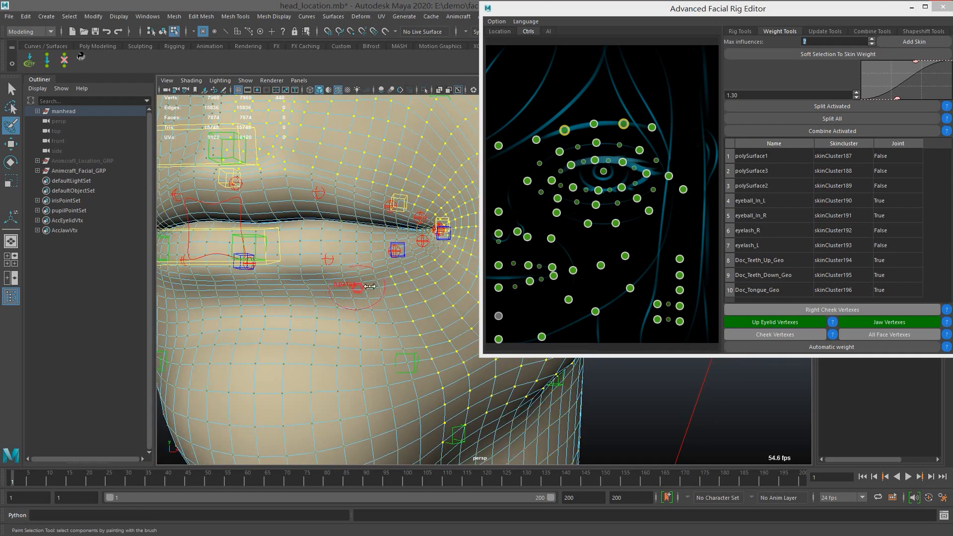
# - Paint the vertices below the lower lip and over the character's left half of the chin into the cheek selection
pyautogui.moveTo(259, 309)
pyautogui.mouseDown()
pyautogui.moveTo(305, 303)
pyautogui.moveTo(295, 298)
pyautogui.mouseUp()
pyautogui.moveTo(383, 301); pyautogui.dragTo(323, 297)
pyautogui.moveTo(395, 288); pyautogui.dragTo(361, 291)
pyautogui.keyDown('alt'); pyautogui.moveTo(372, 300); pyautogui.dragTo(368, 241, button='middle'); pyautogui.keyUp('alt')
pyautogui.moveTo(312, 287)
pyautogui.mouseDown()
pyautogui.moveTo(309, 316)
pyautogui.moveTo(283, 353)
pyautogui.mouseUp()
pyautogui.moveTo(379, 330); pyautogui.dragTo(420, 293)
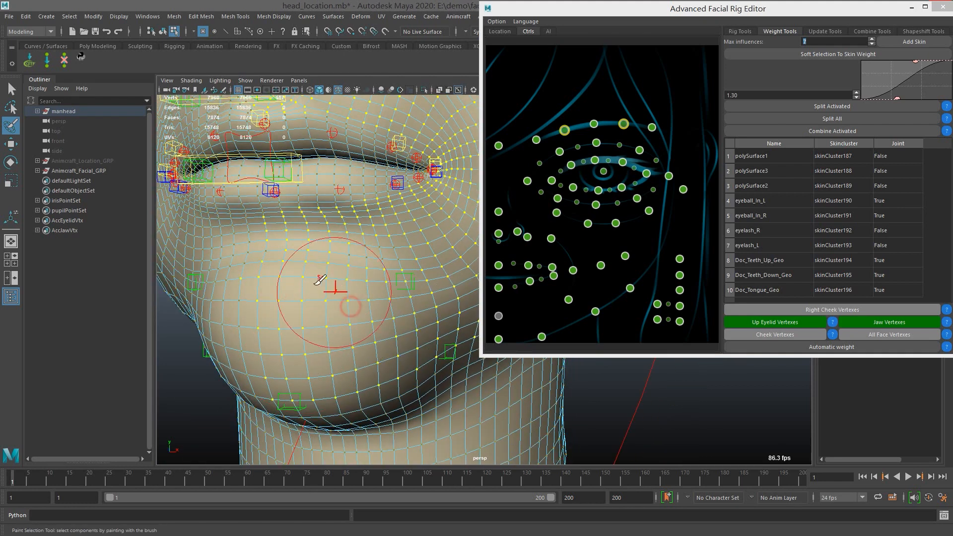
pyautogui.moveTo(335, 293); pyautogui.dragTo(383, 273)
# - Paint the cheek vertices from below the eye back to the ear and down to the jawline into the selection
pyautogui.keyDown('alt'); pyautogui.moveTo(383, 272); pyautogui.dragTo(320, 284, button='middle'); pyautogui.keyUp('alt')
pyautogui.scroll(-3, 320, 283)
pyautogui.keyDown('alt'); pyautogui.moveTo(440, 221); pyautogui.dragTo(337, 201); pyautogui.keyUp('alt')
pyautogui.keyDown('alt'); pyautogui.moveTo(416, 199); pyautogui.dragTo(273, 233, button='middle'); pyautogui.keyUp('alt')
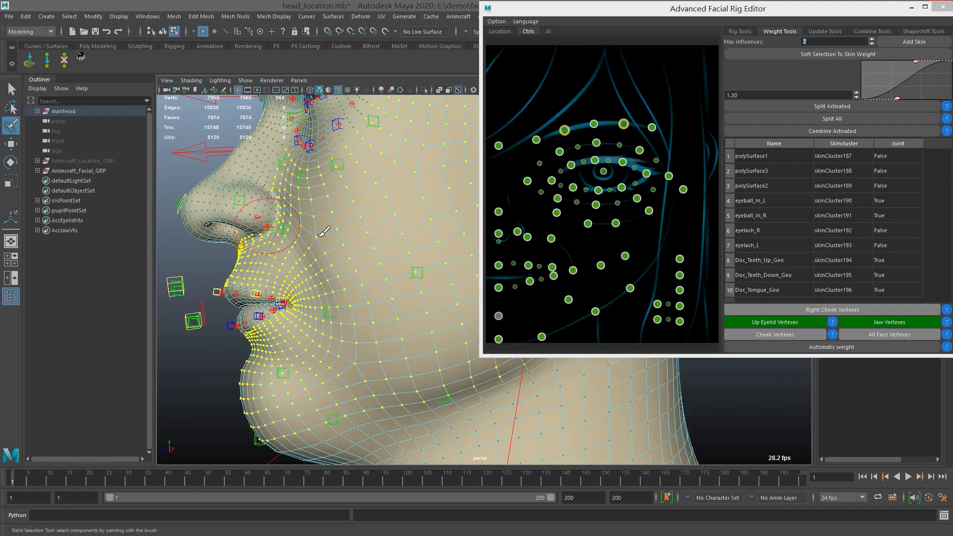
pyautogui.keyDown('alt'); pyautogui.moveTo(405, 242); pyautogui.dragTo(464, 233); pyautogui.keyUp('alt')
pyautogui.keyDown('alt'); pyautogui.moveTo(387, 232); pyautogui.dragTo(350, 321, button='middle'); pyautogui.keyUp('alt')
pyautogui.press('b')
pyautogui.moveTo(273, 278)
pyautogui.mouseDown()
pyautogui.moveTo(281, 276)
pyautogui.moveTo(243, 274)
pyautogui.moveTo(250, 266)
pyautogui.moveTo(362, 262)
pyautogui.mouseUp()
pyautogui.moveTo(243, 258); pyautogui.dragTo(394, 256)
pyautogui.keyDown('alt'); pyautogui.moveTo(401, 273); pyautogui.dragTo(312, 237, button='middle'); pyautogui.keyUp('alt')
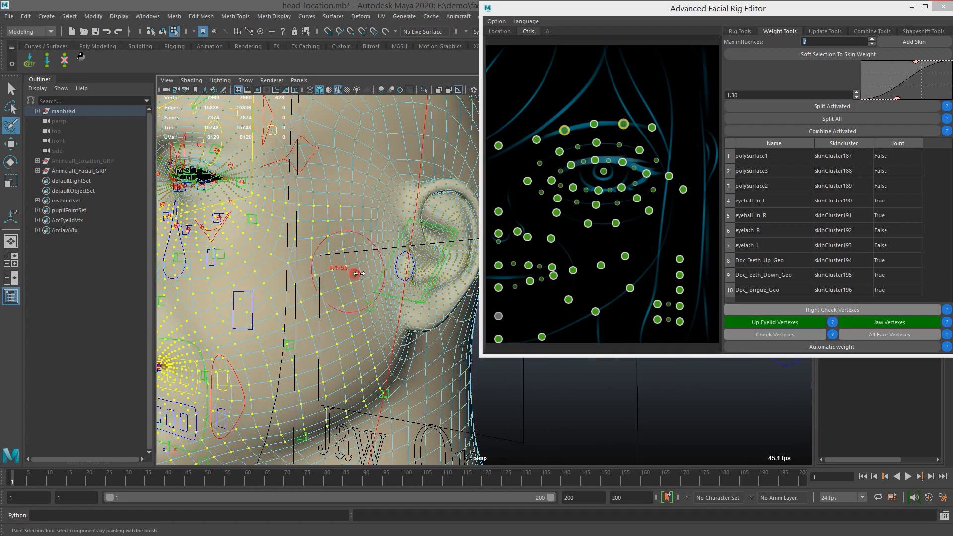
pyautogui.moveTo(346, 273)
pyautogui.mouseDown()
pyautogui.moveTo(359, 234)
pyautogui.moveTo(381, 340)
pyautogui.moveTo(396, 363)
pyautogui.mouseUp()
# - Store the painted selection as the Cheek Vertexes region, return to object mode and clear the selection
pyautogui.click(795, 333)
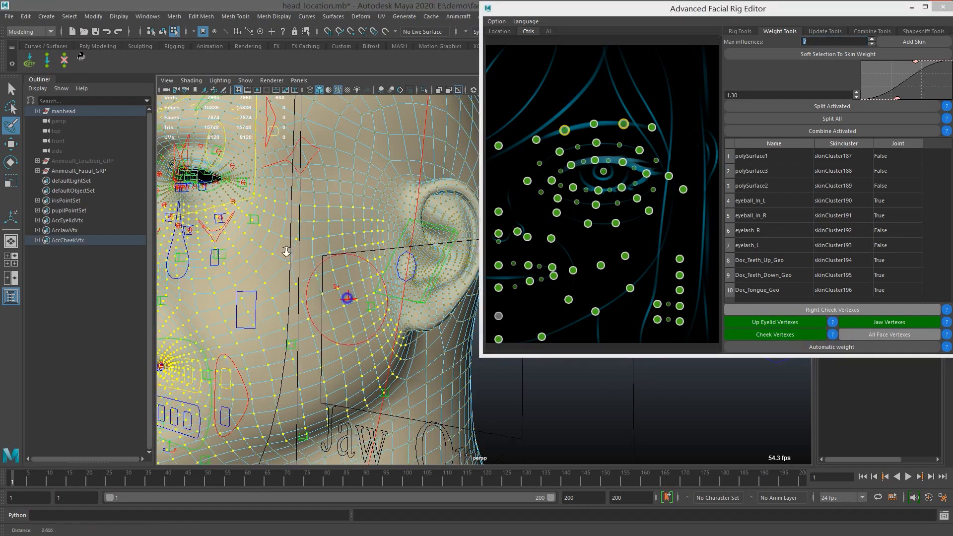
pyautogui.scroll(-3, 340, 233)
pyautogui.keyDown('alt'); pyautogui.moveTo(390, 263); pyautogui.dragTo(383, 217, button='middle'); pyautogui.keyUp('alt')
pyautogui.scroll(2, 397, 248)
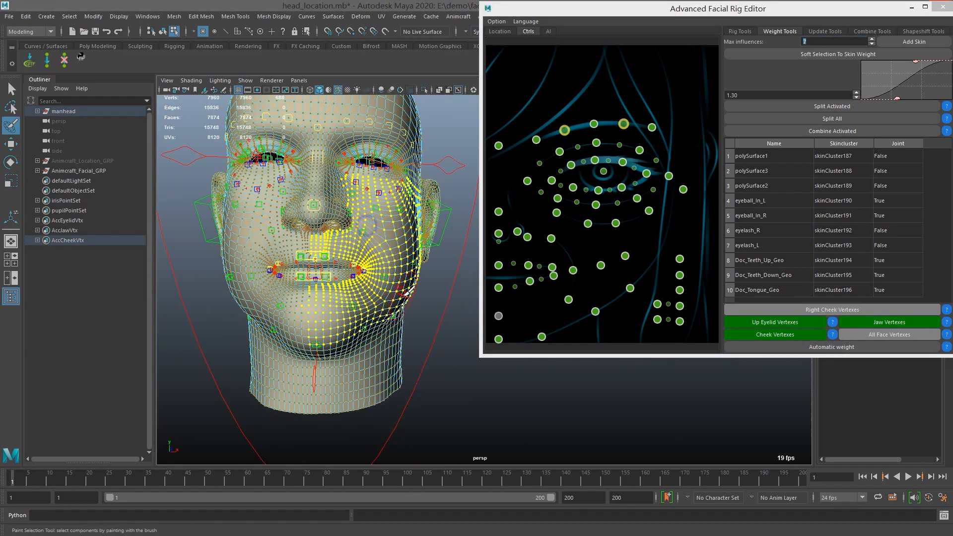
pyautogui.press('q')
pyautogui.moveTo(400, 252); pyautogui.dragTo(438, 238, button='right')
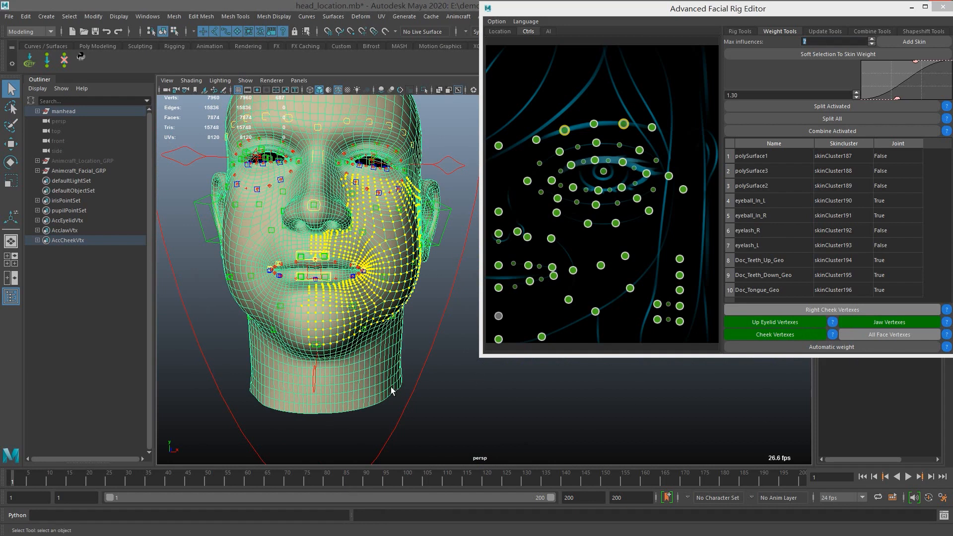
pyautogui.click(439, 378)
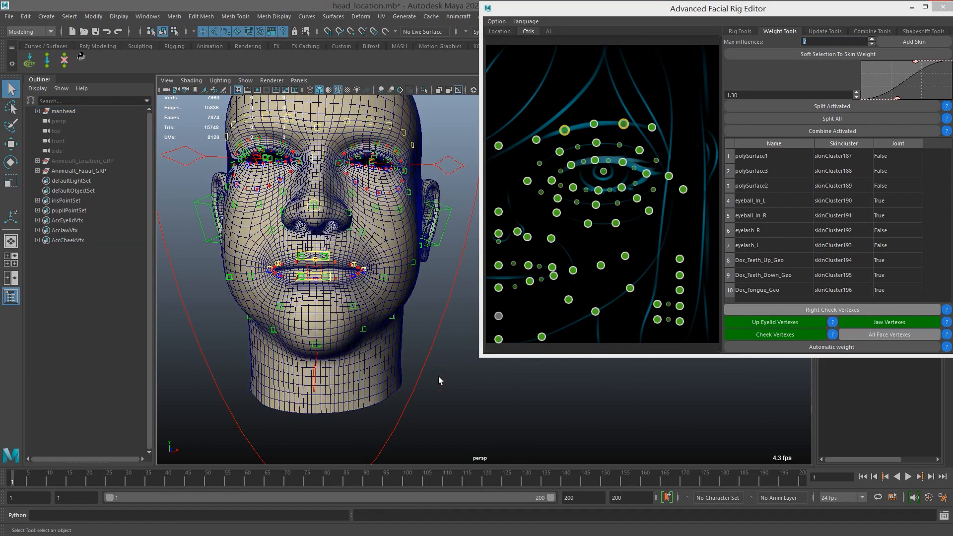
pyautogui.press('f')
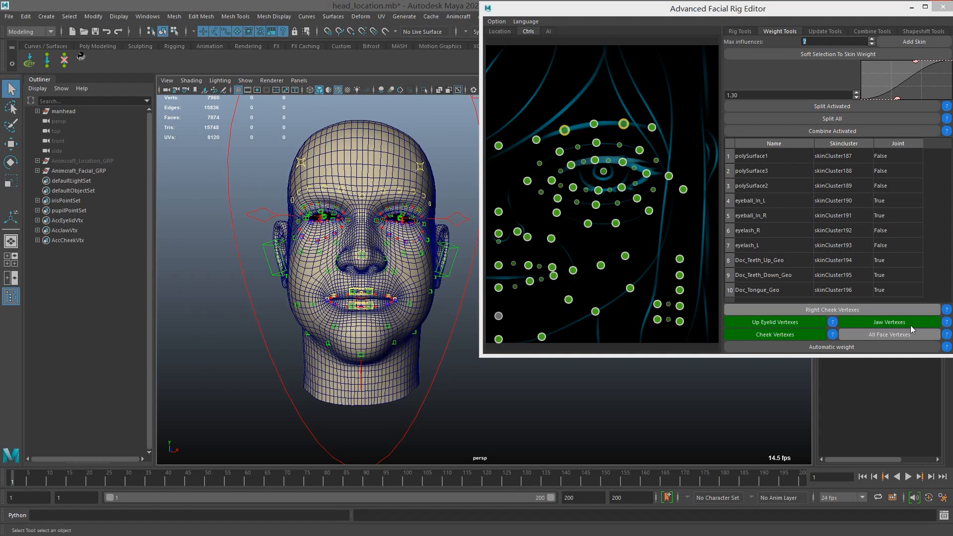
# - Select all vertices of the head mesh, store them as the All Face Vertexes region, and return to object mode with nothing selected
pyautogui.click(345, 148)
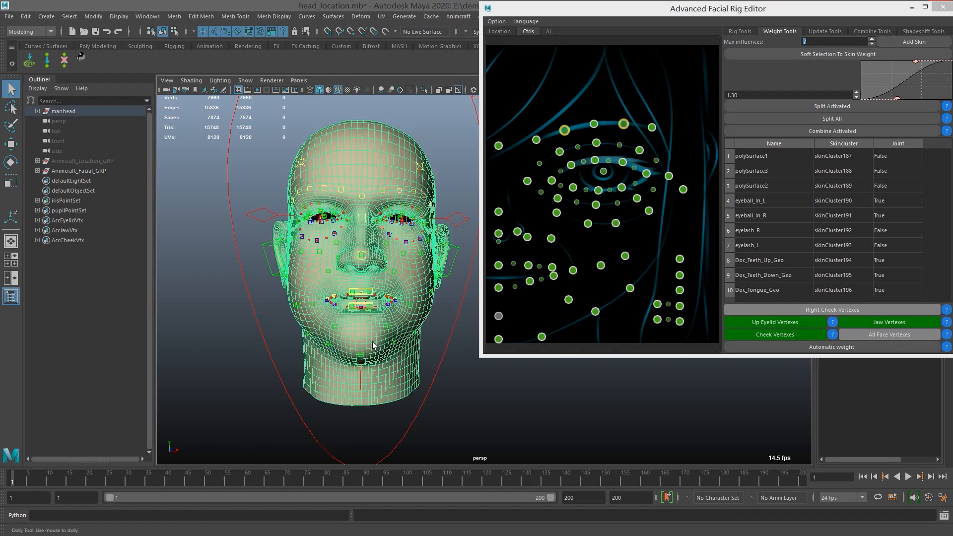
pyautogui.scroll(-5, 371, 345)
pyautogui.keyDown('alt'); pyautogui.moveTo(357, 344); pyautogui.dragTo(326, 292, button='middle'); pyautogui.keyUp('alt')
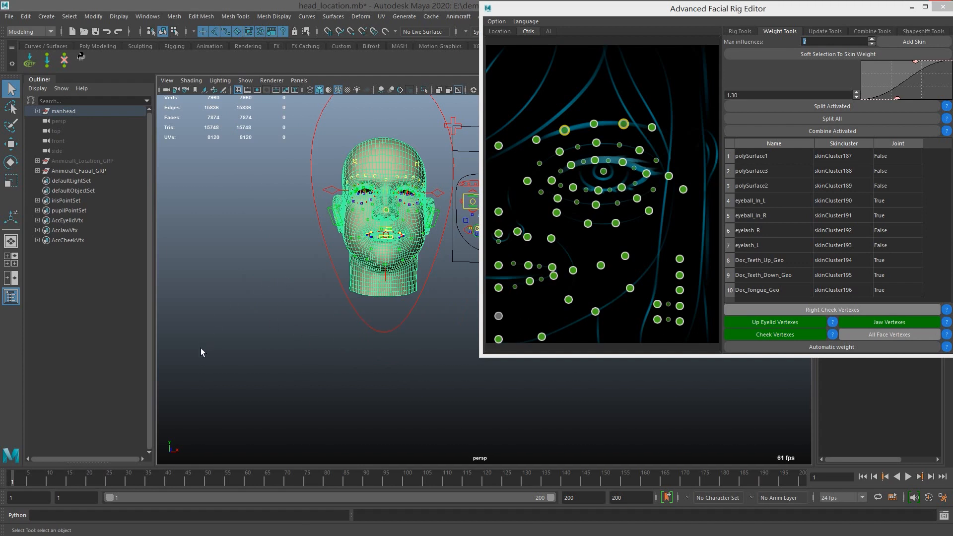
pyautogui.keyDown('alt'); pyautogui.moveTo(333, 248); pyautogui.dragTo(328, 270, button='middle'); pyautogui.keyUp('alt')
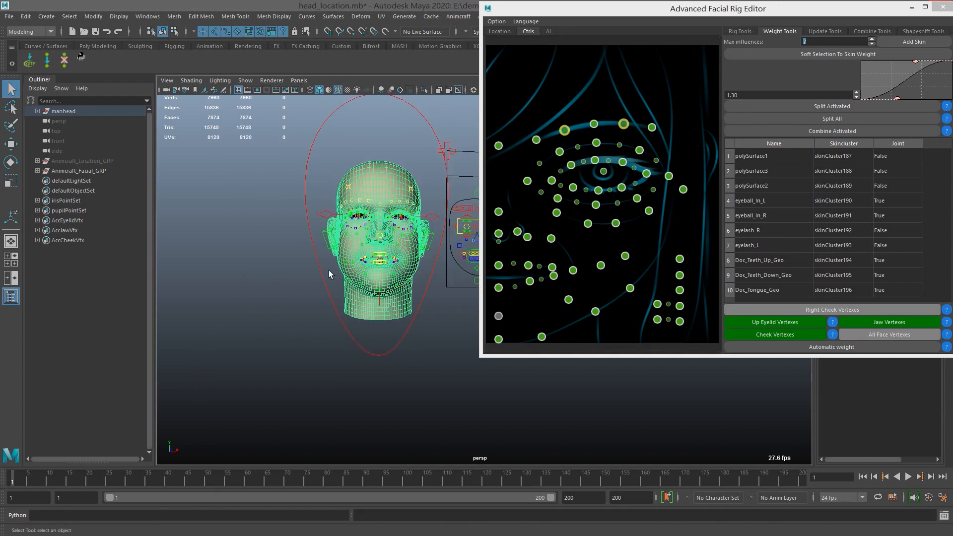
pyautogui.scroll(5, 328, 270)
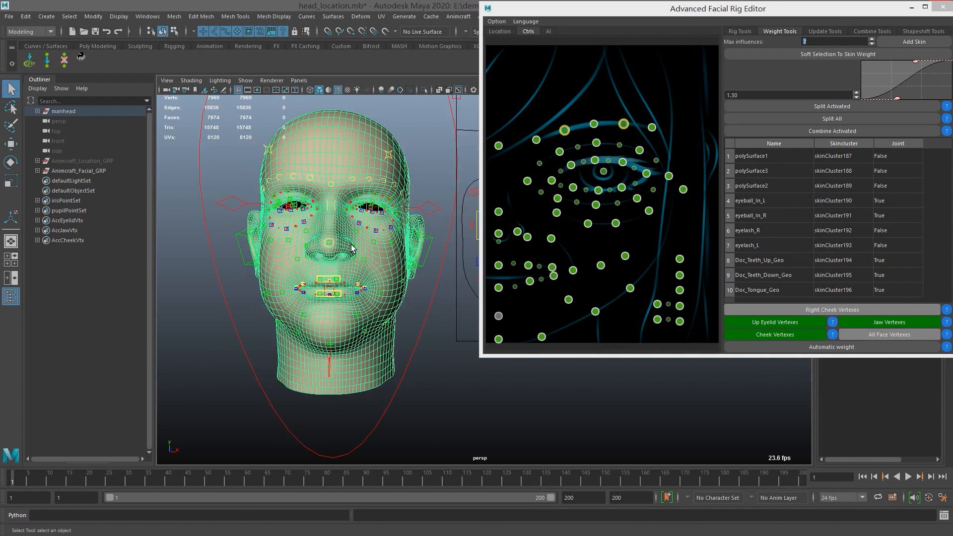
pyautogui.press('F8')
pyautogui.click(875, 334)
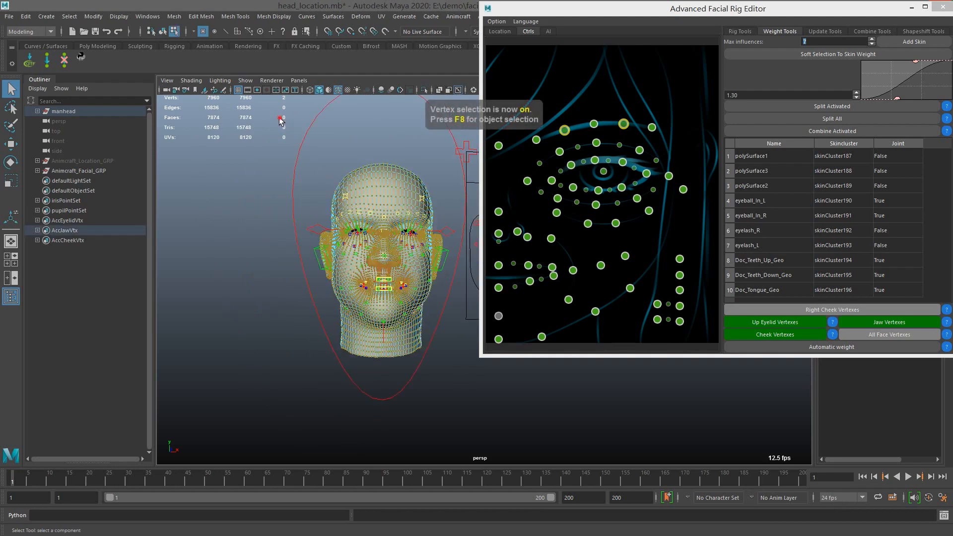
pyautogui.click(905, 337)
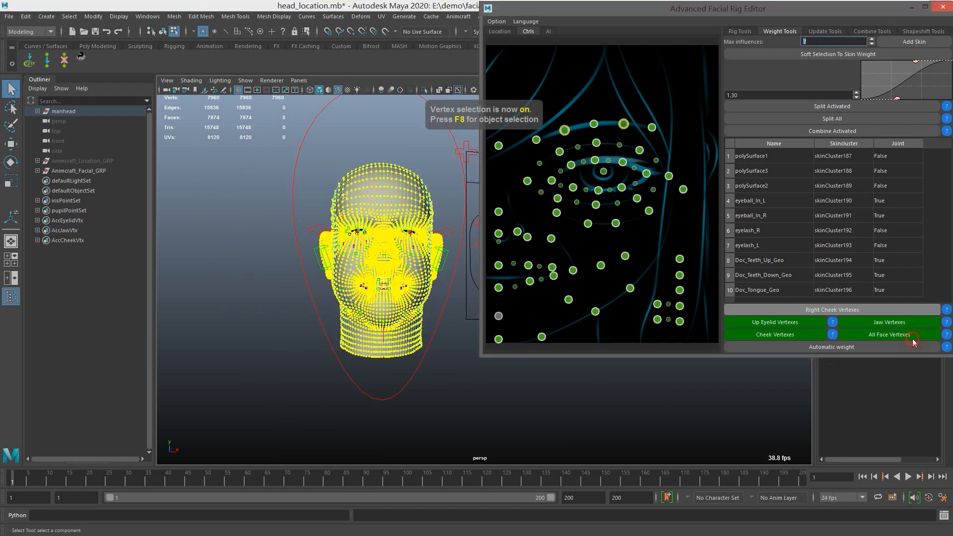
pyautogui.moveTo(399, 182); pyautogui.dragTo(447, 167, button='right')
pyautogui.click(421, 161)
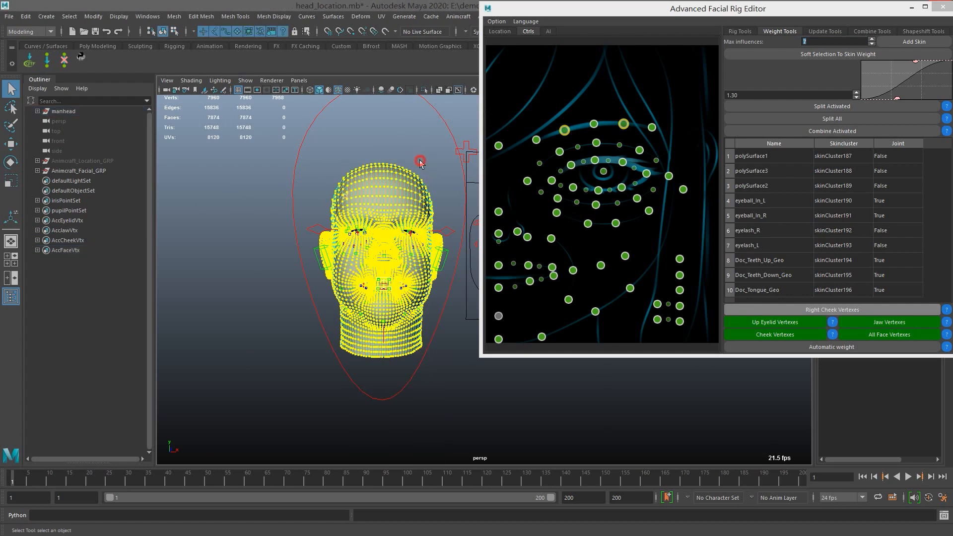
# - Show the last hidden objects again and run Automatic weight, accepting the automatic solving of the skin weights
pyautogui.keyDown('alt'); pyautogui.moveTo(417, 224); pyautogui.dragTo(388, 237); pyautogui.keyUp('alt')
pyautogui.scroll(5, 353, 294)
pyautogui.keyDown('alt'); pyautogui.moveTo(353, 293); pyautogui.dragTo(382, 314); pyautogui.keyUp('alt')
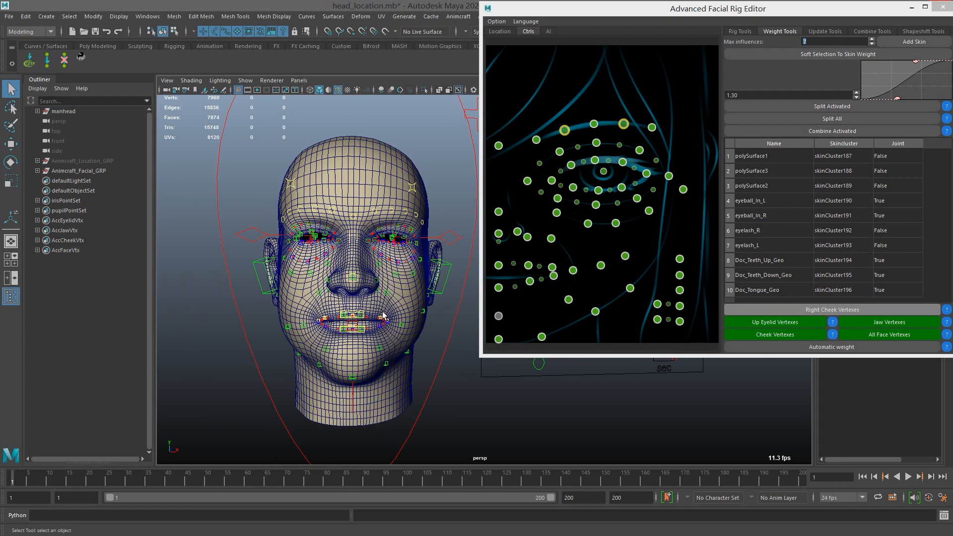
pyautogui.hotkey('ctrl', 'shift', 'h')
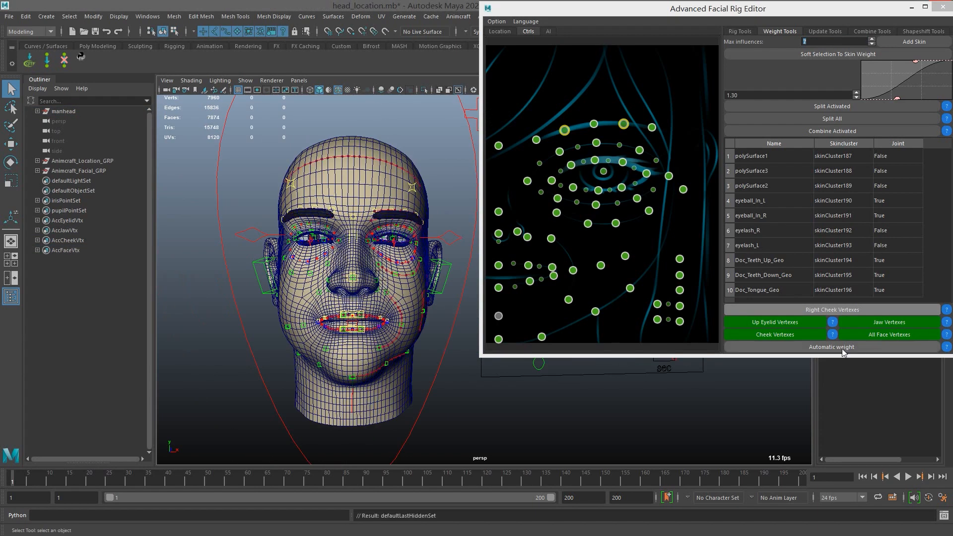
pyautogui.click(849, 347)
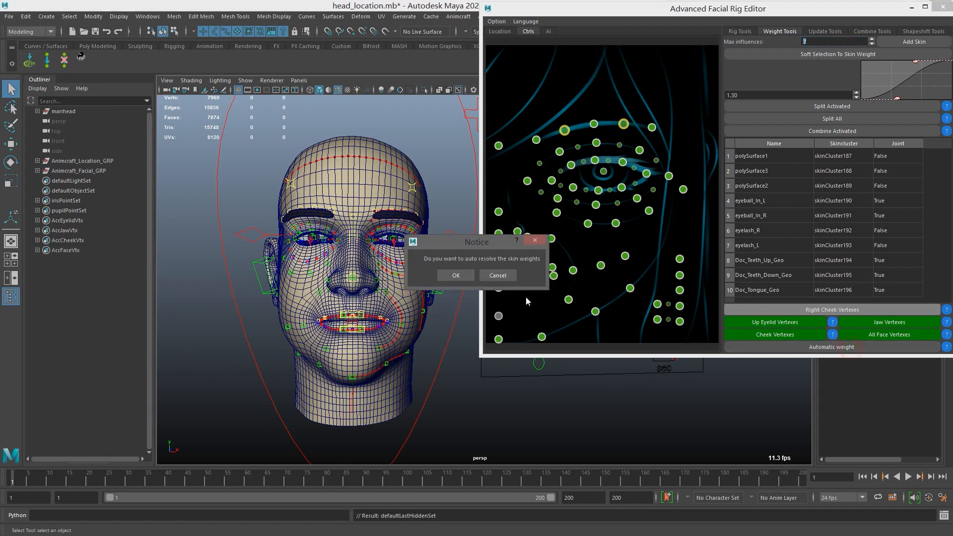
pyautogui.click(454, 275)
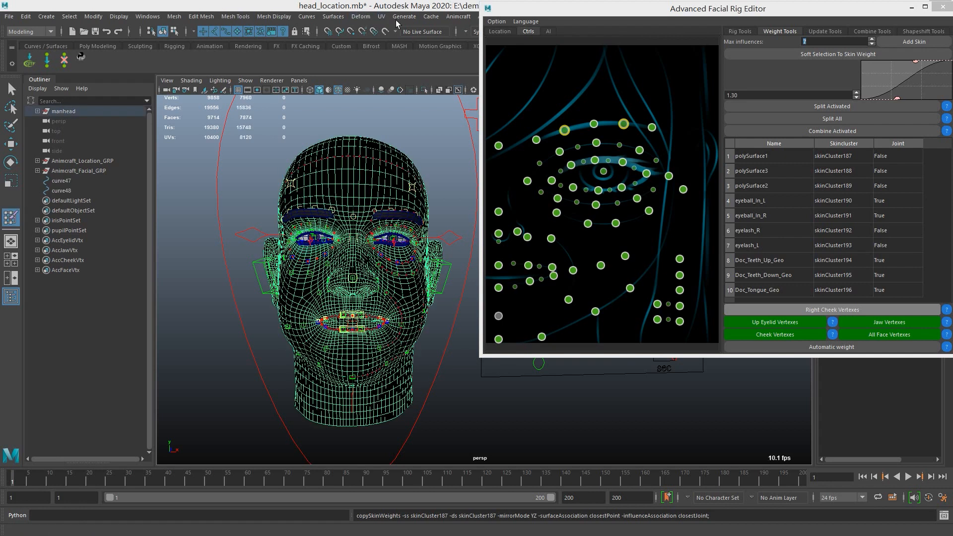
# - Minimise the facial rig editor, leave the skin weight painting tool and select the jaw control on the face control board
pyautogui.click(912, 8)
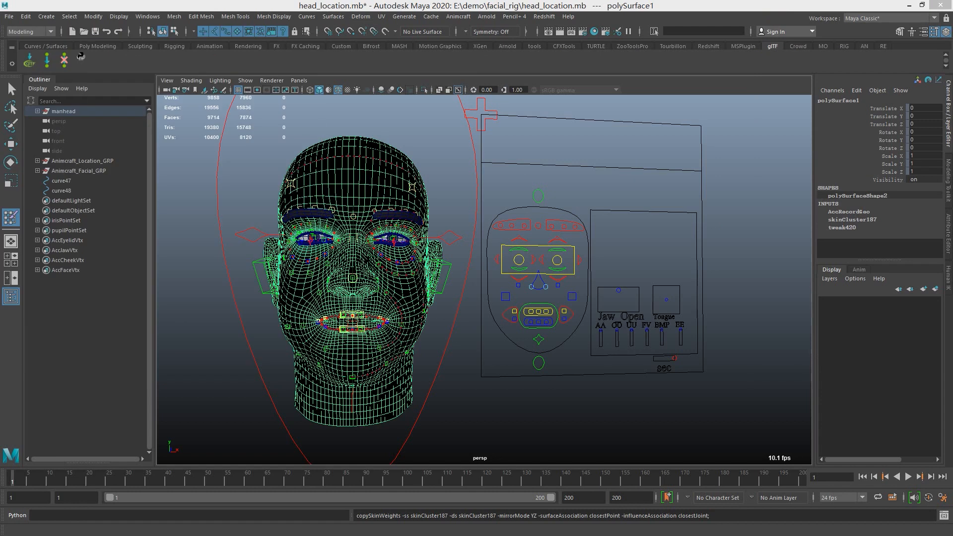
pyautogui.keyDown('alt'); pyautogui.moveTo(408, 288); pyautogui.dragTo(421, 271, button='middle'); pyautogui.keyUp('alt')
pyautogui.keyDown('alt'); pyautogui.moveTo(428, 303); pyautogui.dragTo(483, 331, button='right'); pyautogui.keyUp('alt')
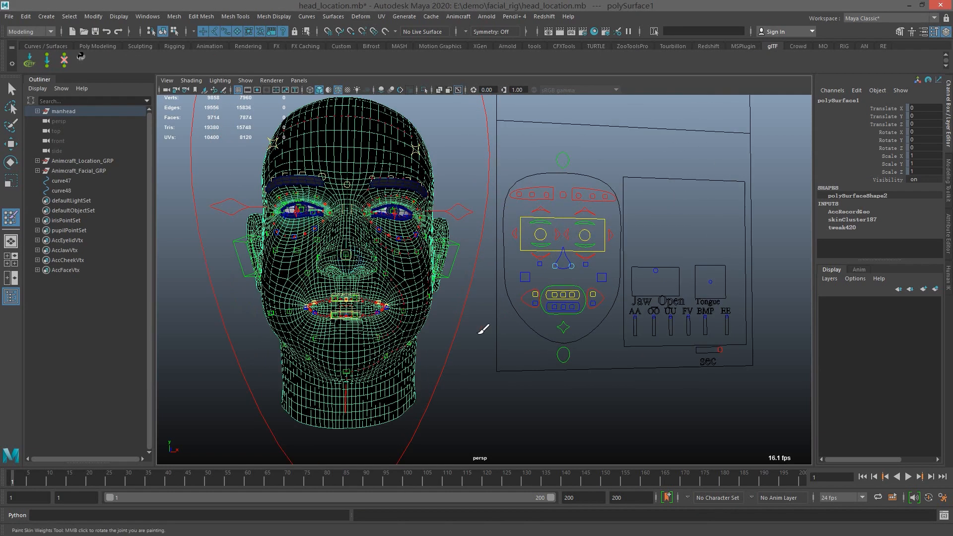
pyautogui.press('q')
pyautogui.click(559, 330)
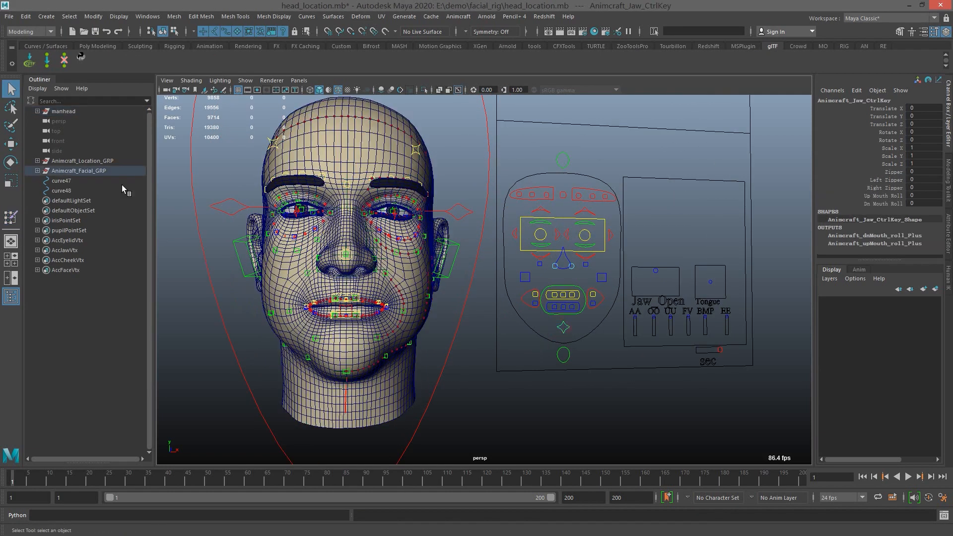
# - Hide the Animcraft_Facial_GRP group
pyautogui.click(83, 171)
pyautogui.hotkey('ctrl', 'h')
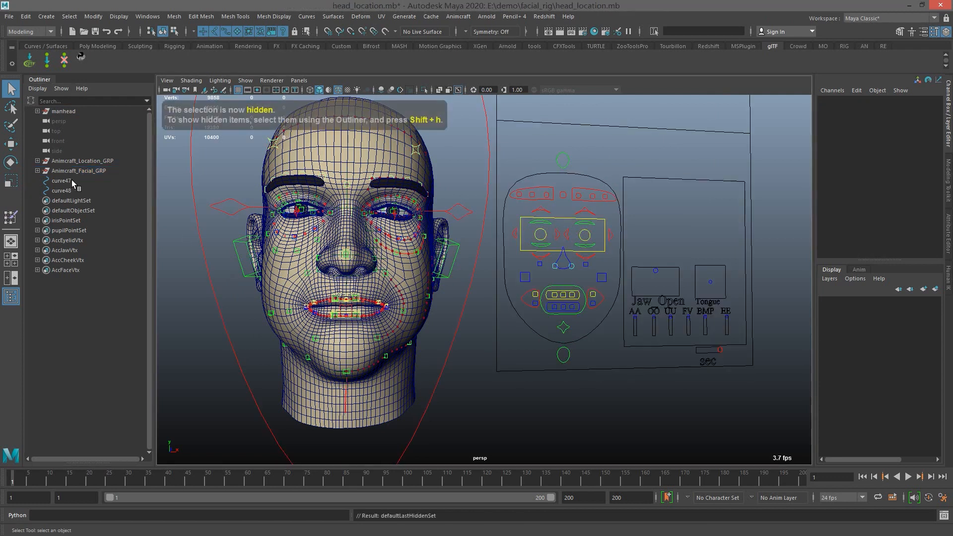
# - Hide curve47 and curve48 together with the Animcraft_Location_GRP group
pyautogui.moveTo(71, 180); pyautogui.dragTo(71, 191)
pyautogui.hotkey('ctrl', 'h')
pyautogui.click(92, 162)
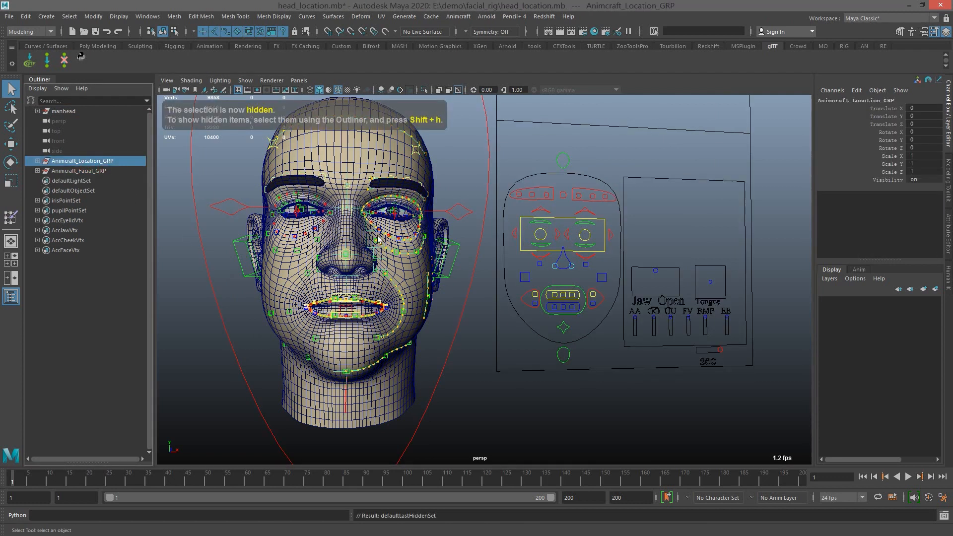
pyautogui.hotkey('ctrl', 'h')
# - Test the jaw control on the face control board by moving it upward, and undo the change
pyautogui.click(563, 327)
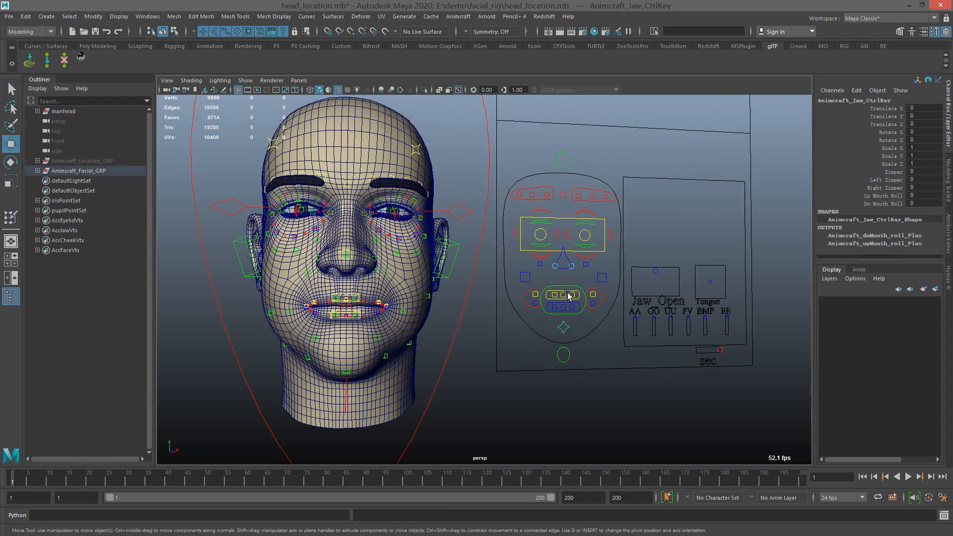
pyautogui.press('w')
pyautogui.moveTo(563, 292); pyautogui.dragTo(563, 268)
pyautogui.hotkey('ctrl', 'z')
# - Try moving the left upper eyelid control on the face control board, and undo the change
pyautogui.press('q')
pyautogui.click(590, 224)
pyautogui.press('w')
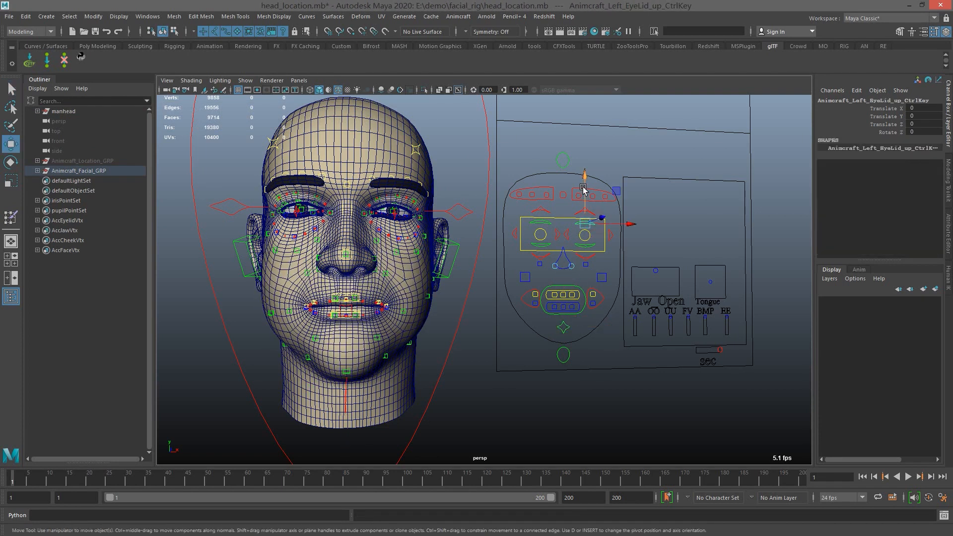
pyautogui.moveTo(583, 186); pyautogui.dragTo(554, 170)
pyautogui.hotkey('ctrl', 'z')
# - Try the red arc control above the left eye, undo it, and select the left brow control
pyautogui.press('q')
pyautogui.click(582, 207)
pyautogui.press('w')
pyautogui.click(585, 208)
pyautogui.hotkey('ctrl', 'z')
pyautogui.press('q')
pyautogui.click(582, 190)
pyautogui.press('w')
# - Copy the head mesh's skin weights to the left eyebrow mesh and to the right eyebrow mesh
pyautogui.press('q')
pyautogui.click(404, 270)
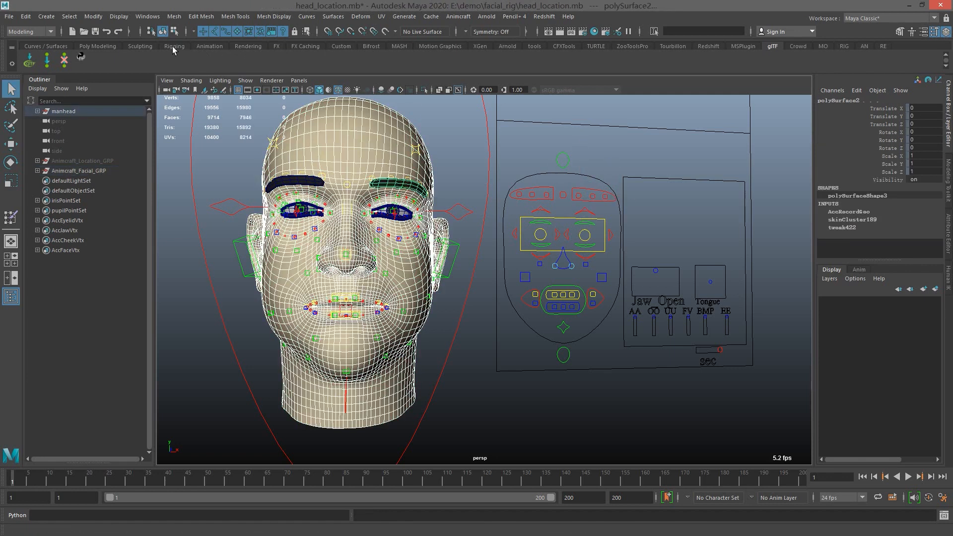
pyautogui.click(172, 46)
pyautogui.click(361, 60)
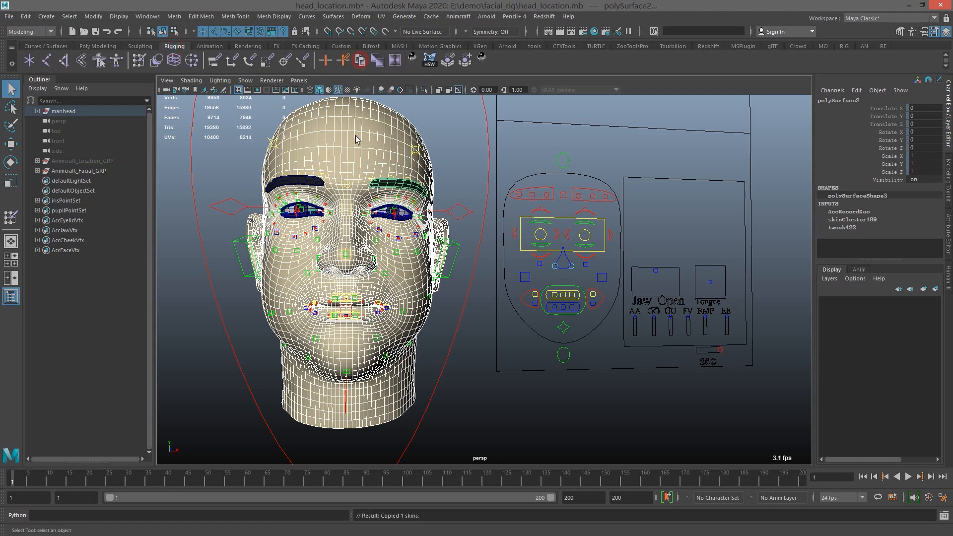
pyautogui.click(343, 149)
pyautogui.click(298, 184)
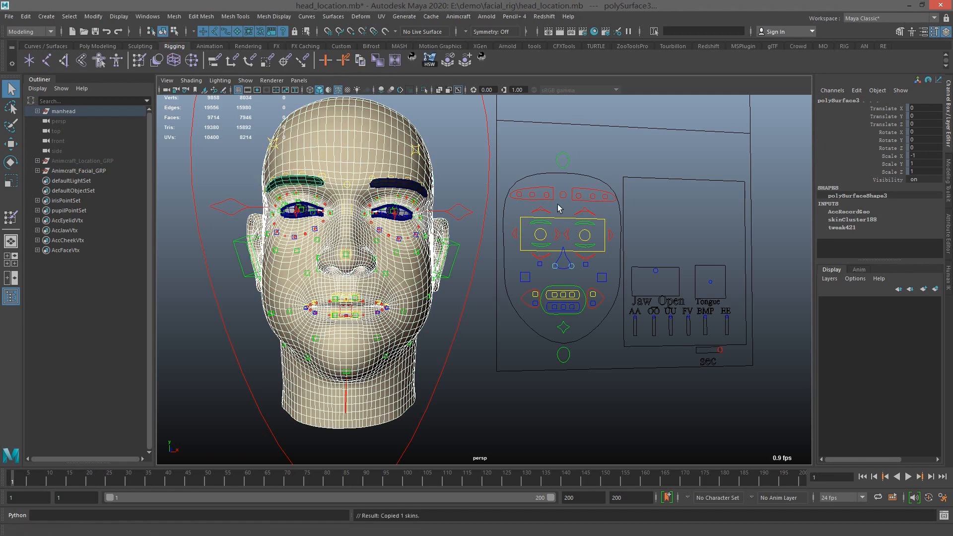
# - Test the left and right brow controls by moving them, try the jaw control, and undo every change
pyautogui.click(583, 190)
pyautogui.press('w')
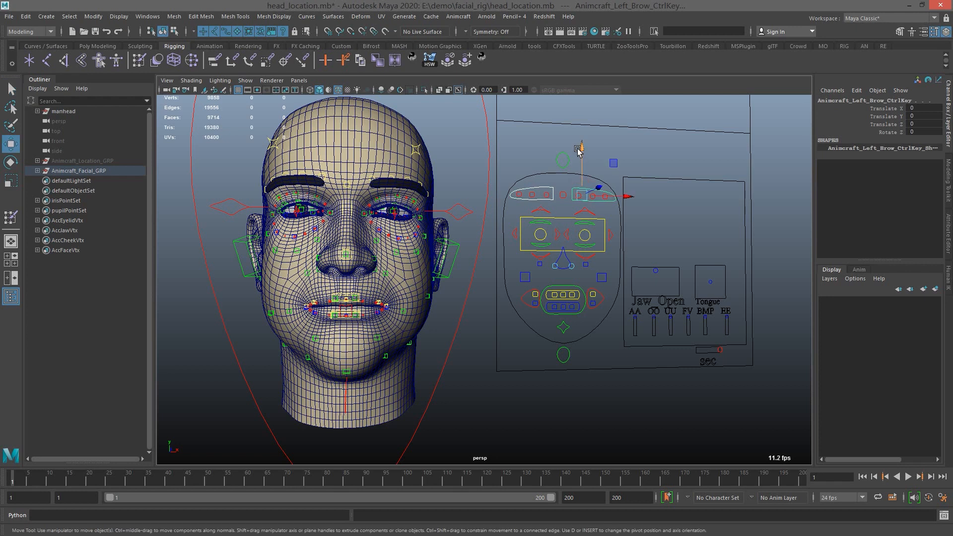
pyautogui.moveTo(580, 157)
pyautogui.mouseDown()
pyautogui.moveTo(579, 141)
pyautogui.moveTo(579, 153)
pyautogui.mouseUp()
pyautogui.hotkey('ctrl', 'z')
pyautogui.press('e')
pyautogui.moveTo(516, 228); pyautogui.dragTo(565, 292)
pyautogui.hotkey('ctrl', 'z')
pyautogui.press('w')
pyautogui.click(561, 328)
pyautogui.hotkey('ctrl', 'z')
# - Test the left mouth control by moving it outward and upward, undoing each move
pyautogui.press('q')
pyautogui.click(600, 301)
pyautogui.press('w')
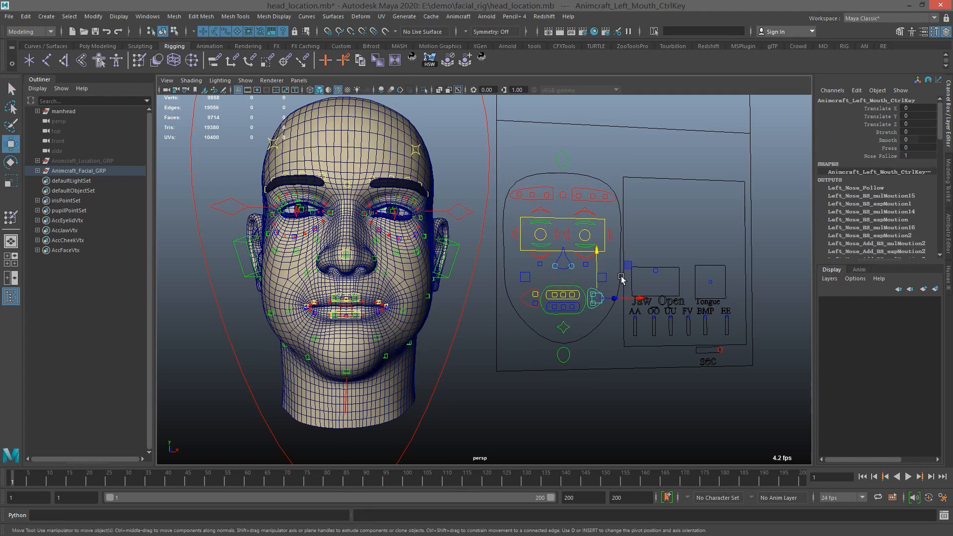
pyautogui.moveTo(627, 266); pyautogui.dragTo(646, 213)
pyautogui.hotkey('ctrl', 'z')
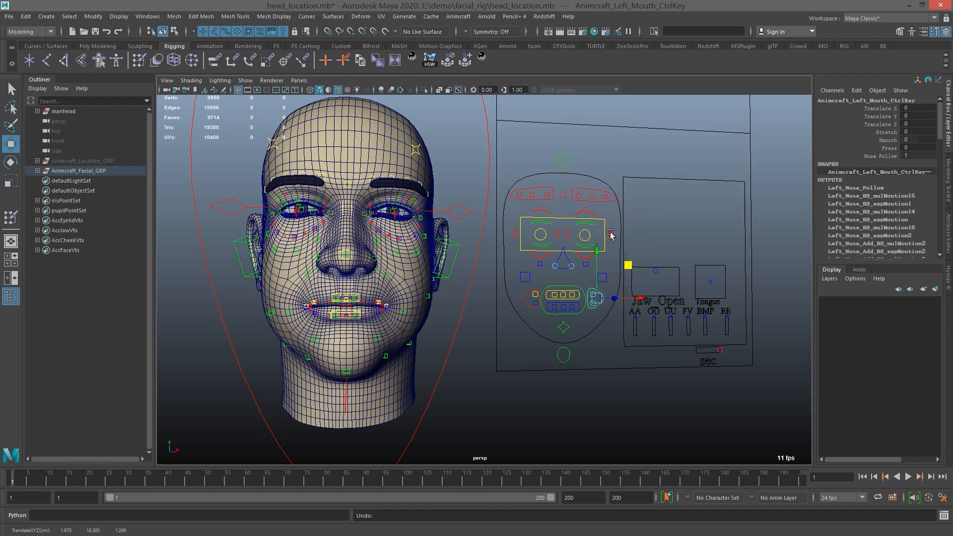
pyautogui.keyDown('alt'); pyautogui.moveTo(592, 242); pyautogui.dragTo(641, 339, button='right'); pyautogui.keyUp('alt')
pyautogui.keyDown('alt'); pyautogui.moveTo(651, 320); pyautogui.dragTo(704, 330, button='middle'); pyautogui.keyUp('alt')
pyautogui.moveTo(765, 288); pyautogui.dragTo(887, 257)
pyautogui.hotkey('ctrl', 'z')
pyautogui.hotkey('ctrl', 'z')
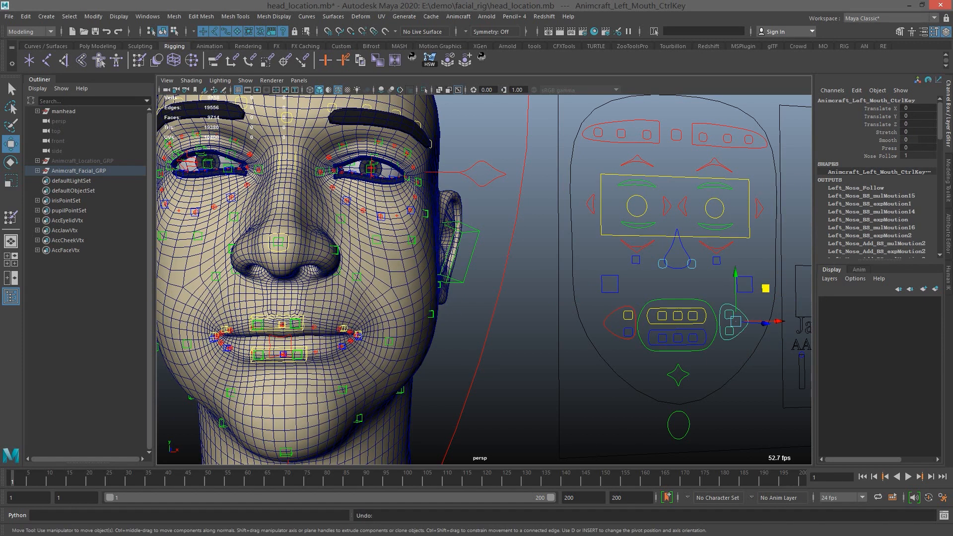
# - Bring back the facial rig editor and show the facial helpers on the head
pyautogui.moveTo(0, 58); pyautogui.dragTo(117, 72)
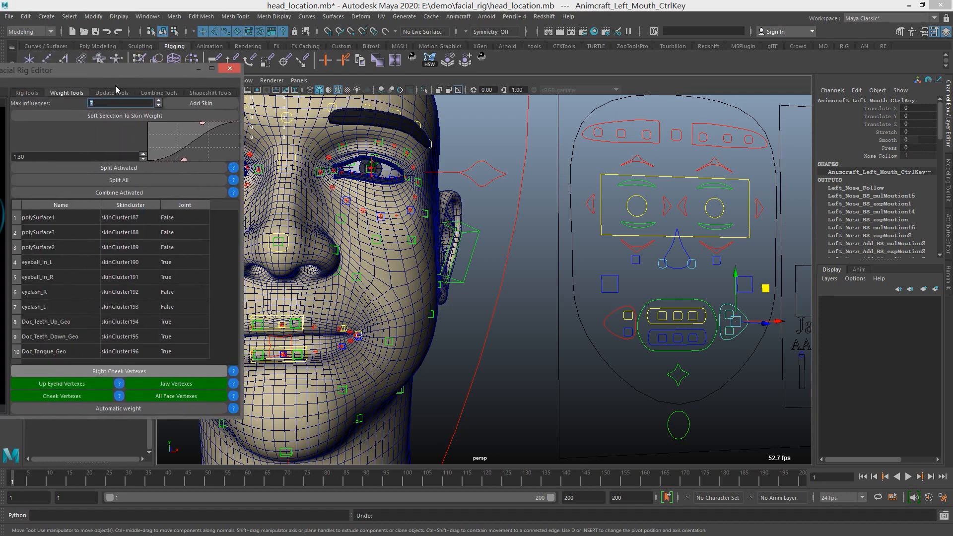
pyautogui.click(112, 93)
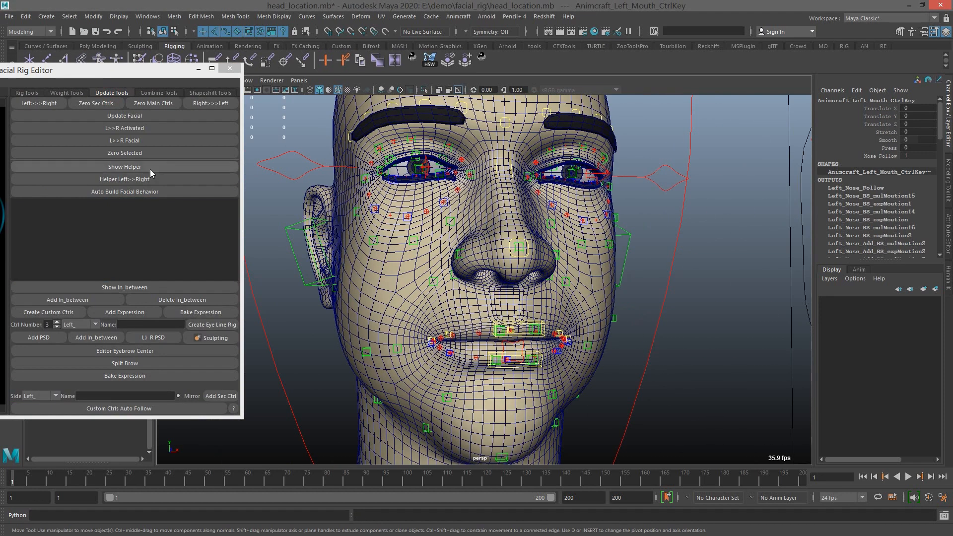
pyautogui.click(150, 169)
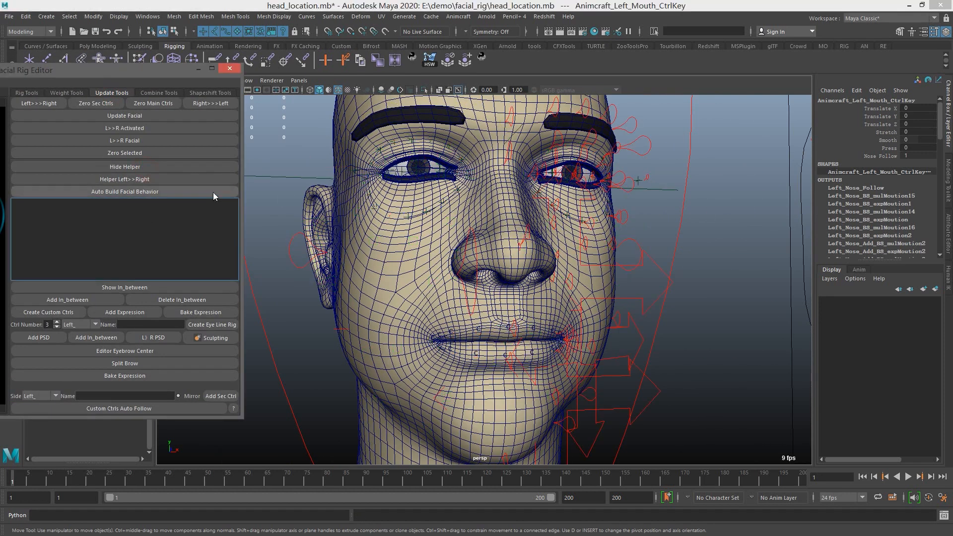
pyautogui.keyDown('alt'); pyautogui.moveTo(657, 333); pyautogui.dragTo(649, 305, button='right'); pyautogui.keyUp('alt')
pyautogui.keyDown('alt'); pyautogui.moveTo(650, 305); pyautogui.dragTo(634, 301); pyautogui.keyUp('alt')
pyautogui.keyDown('alt'); pyautogui.moveTo(603, 293); pyautogui.dragTo(605, 275, button='middle'); pyautogui.keyUp('alt')
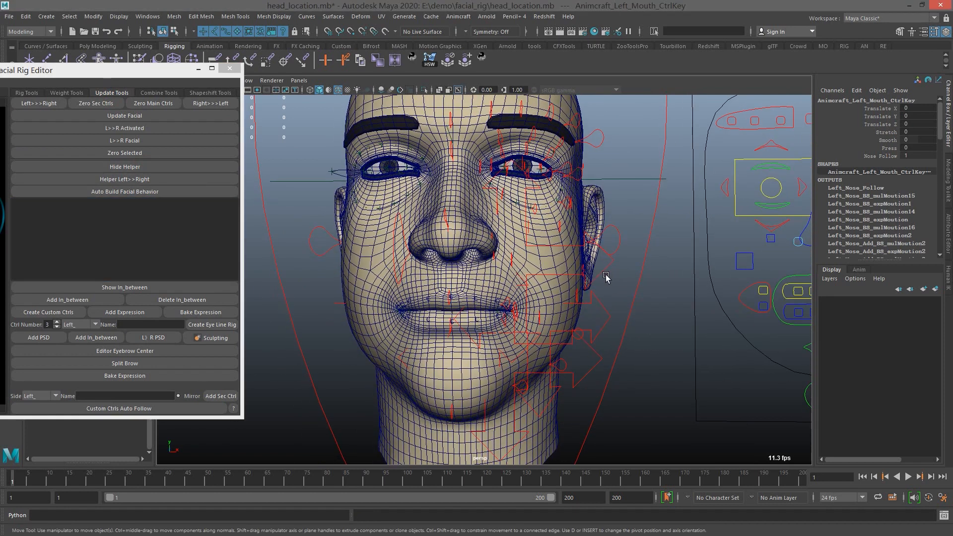
# - Select the Mouth_UP, Mouth_DN and Mouth_LEFT helpers in turn and examine their placement around the left mouth corner
pyautogui.click(525, 285)
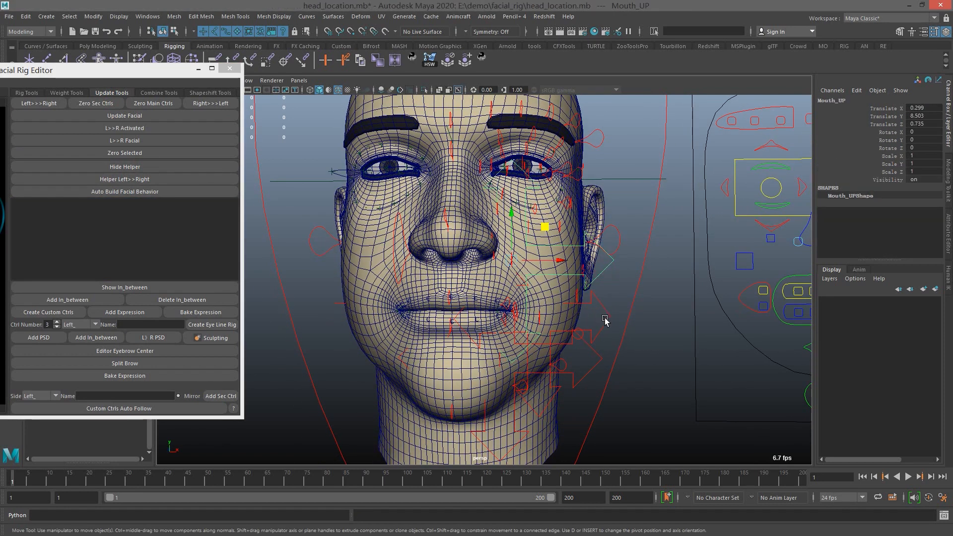
pyautogui.click(603, 290)
pyautogui.click(607, 268)
pyautogui.press('f')
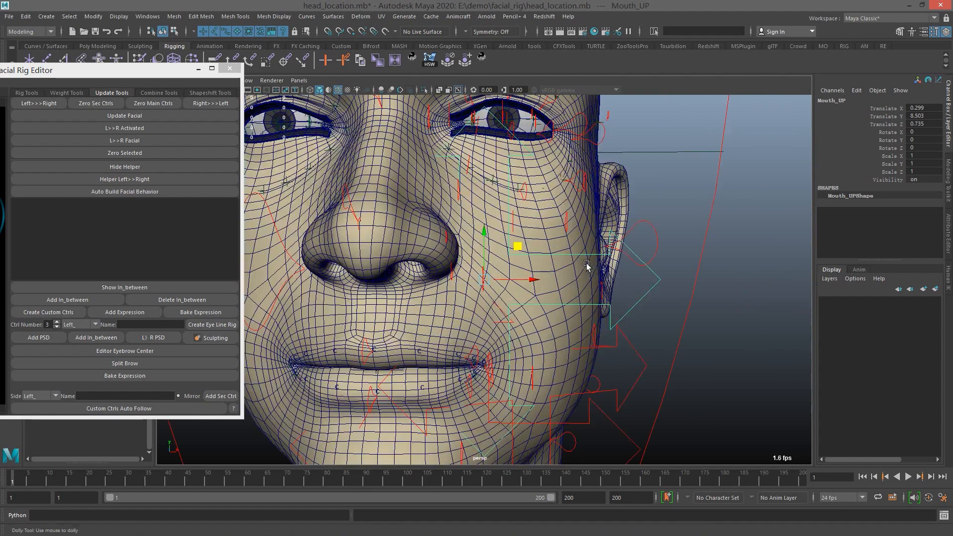
pyautogui.keyDown('alt'); pyautogui.moveTo(587, 267); pyautogui.dragTo(536, 276, button='right'); pyautogui.keyUp('alt')
pyautogui.keyDown('alt'); pyautogui.moveTo(536, 276); pyautogui.dragTo(474, 285); pyautogui.keyUp('alt')
pyautogui.keyDown('alt'); pyautogui.moveTo(475, 285); pyautogui.dragTo(512, 278, button='right'); pyautogui.keyUp('alt')
pyautogui.keyDown('alt'); pyautogui.moveTo(513, 298); pyautogui.dragTo(611, 330); pyautogui.keyUp('alt')
pyautogui.keyDown('alt'); pyautogui.moveTo(776, 346); pyautogui.dragTo(731, 326, button='middle'); pyautogui.keyUp('alt')
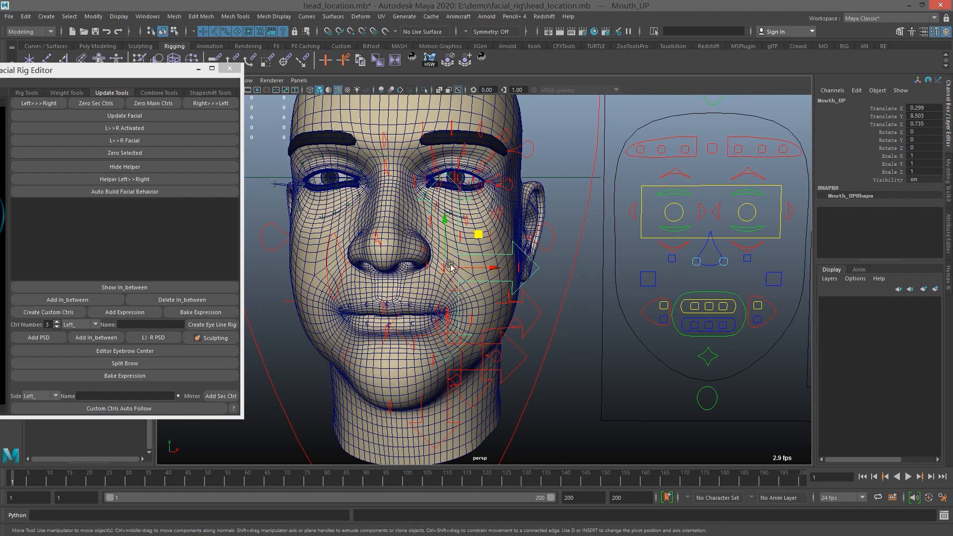
pyautogui.click(448, 418)
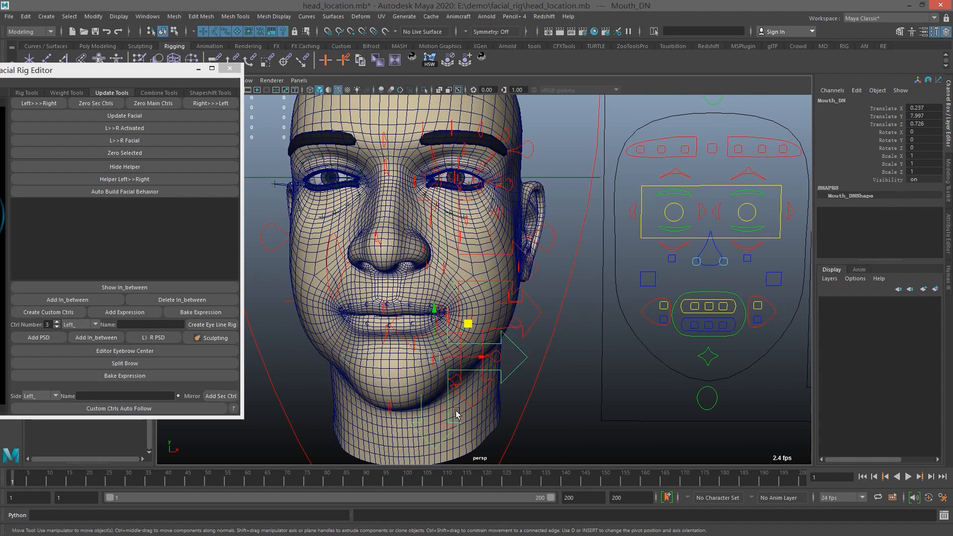
pyautogui.click(541, 314)
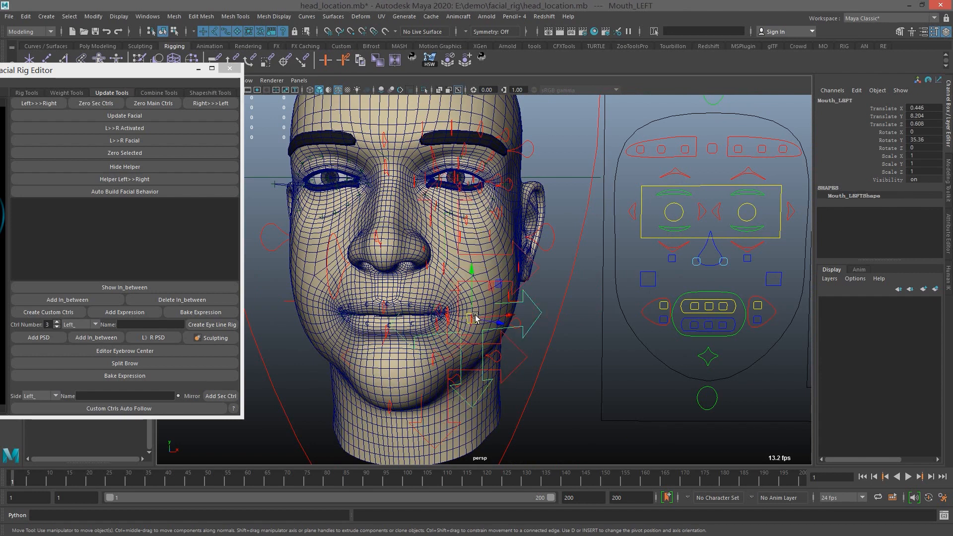
pyautogui.keyDown('alt'); pyautogui.moveTo(489, 323); pyautogui.dragTo(271, 208); pyautogui.keyUp('alt')
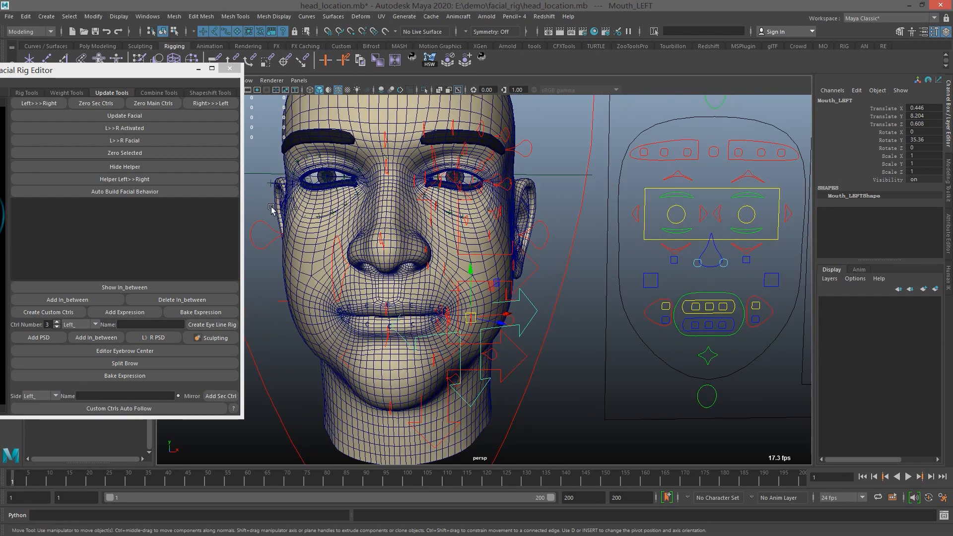
# - Auto build the facial behavior from the helpers and hide the helpers
pyautogui.click(124, 192)
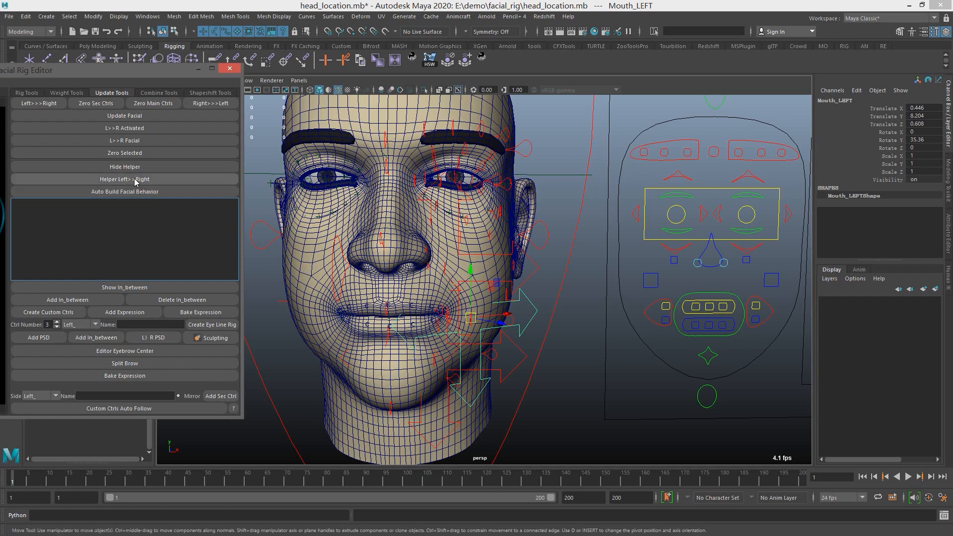
pyautogui.click(130, 167)
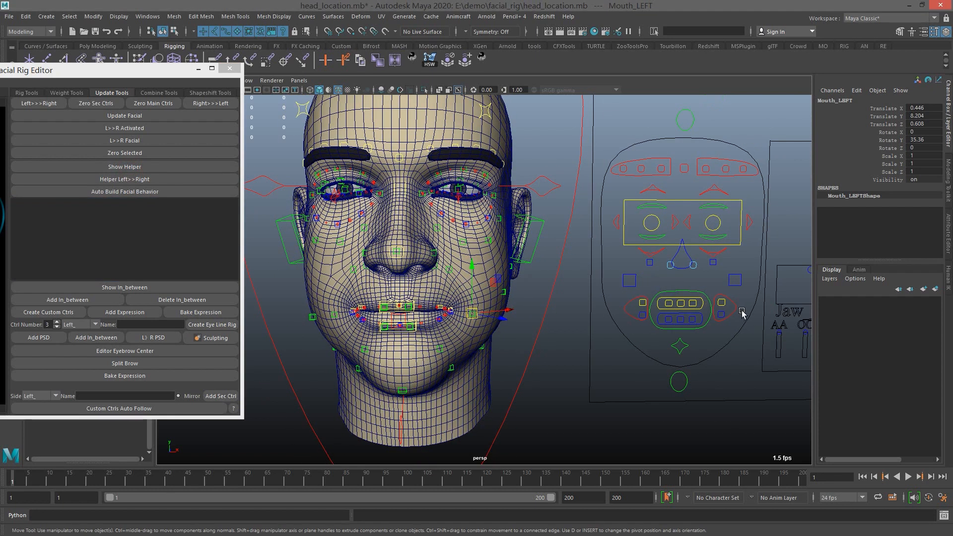
# - Try moving the left mouth control up and outward, and undo the move
pyautogui.moveTo(738, 311); pyautogui.dragTo(772, 272)
pyautogui.hotkey('ctrl', 'z')
pyautogui.keyDown('alt'); pyautogui.moveTo(522, 333); pyautogui.dragTo(521, 326); pyautogui.keyUp('alt')
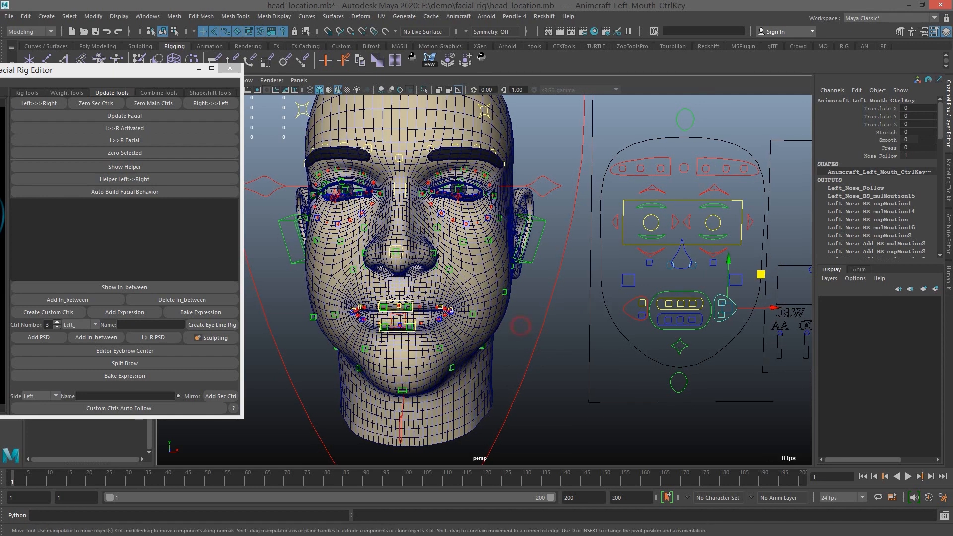
# - Show the facial helpers again around the mouth area
pyautogui.click(124, 167)
pyautogui.scroll(5, 418, 359)
pyautogui.keyDown('alt'); pyautogui.moveTo(418, 359); pyautogui.dragTo(441, 302, button='middle'); pyautogui.keyUp('alt')
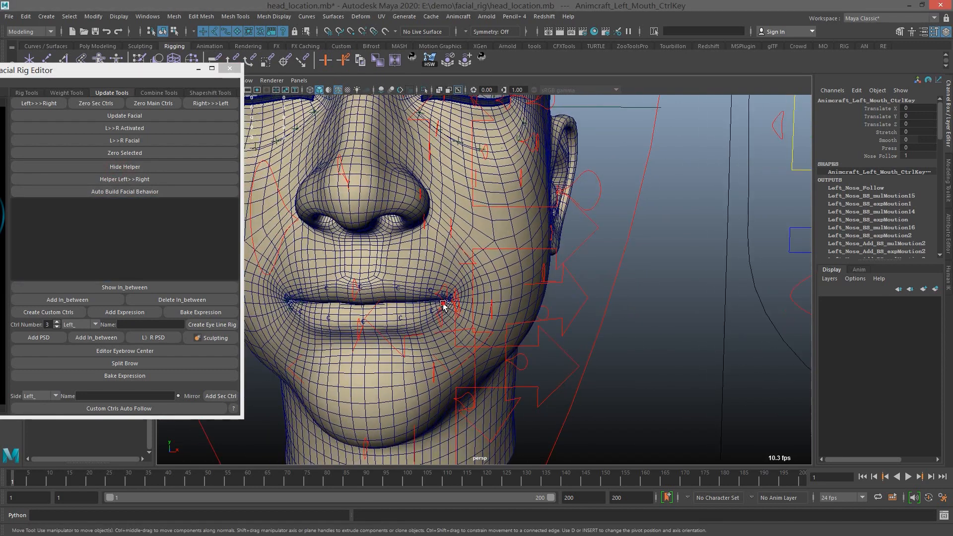
pyautogui.keyDown('alt'); pyautogui.moveTo(526, 248); pyautogui.dragTo(682, 297); pyautogui.keyUp('alt')
pyautogui.keyDown('alt'); pyautogui.moveTo(683, 298); pyautogui.dragTo(678, 293, button='middle'); pyautogui.keyUp('alt')
# - Test the left mouth control by moving it sideways along its X axis, undoing each attempt
pyautogui.moveTo(750, 319); pyautogui.dragTo(799, 321)
pyautogui.hotkey('ctrl', 'z')
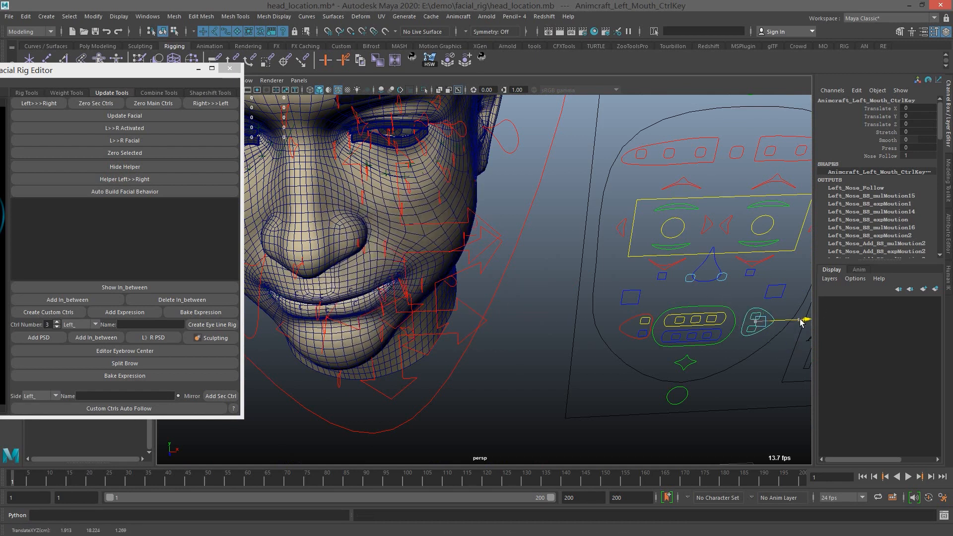
pyautogui.moveTo(800, 320)
pyautogui.mouseDown()
pyautogui.moveTo(819, 319)
pyautogui.moveTo(799, 329)
pyautogui.mouseUp()
pyautogui.hotkey('ctrl', 'z')
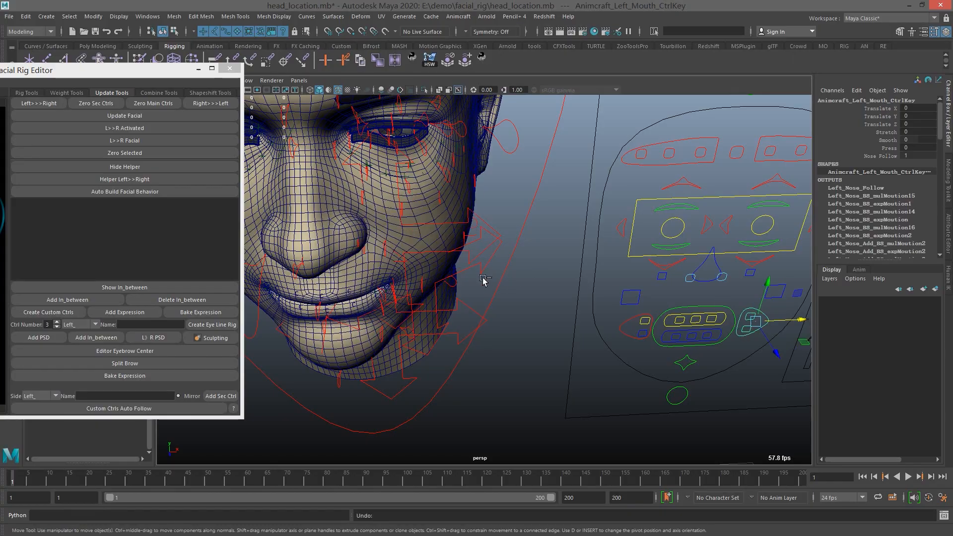
# - Display the head in wireframe and examine the GRP_Center_TS helper inside the head from the side
pyautogui.keyDown('alt'); pyautogui.moveTo(485, 277); pyautogui.dragTo(404, 238); pyautogui.keyUp('alt')
pyautogui.press('4')
pyautogui.scroll(3, 605, 284)
pyautogui.keyDown('alt'); pyautogui.moveTo(605, 286); pyautogui.dragTo(554, 221); pyautogui.keyUp('alt')
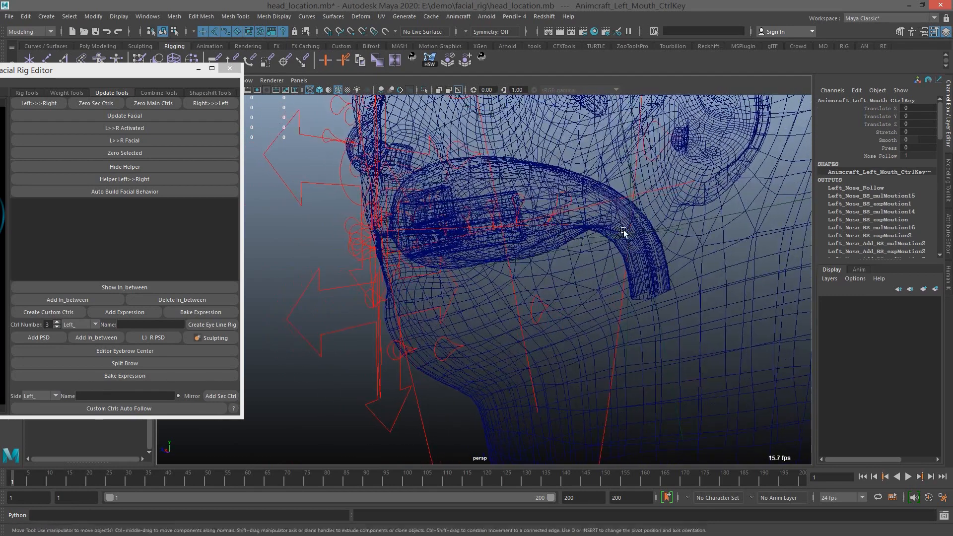
pyautogui.click(672, 231)
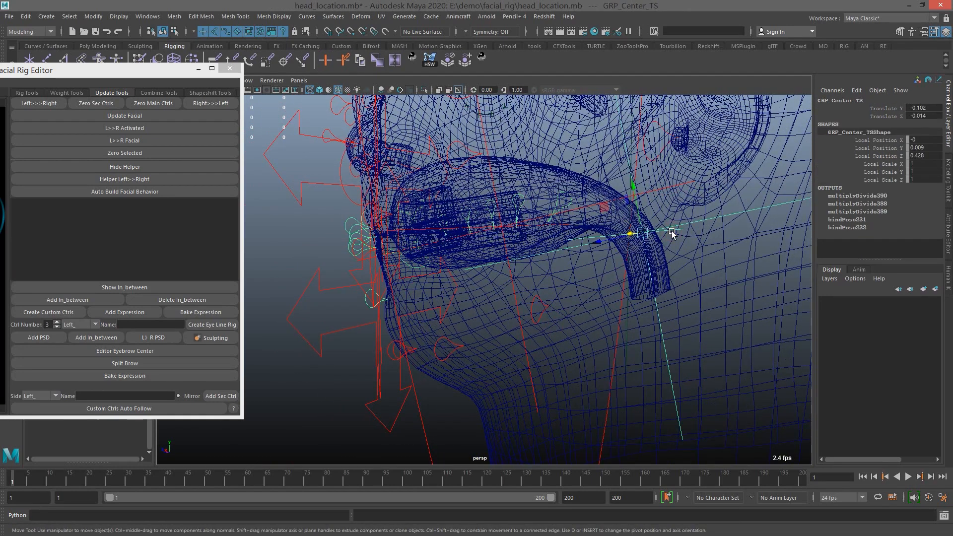
pyautogui.moveTo(666, 234)
pyautogui.keyDown('alt'); pyautogui.mouseDown()
pyautogui.moveTo(659, 238)
pyautogui.moveTo(671, 239)
pyautogui.mouseUp(); pyautogui.keyUp('alt')
pyautogui.keyDown('alt'); pyautogui.moveTo(528, 208); pyautogui.dragTo(538, 246, button='middle'); pyautogui.keyUp('alt')
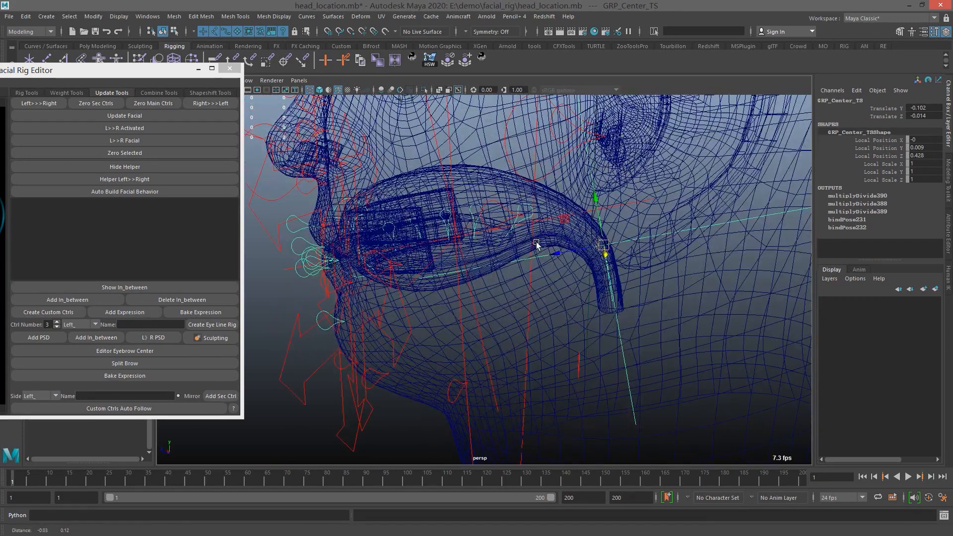
# - Move the MouthCorner_Center_TS helper back inside the head to a Translate Z of 0.234
pyautogui.click(479, 329)
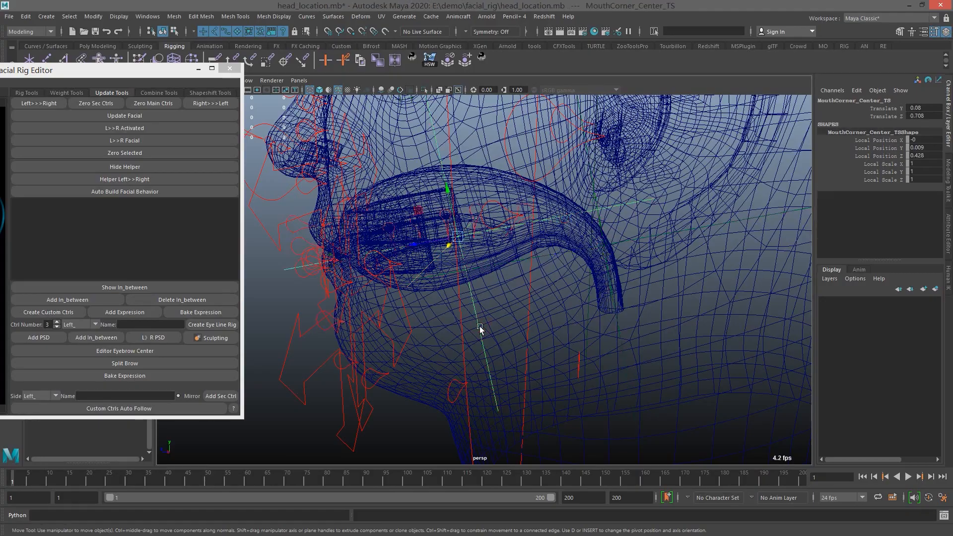
pyautogui.keyDown('alt'); pyautogui.moveTo(479, 329); pyautogui.dragTo(516, 276); pyautogui.keyUp('alt')
pyautogui.keyDown('alt'); pyautogui.moveTo(516, 276); pyautogui.dragTo(488, 272, button='right'); pyautogui.keyUp('alt')
pyautogui.keyDown('alt'); pyautogui.moveTo(466, 253); pyautogui.dragTo(548, 248); pyautogui.keyUp('alt')
pyautogui.keyDown('alt'); pyautogui.moveTo(456, 249); pyautogui.dragTo(496, 245, button='middle'); pyautogui.keyUp('alt')
pyautogui.keyDown('alt'); pyautogui.moveTo(495, 244); pyautogui.dragTo(519, 295); pyautogui.keyUp('alt')
pyautogui.moveTo(478, 264)
pyautogui.keyDown('alt'); pyautogui.mouseDown()
pyautogui.moveTo(459, 250)
pyautogui.moveTo(495, 229)
pyautogui.moveTo(597, 221)
pyautogui.mouseUp(); pyautogui.keyUp('alt')
pyautogui.press('5')
pyautogui.press('4')
pyautogui.scroll(-2, 512, 211)
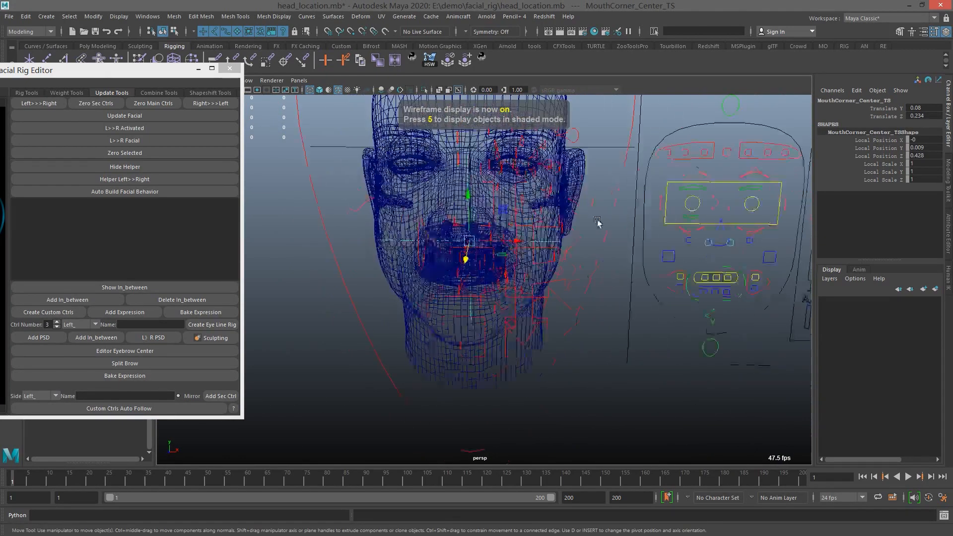
# - Rebuild the automatic facial behavior, hide the helpers and return the head to shaded display
pyautogui.keyDown('alt'); pyautogui.moveTo(597, 221); pyautogui.dragTo(429, 225, button='right'); pyautogui.keyUp('alt')
pyautogui.click(138, 192)
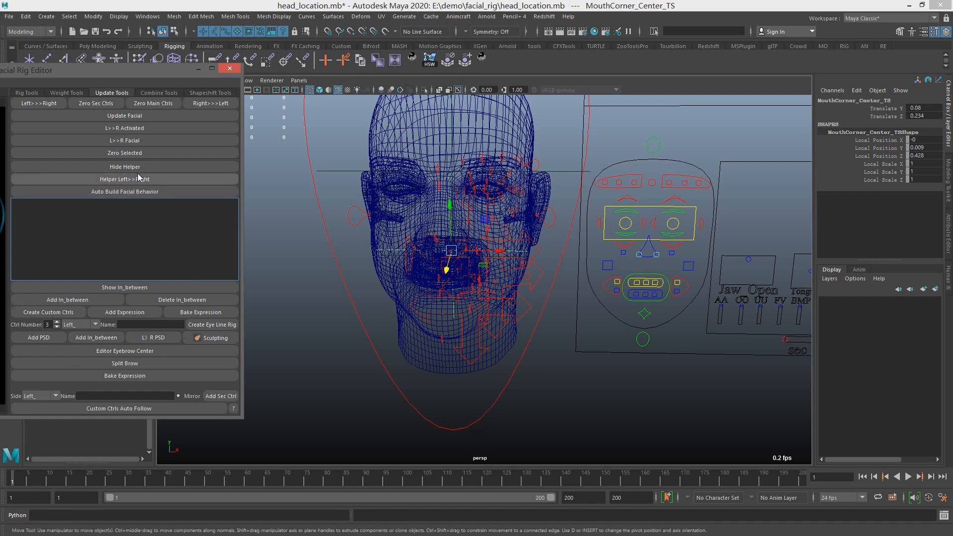
pyautogui.click(124, 166)
pyautogui.press('5')
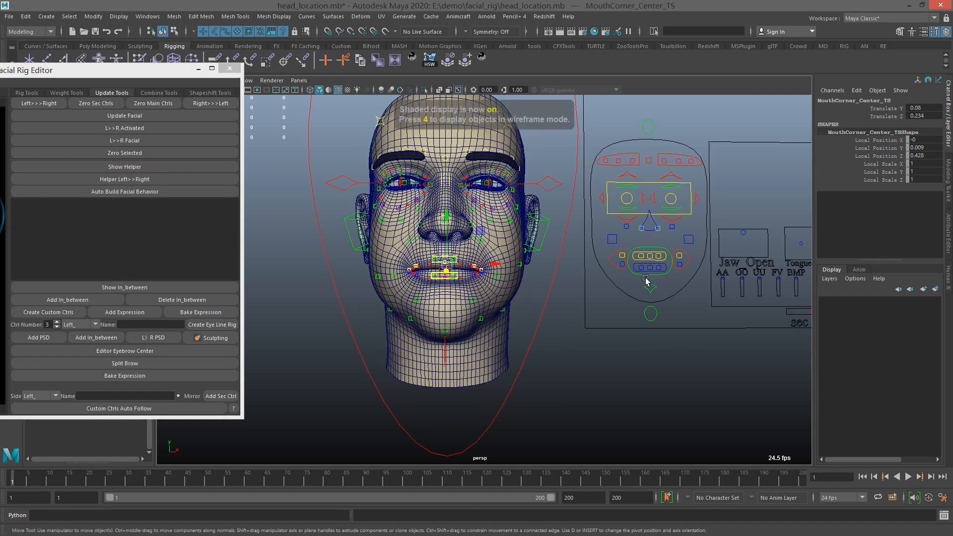
# - Test the left mouth control by moving it while checking the mouth corner, undoing each move
pyautogui.click(684, 257)
pyautogui.scroll(2, 764, 251)
pyautogui.moveTo(764, 252); pyautogui.dragTo(583, 333)
pyautogui.hotkey('ctrl', 'z')
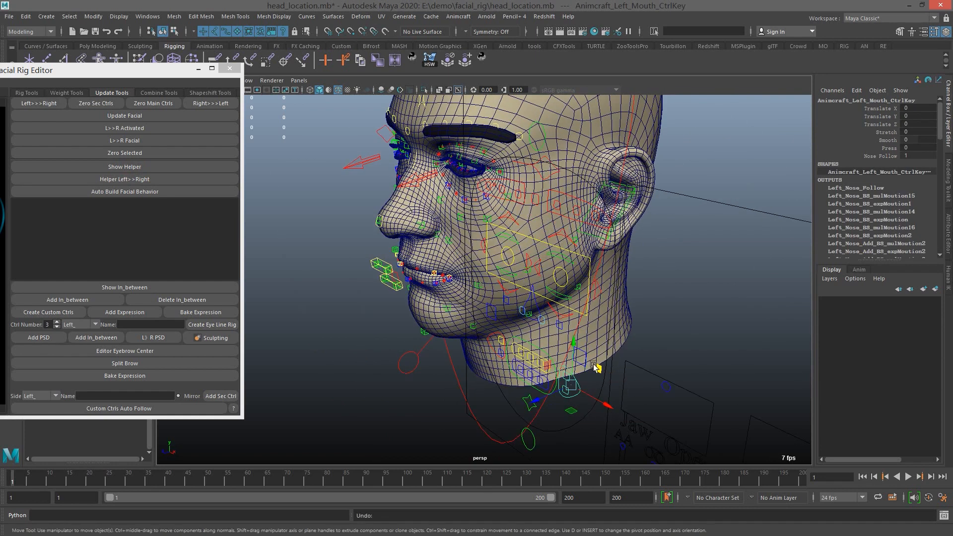
pyautogui.moveTo(598, 368); pyautogui.dragTo(642, 300)
pyautogui.hotkey('ctrl', 'z')
# - Add the right mouth control to the selection and move both mouth controls outward and up into a smile
pyautogui.keyDown('shift'); pyautogui.click(655, 264); pyautogui.keyUp('shift')
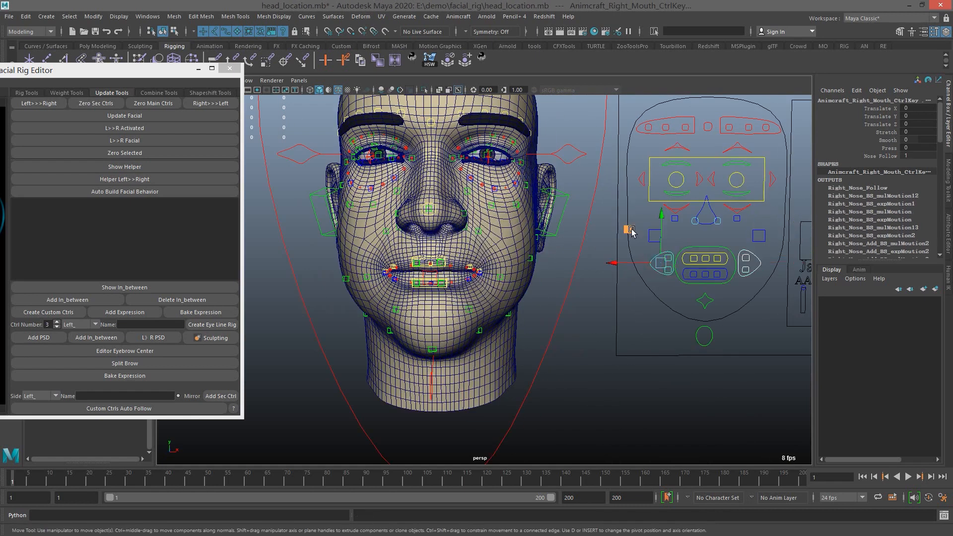
pyautogui.moveTo(627, 228)
pyautogui.mouseDown()
pyautogui.moveTo(614, 224)
pyautogui.moveTo(623, 215)
pyautogui.moveTo(627, 242)
pyautogui.moveTo(624, 222)
pyautogui.mouseUp()
pyautogui.keyDown('alt'); pyautogui.moveTo(513, 228); pyautogui.dragTo(339, 227, button='right'); pyautogui.keyUp('alt')
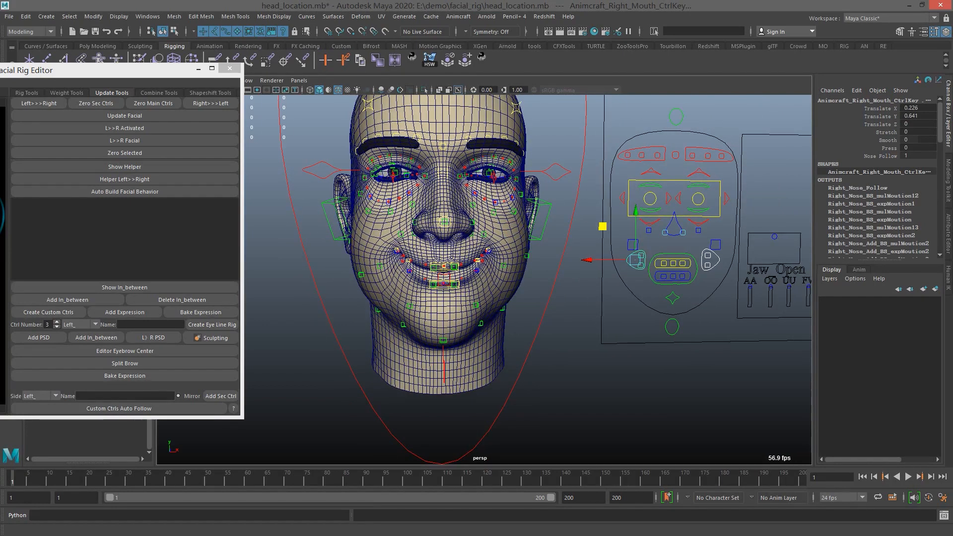